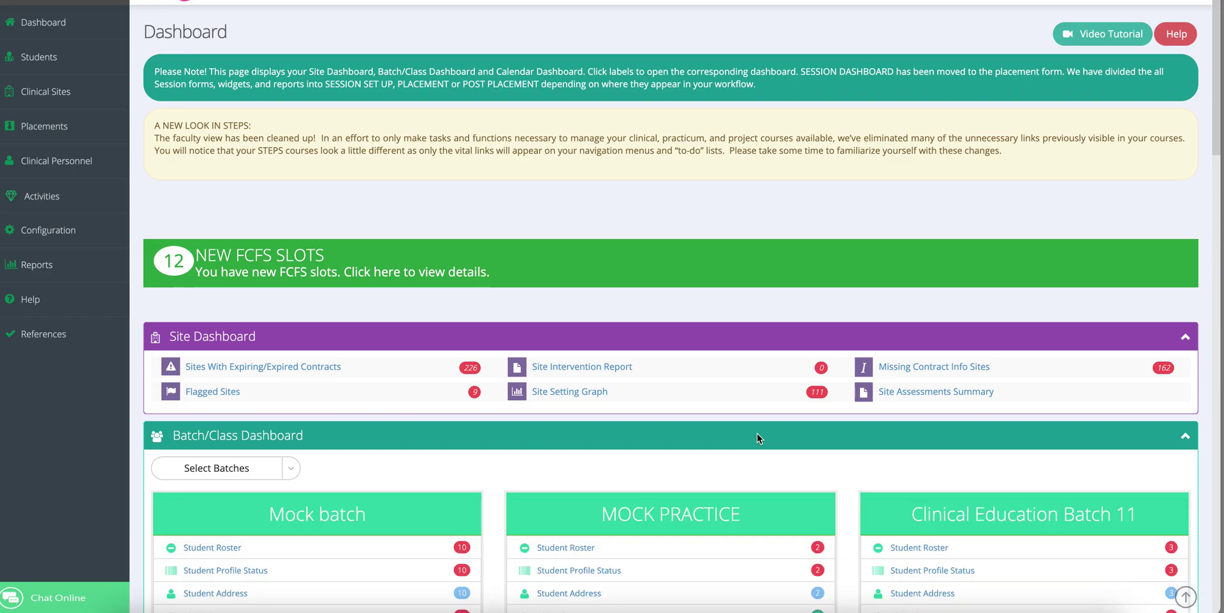
Open the Search Sites page for the clinical sites.
scroll(677, 309, "down", 3)
scroll(677, 309, "up", 3)
mouse_move(82, 99)
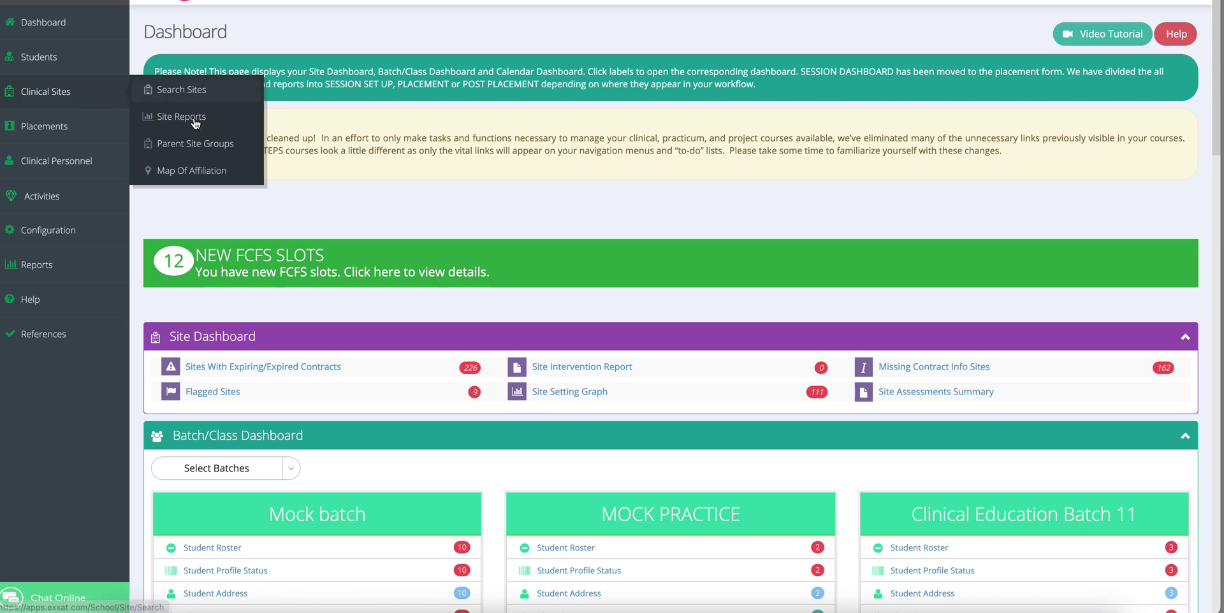
mouse_move(84, 160)
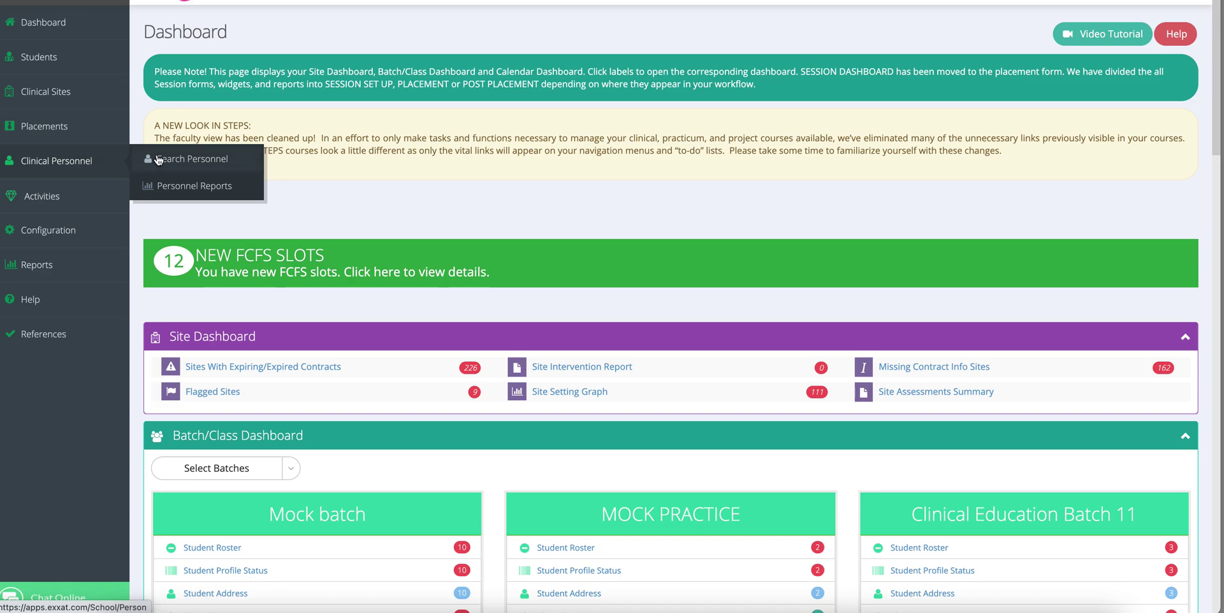
mouse_move(78, 60)
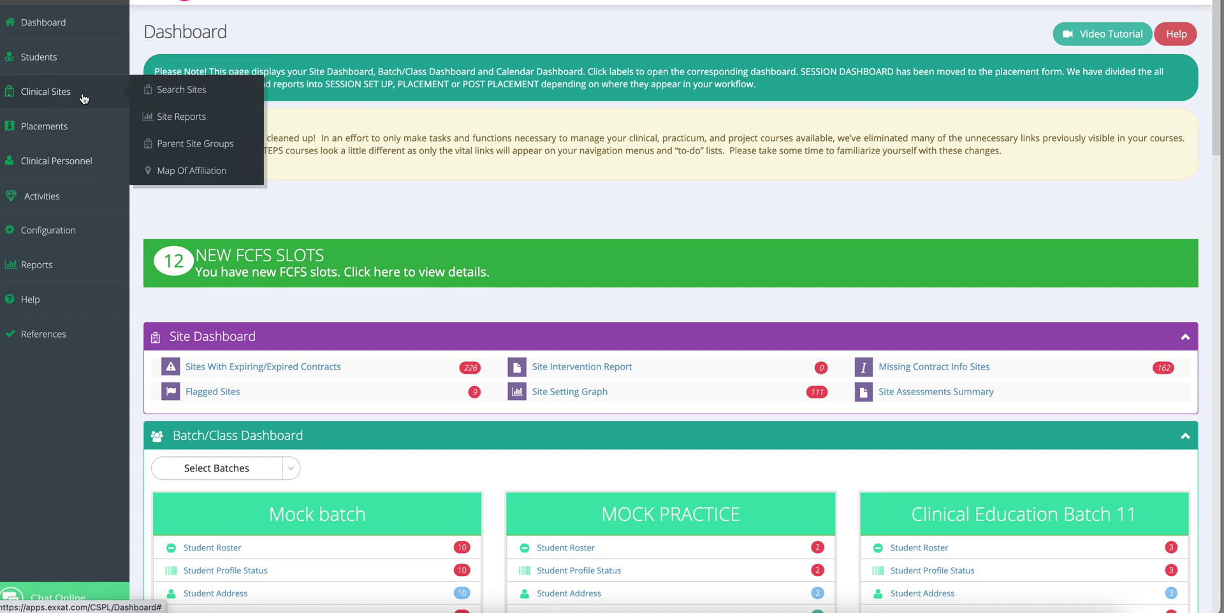
left_click(183, 92)
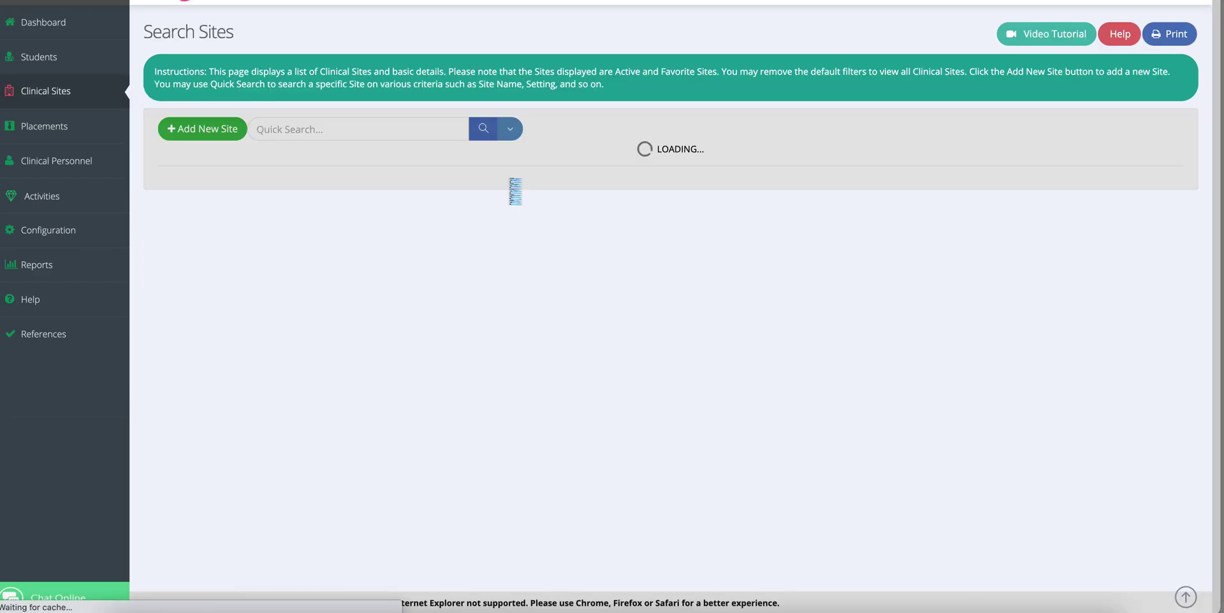
Select Acute Care and Emergency Room (ER) as the Settings filter for the site search.
scroll(546, 295, "down", 2)
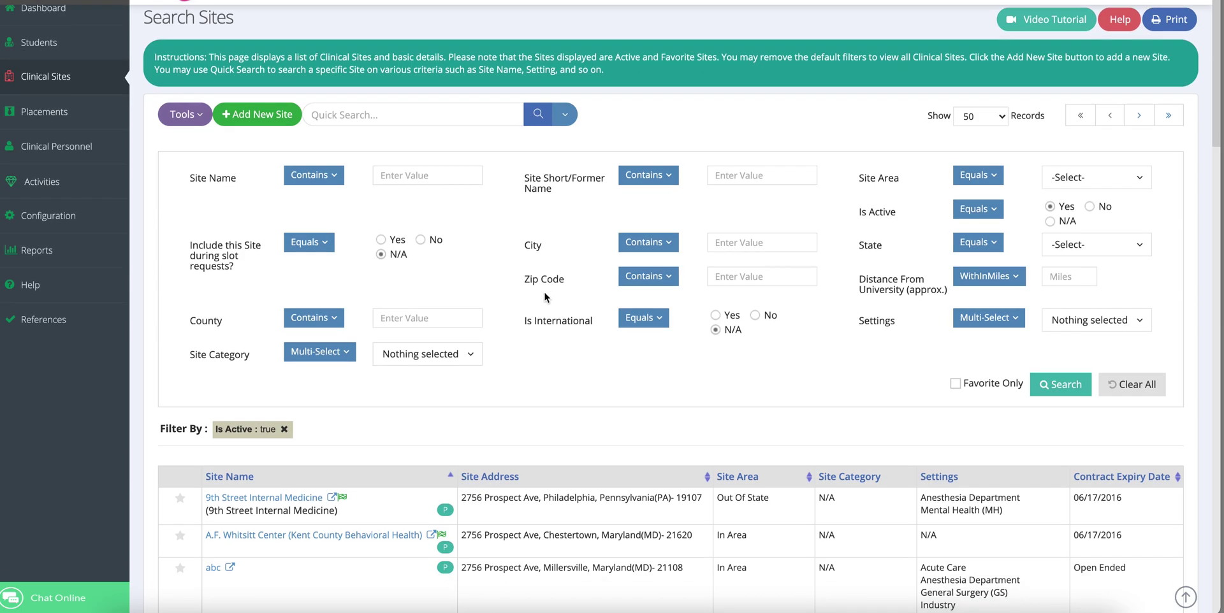
scroll(545, 296, "down", 3)
scroll(545, 292, "up", 2)
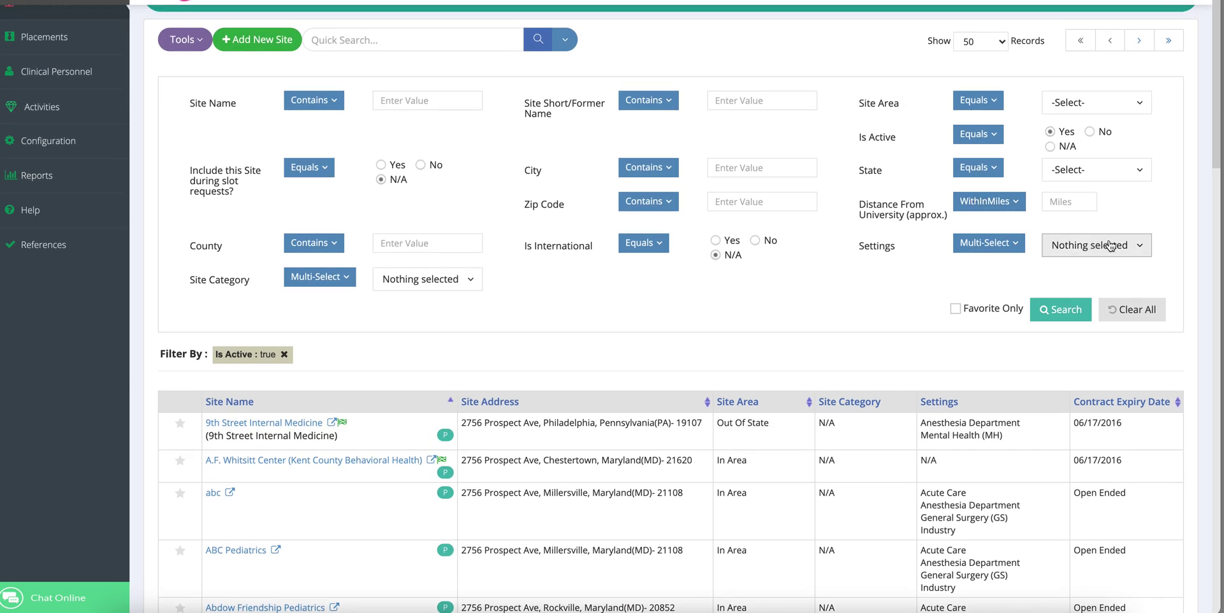
left_click(1108, 246)
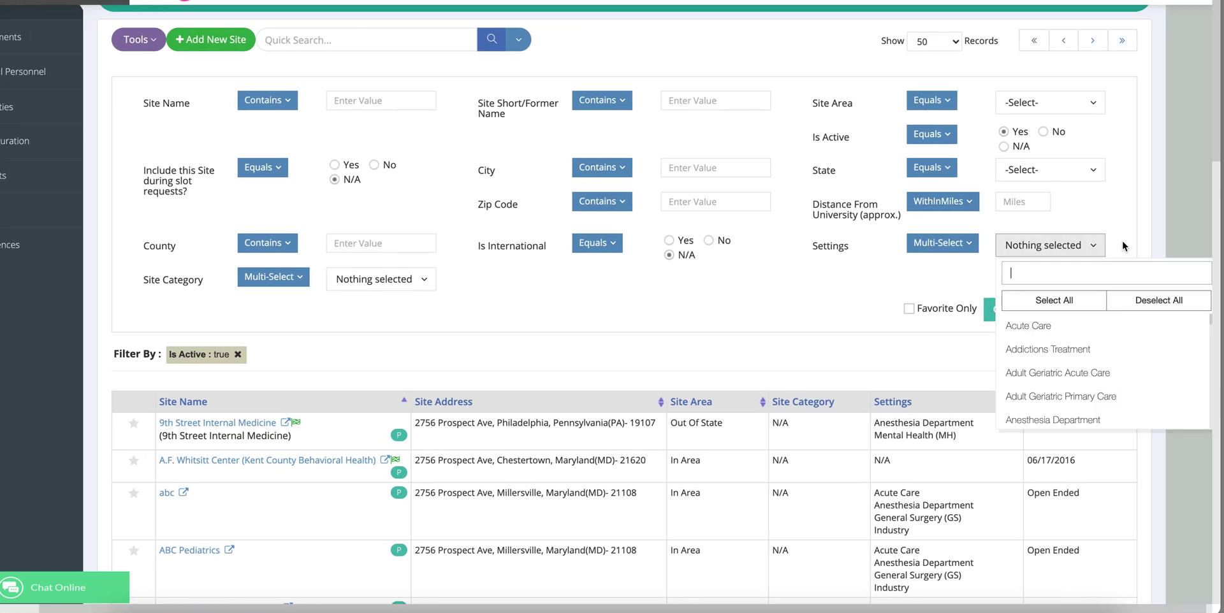
left_click(1048, 333)
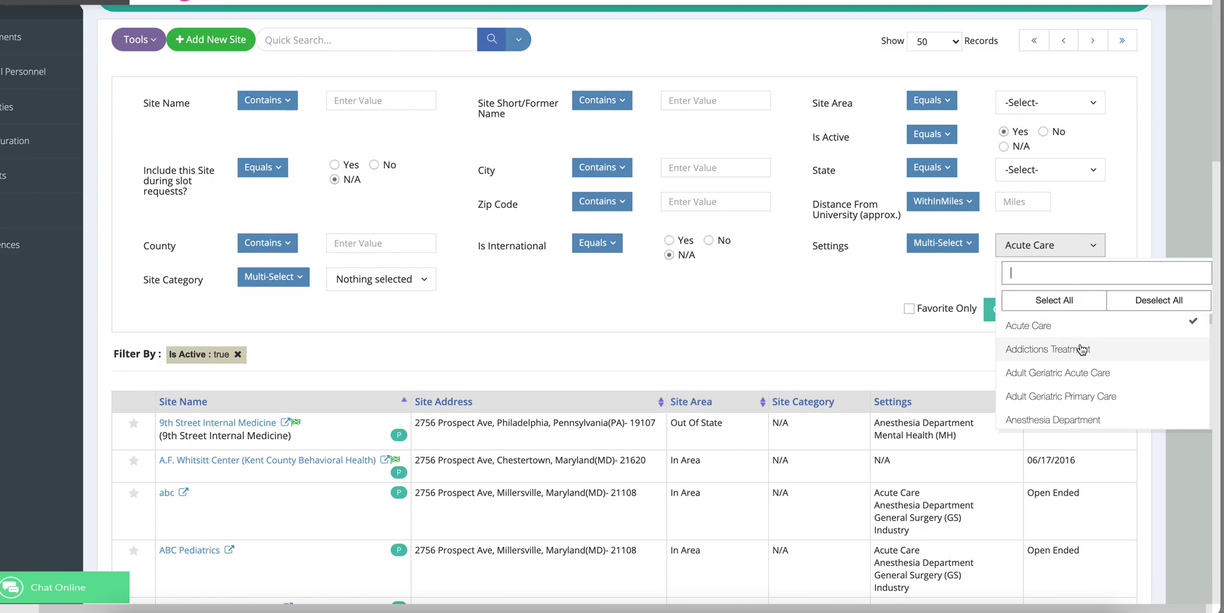
scroll(1065, 375, "down", 3)
scroll(1066, 376, "down", 5)
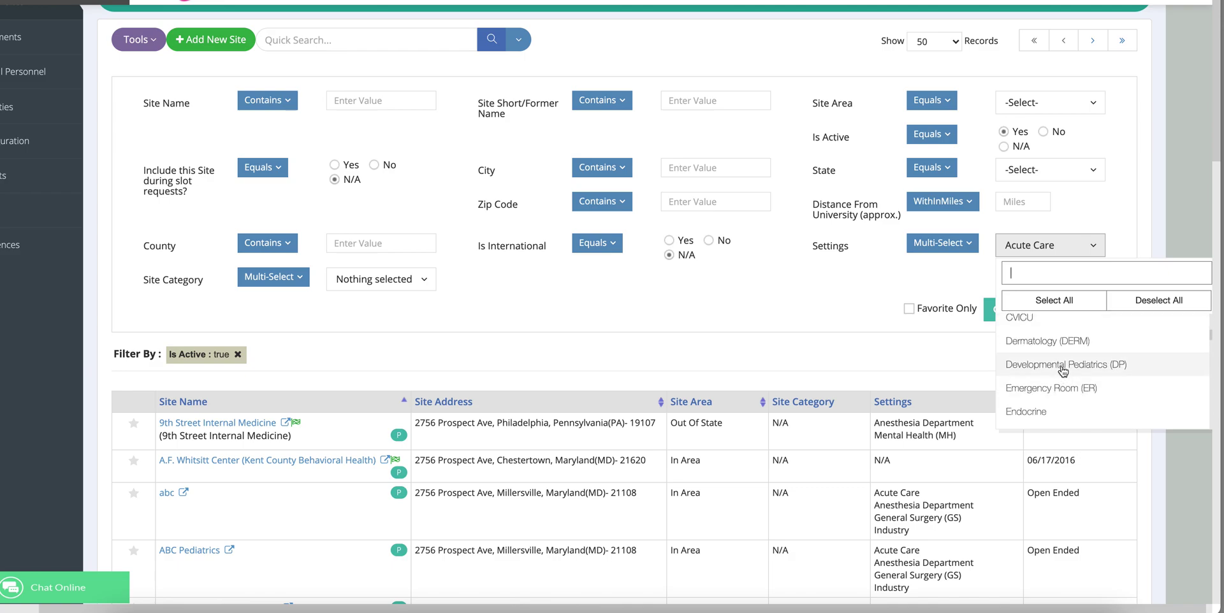
left_click(1060, 389)
left_click(926, 265)
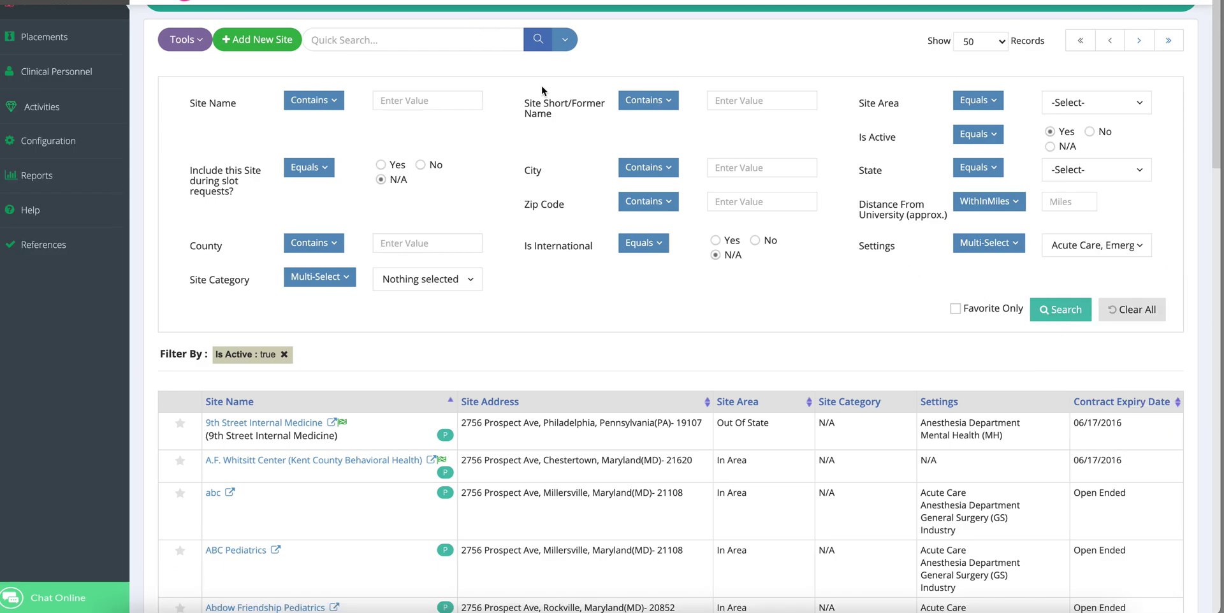
Open the 9th Street Internal Medicine site and review its site information, staff, notes, documents and related information links.
left_click(296, 425)
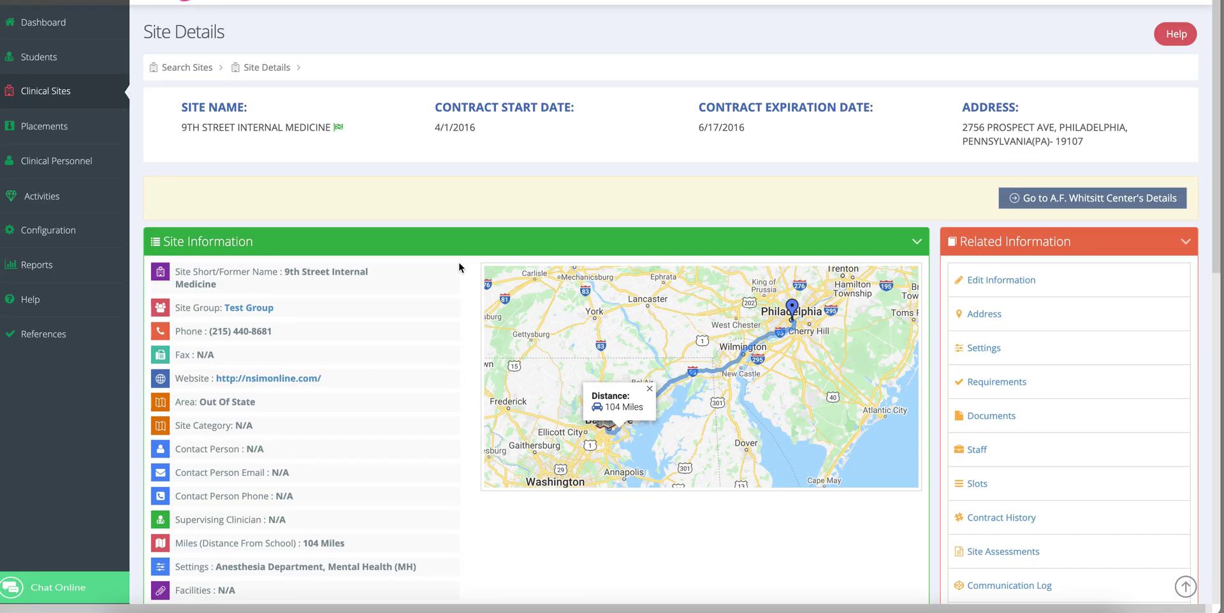
scroll(427, 197, "down", 3)
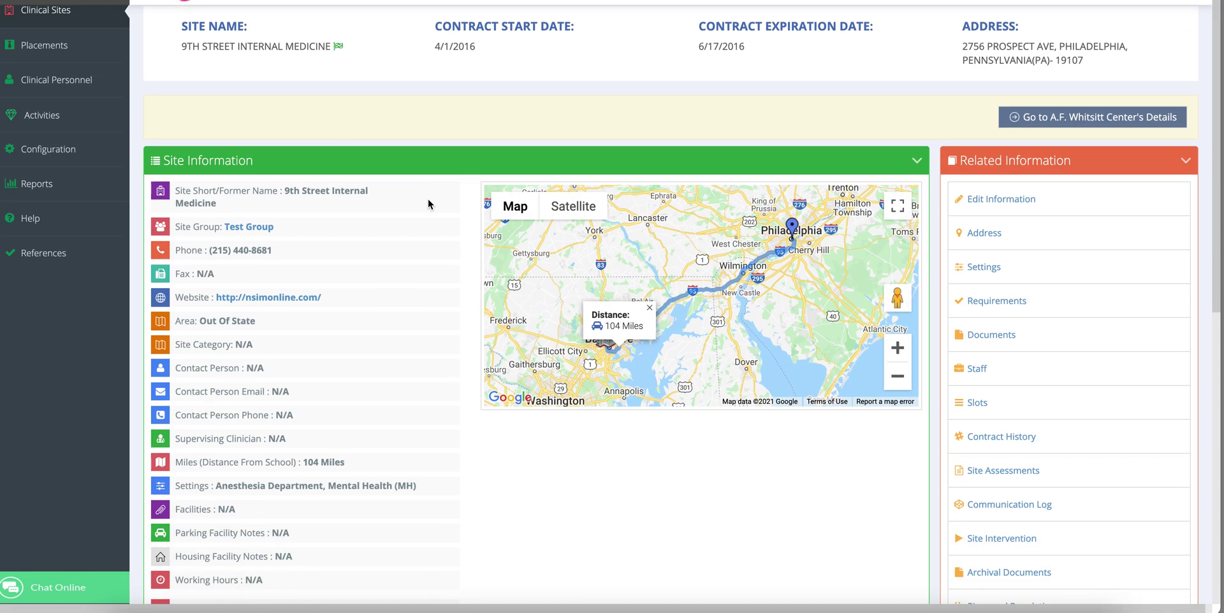
scroll(428, 201, "down", 1)
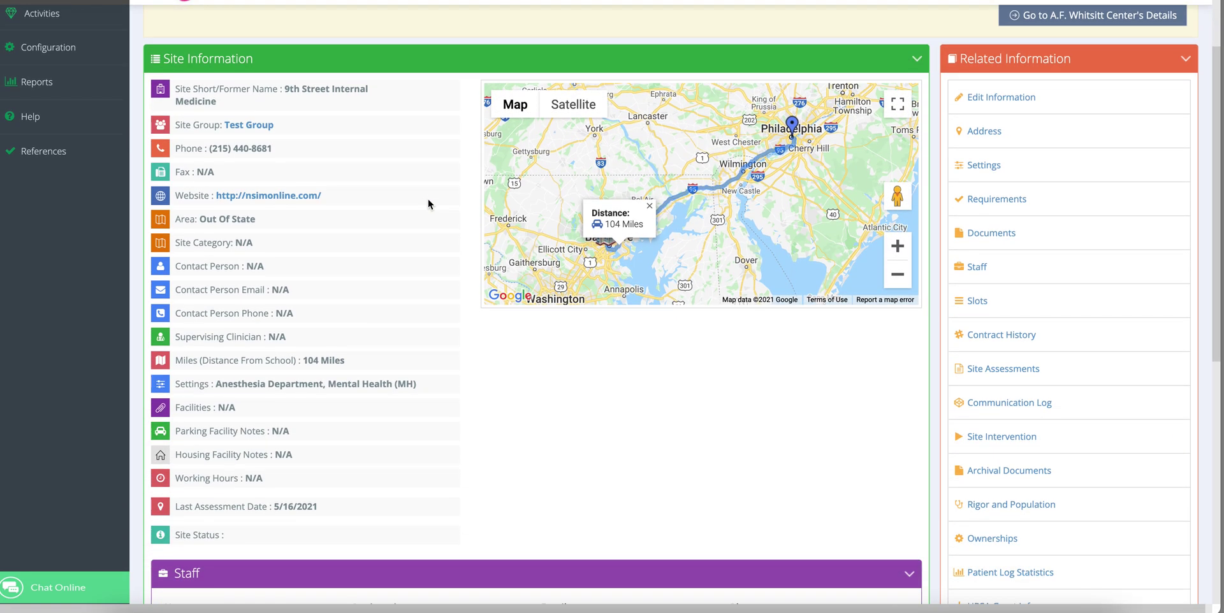
scroll(428, 202, "down", 2)
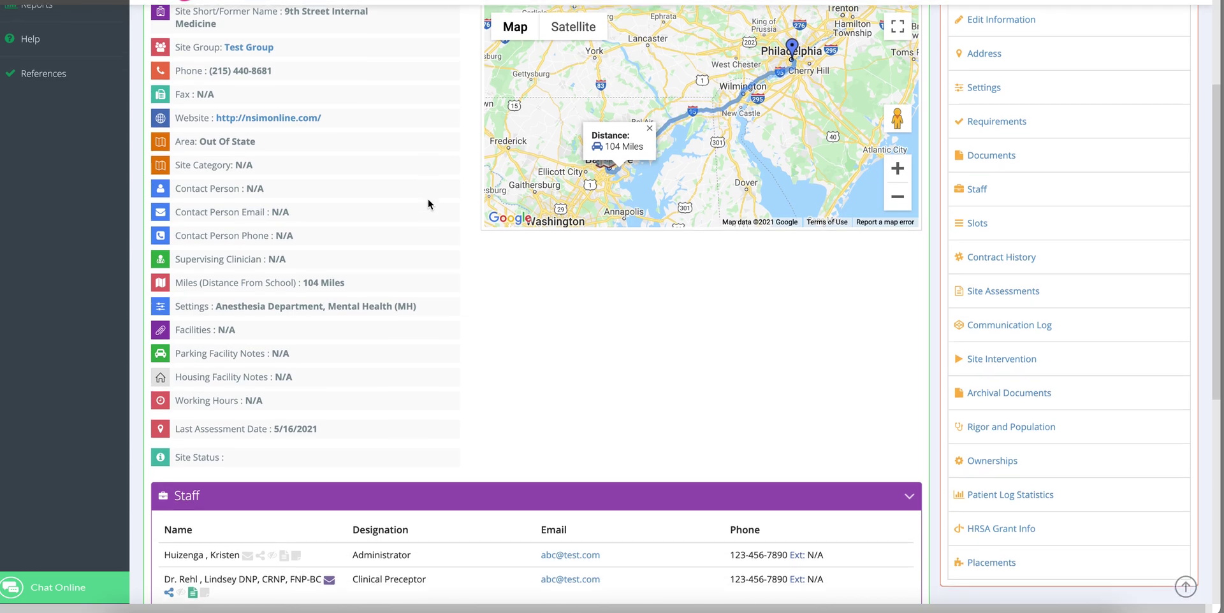
scroll(428, 203, "down", 5)
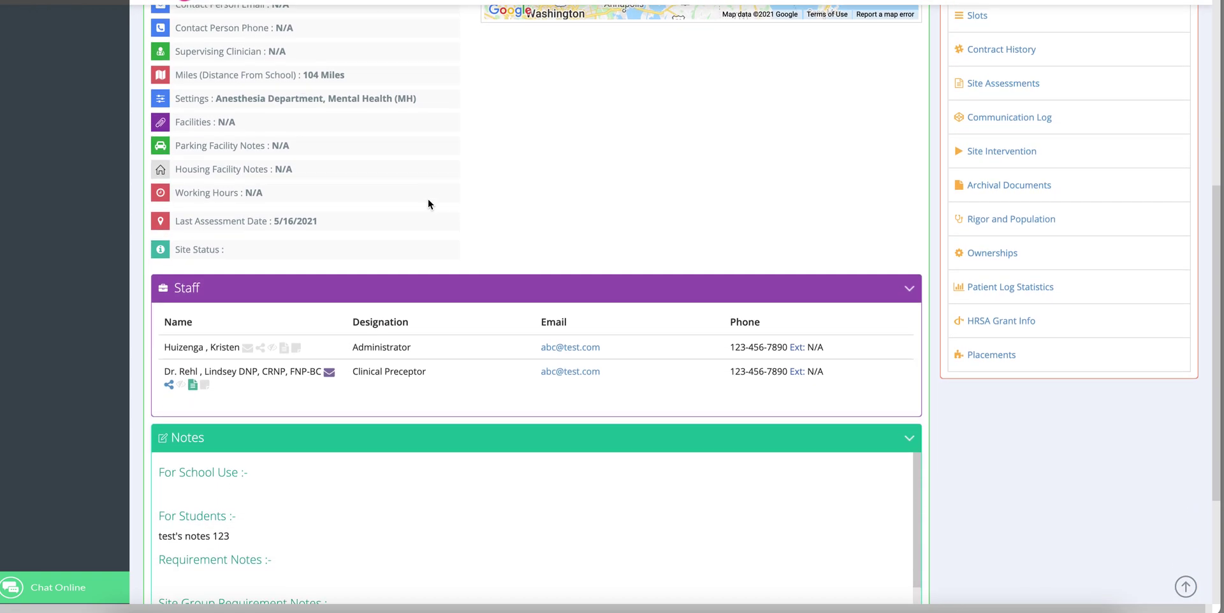
scroll(427, 198, "down", 3)
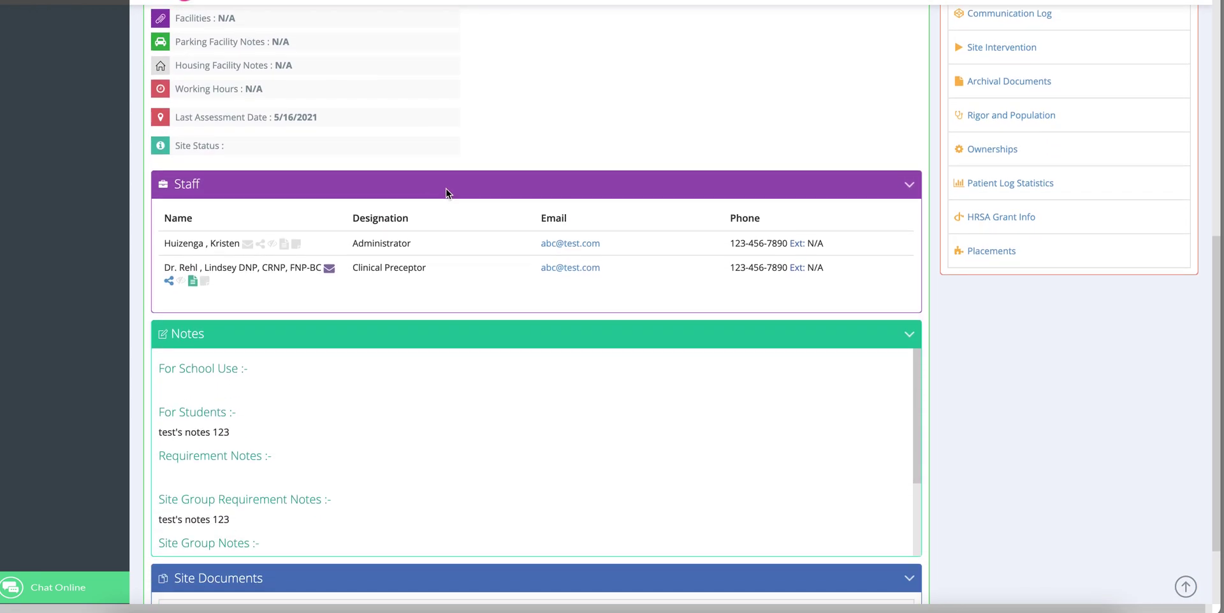
scroll(447, 191, "down", 1)
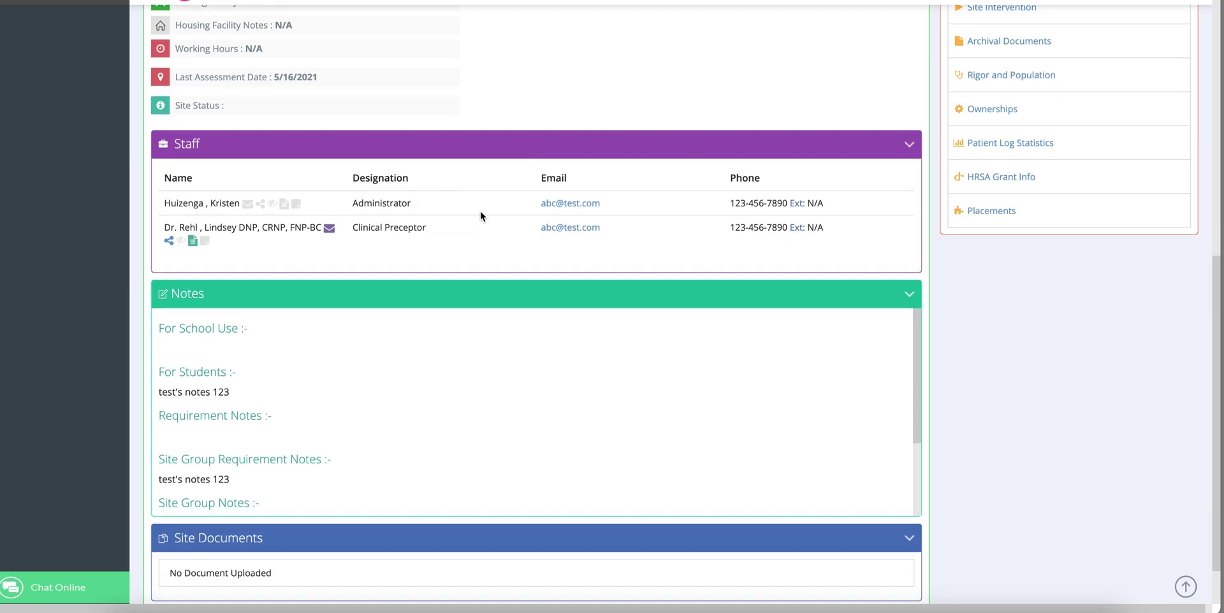
scroll(480, 210, "down", 1)
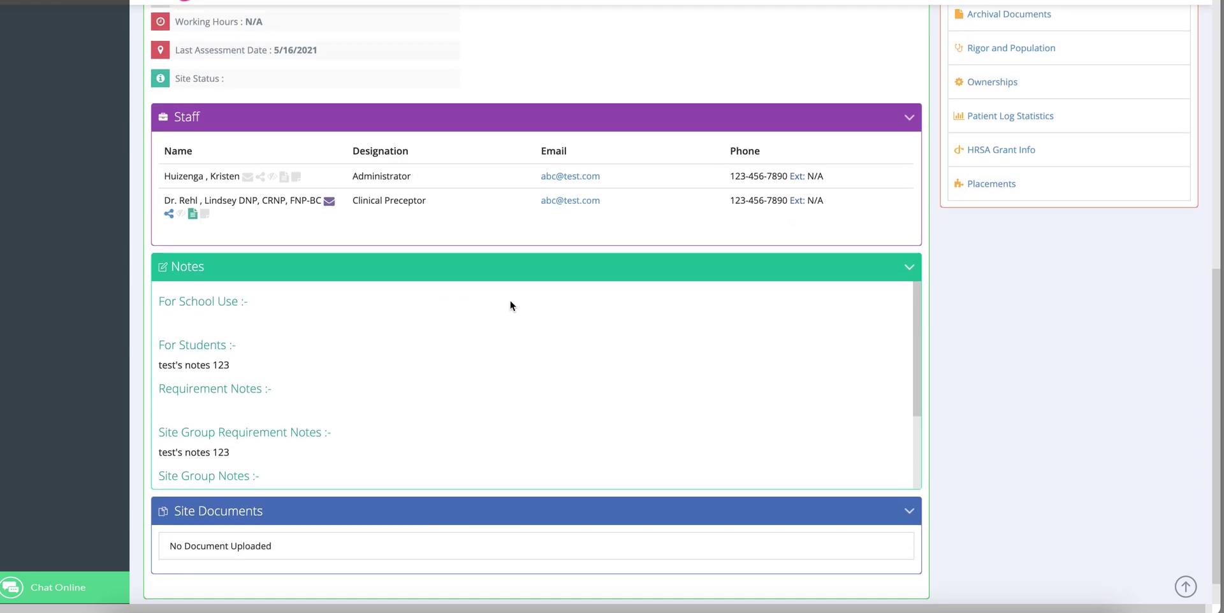
scroll(786, 431, "up", 4)
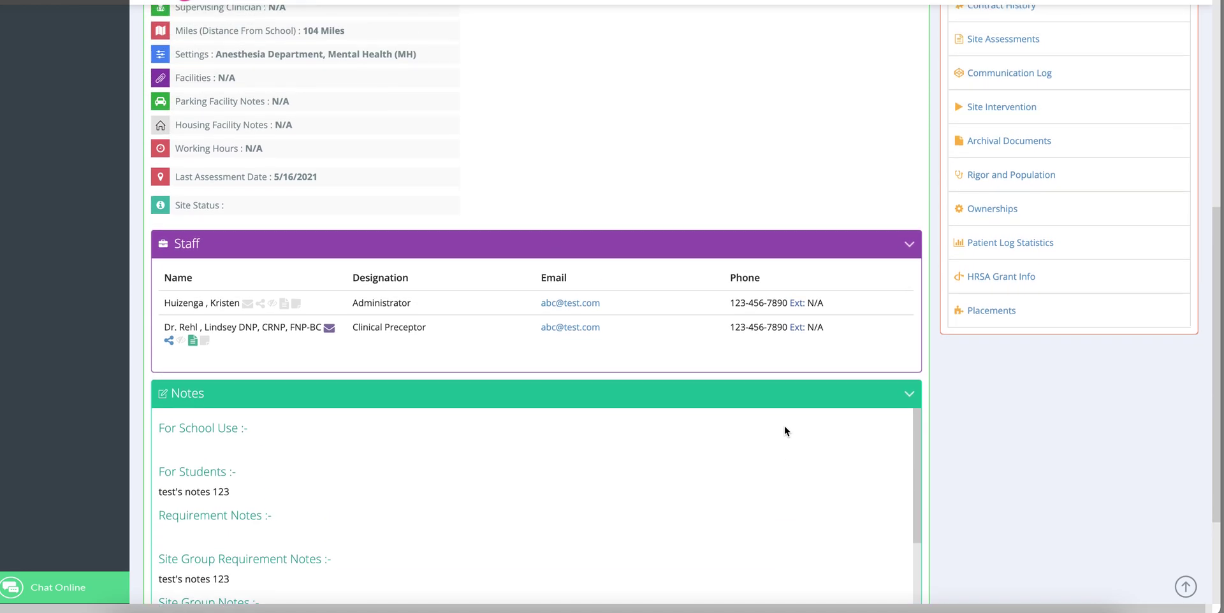
scroll(785, 428, "up", 4)
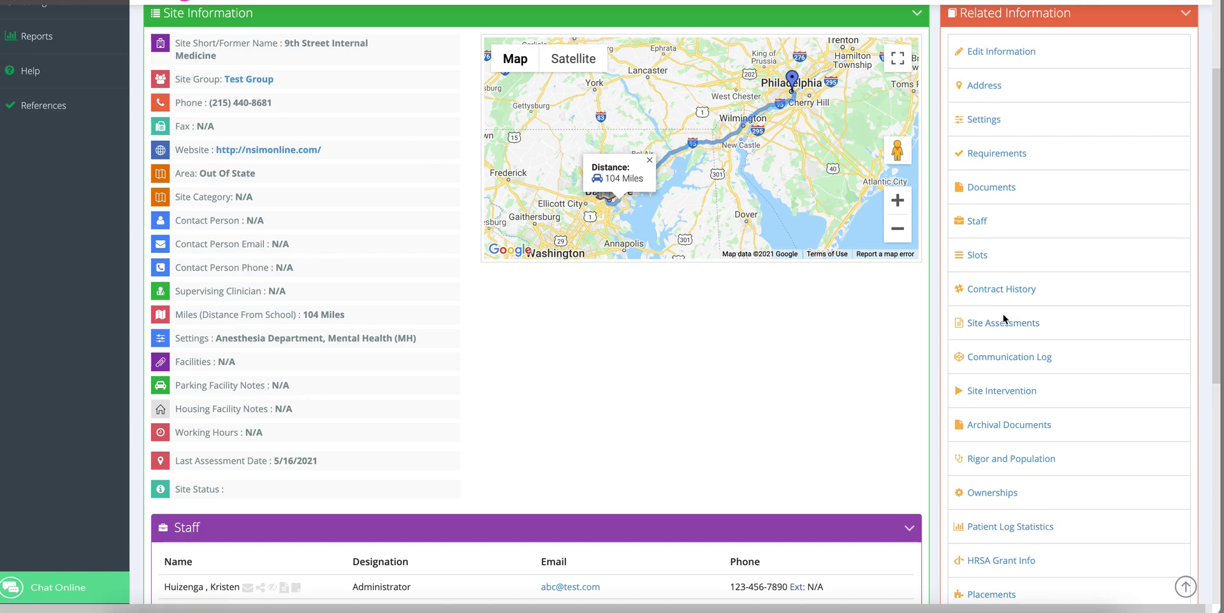
scroll(399, 201, "up", 3)
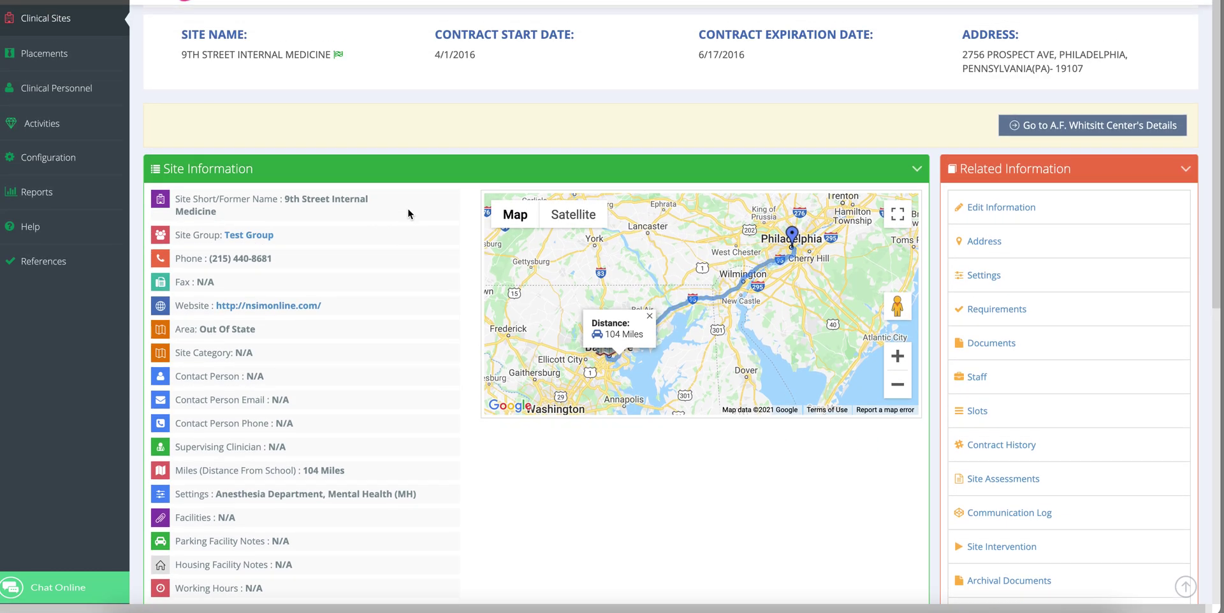
scroll(330, 258, "up", 1)
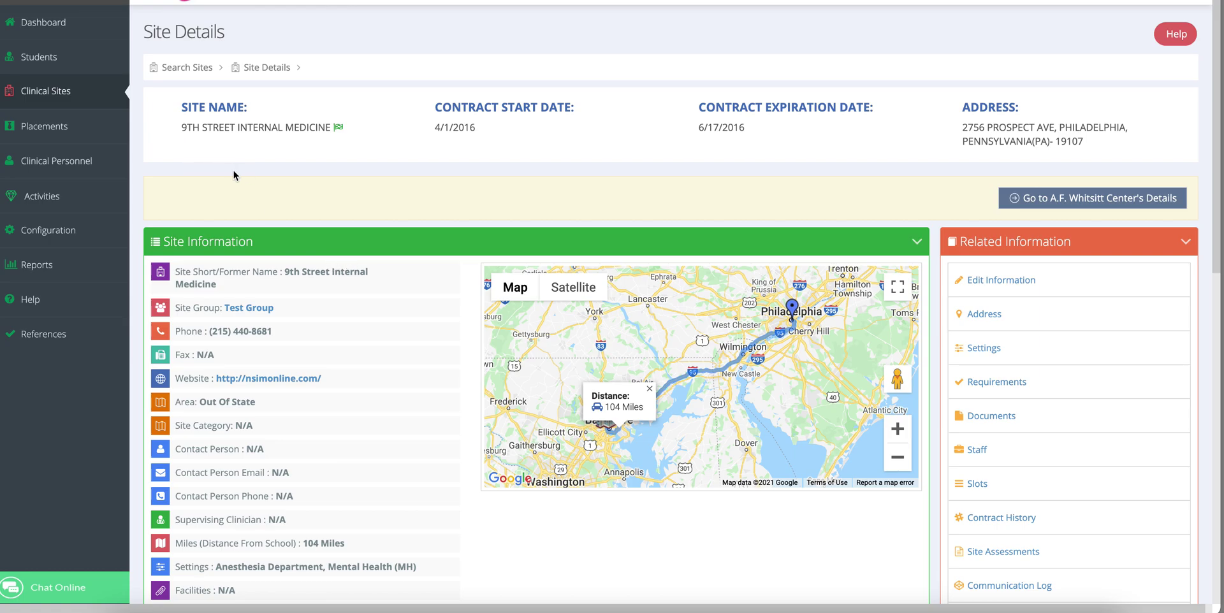
View the Sites With Expiring/Expired Contracts report from the site reports, and return to the report list.
mouse_move(100, 97)
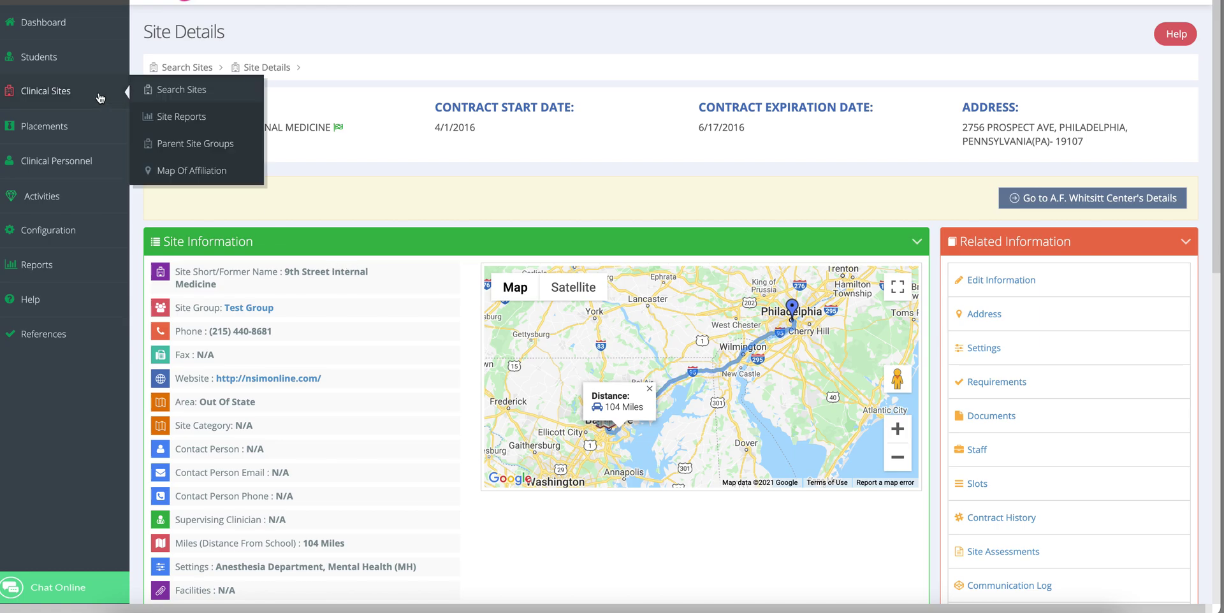
left_click(186, 118)
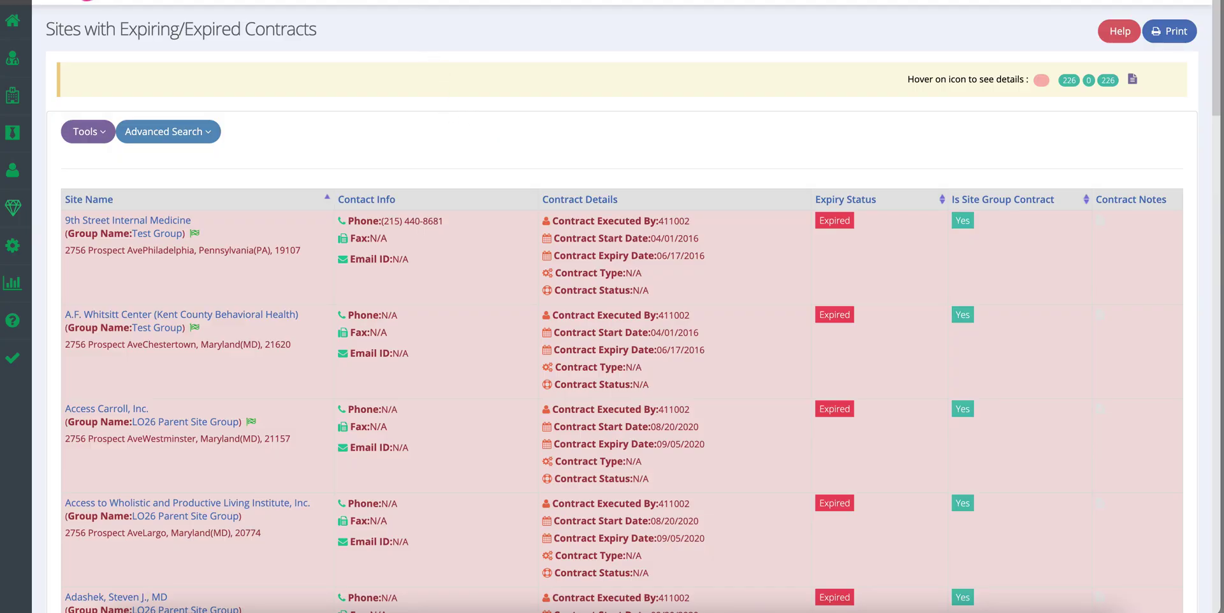
key("alt+Left")
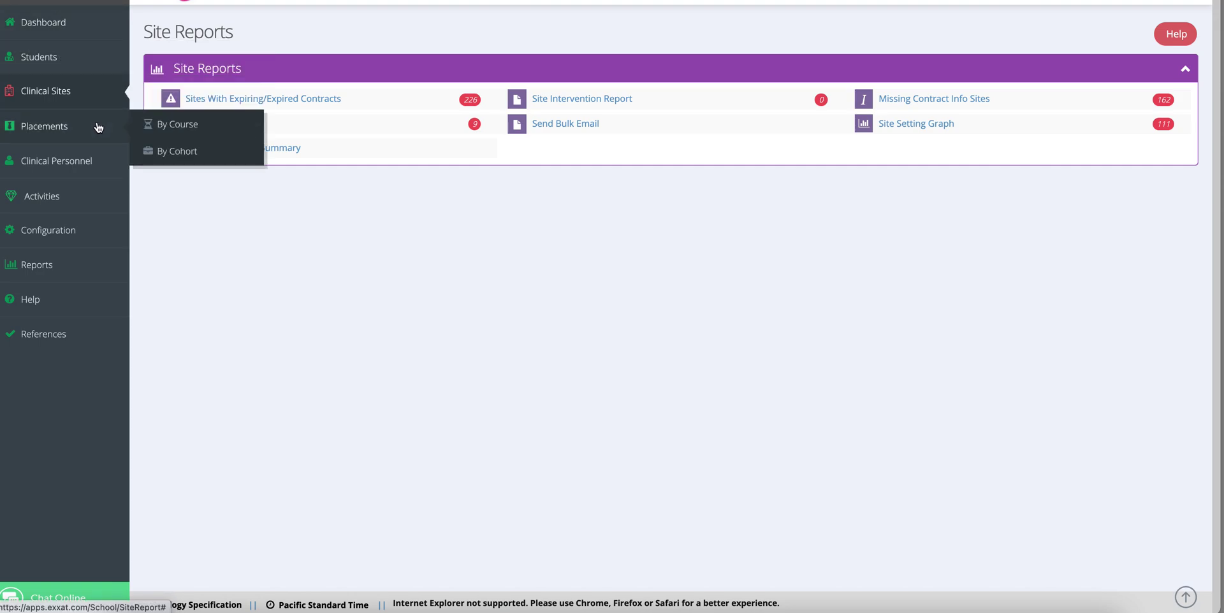
Open the clinical personnel search and look at the Faculty Type filter choices without selecting one.
mouse_move(89, 154)
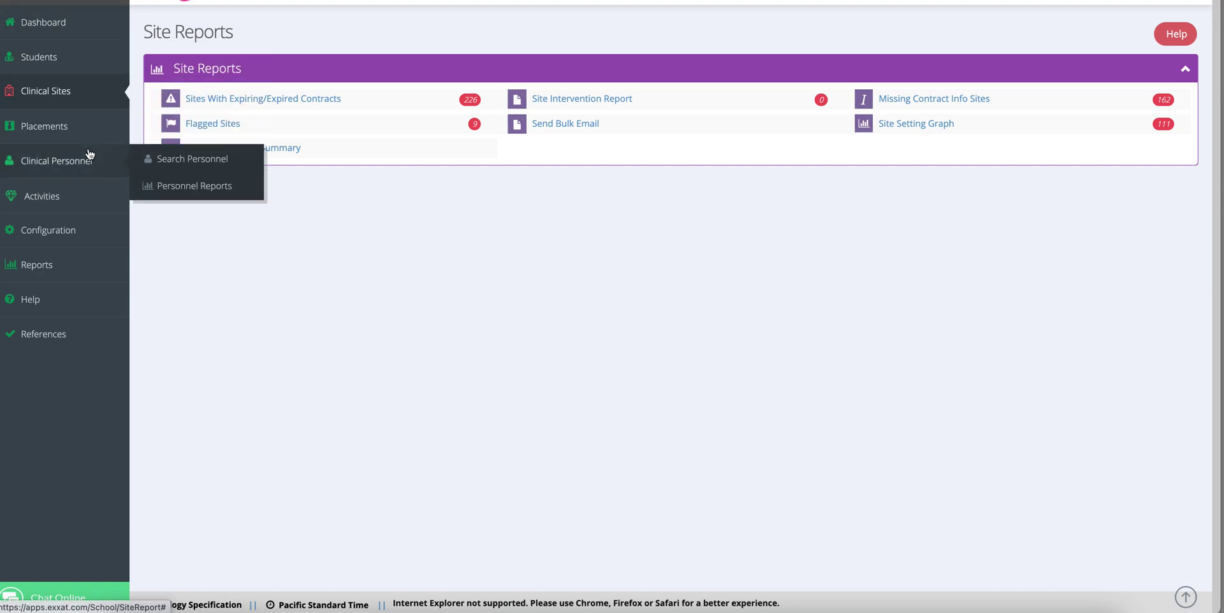
left_click(200, 161)
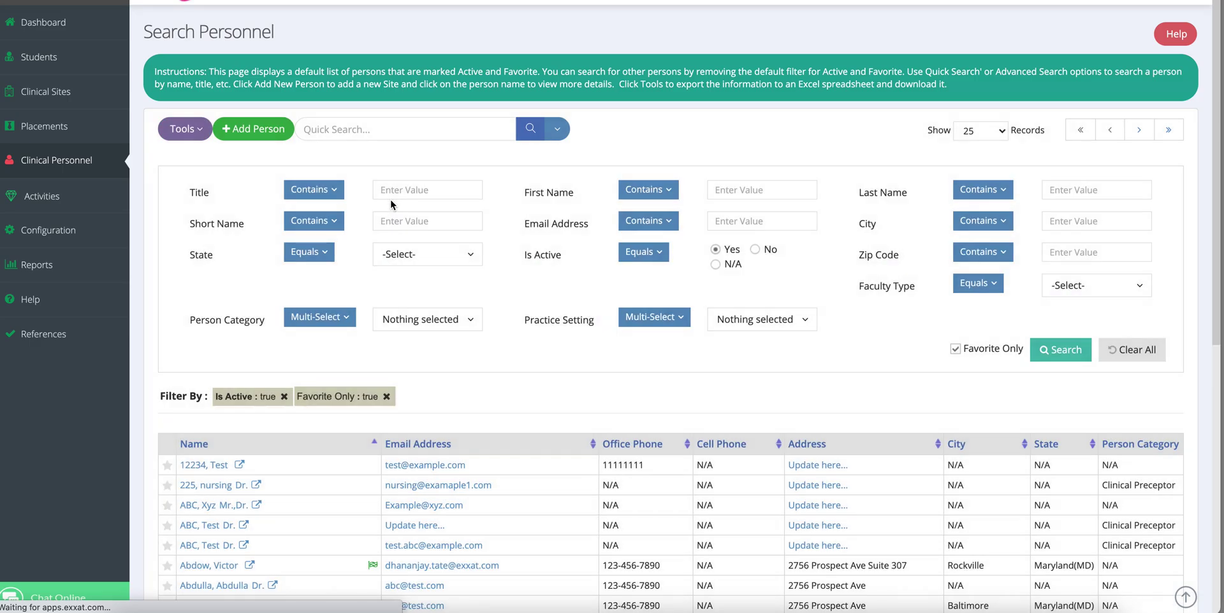
scroll(528, 221, "down", 2)
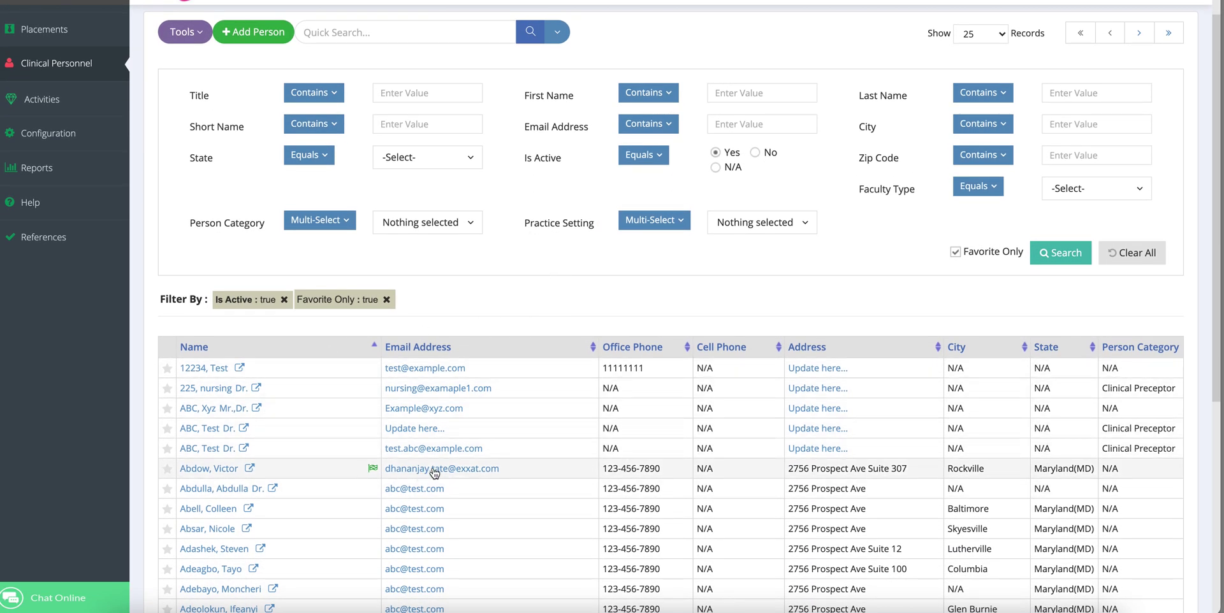
left_click(1141, 192)
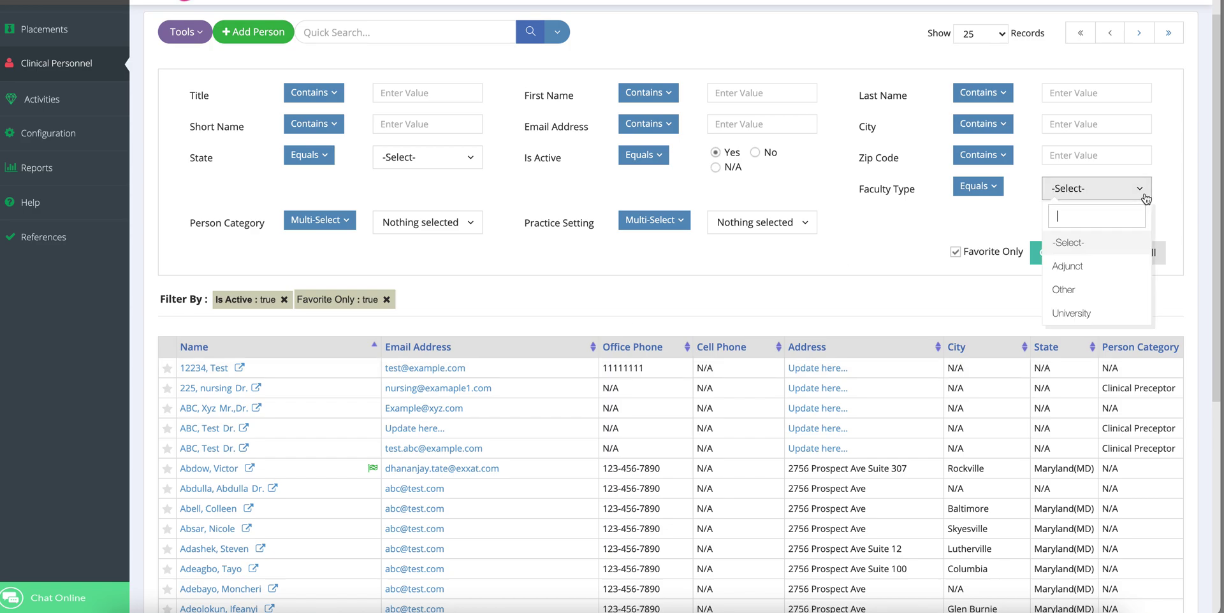
left_click(1142, 192)
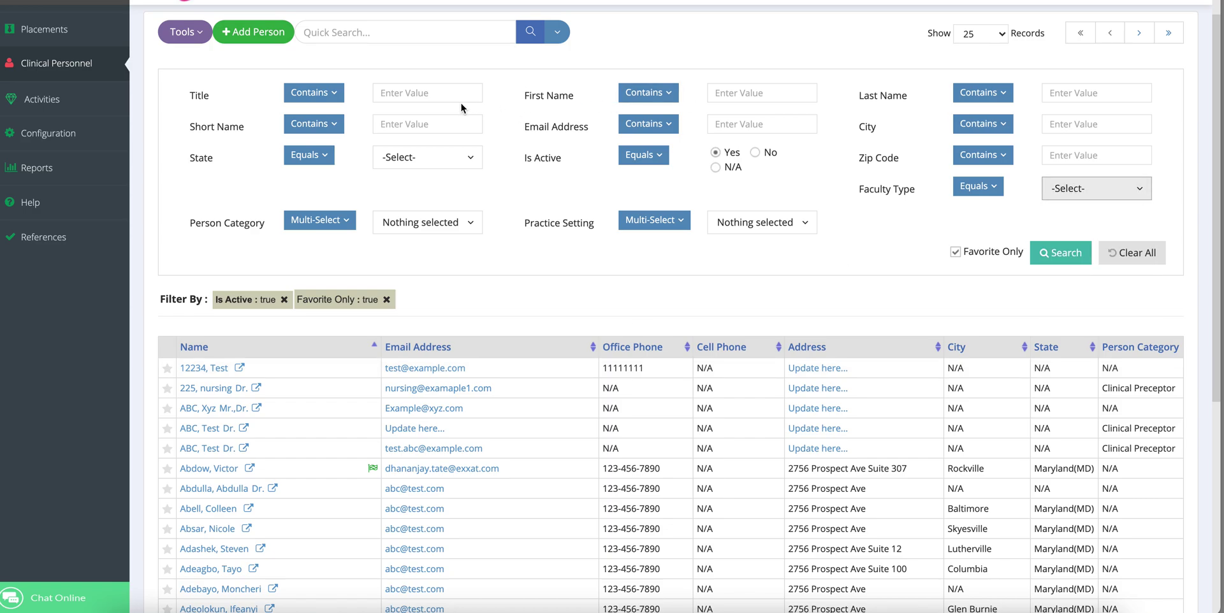
Open the first listed person's details and review the profile, associated sites and form navigation links.
left_click(190, 368)
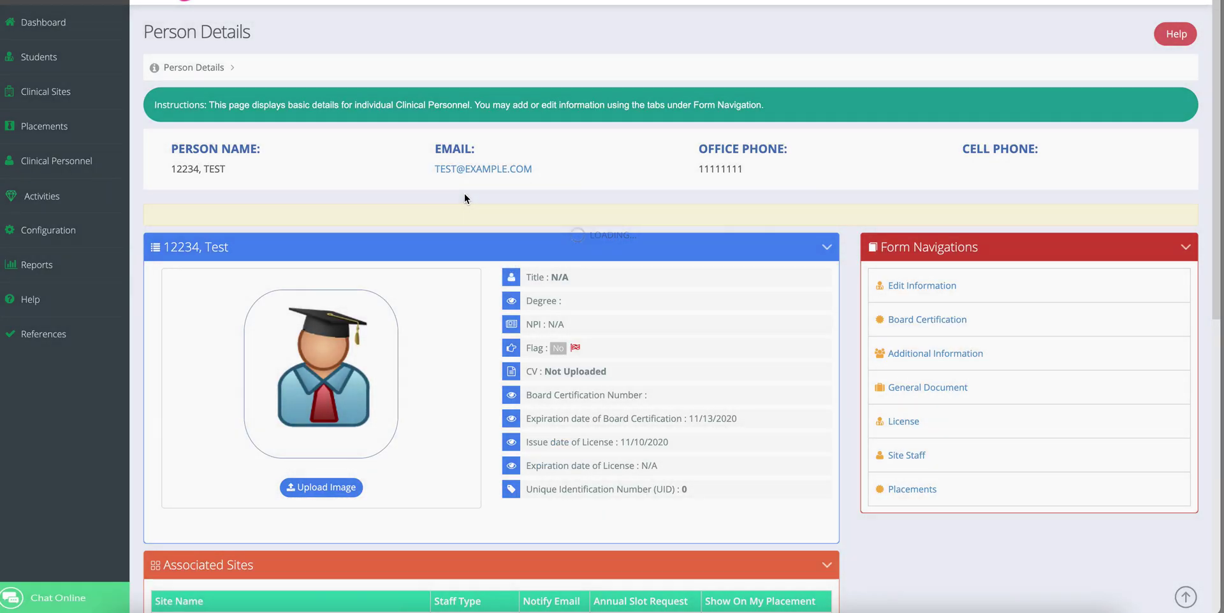
scroll(464, 195, "down", 3)
scroll(464, 194, "down", 5)
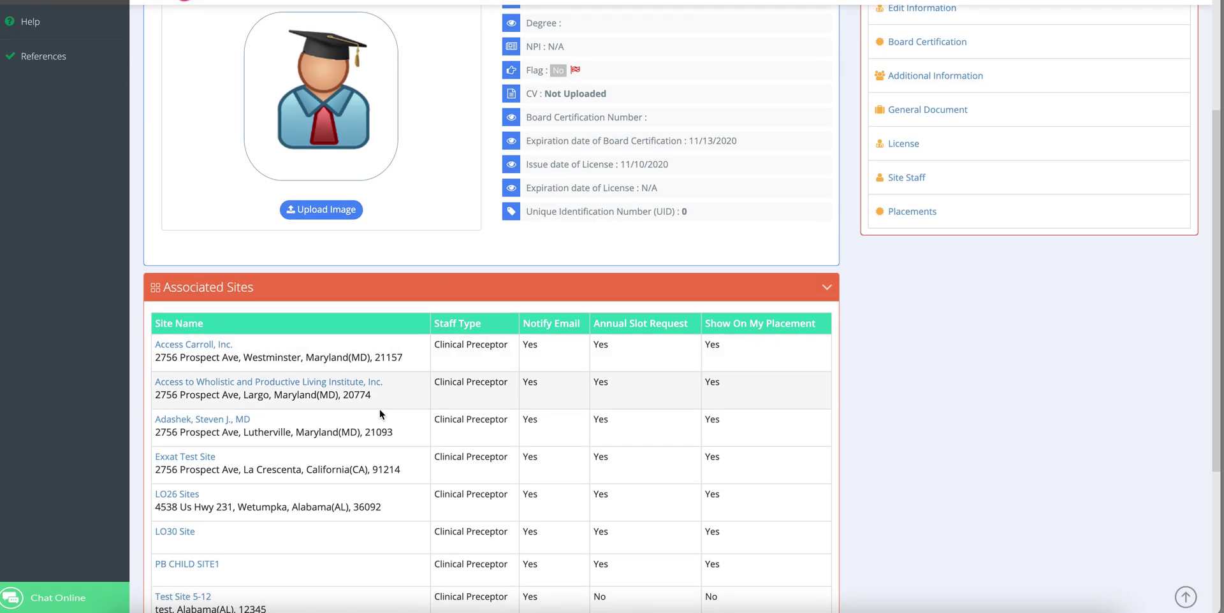
scroll(464, 192, "up", 3)
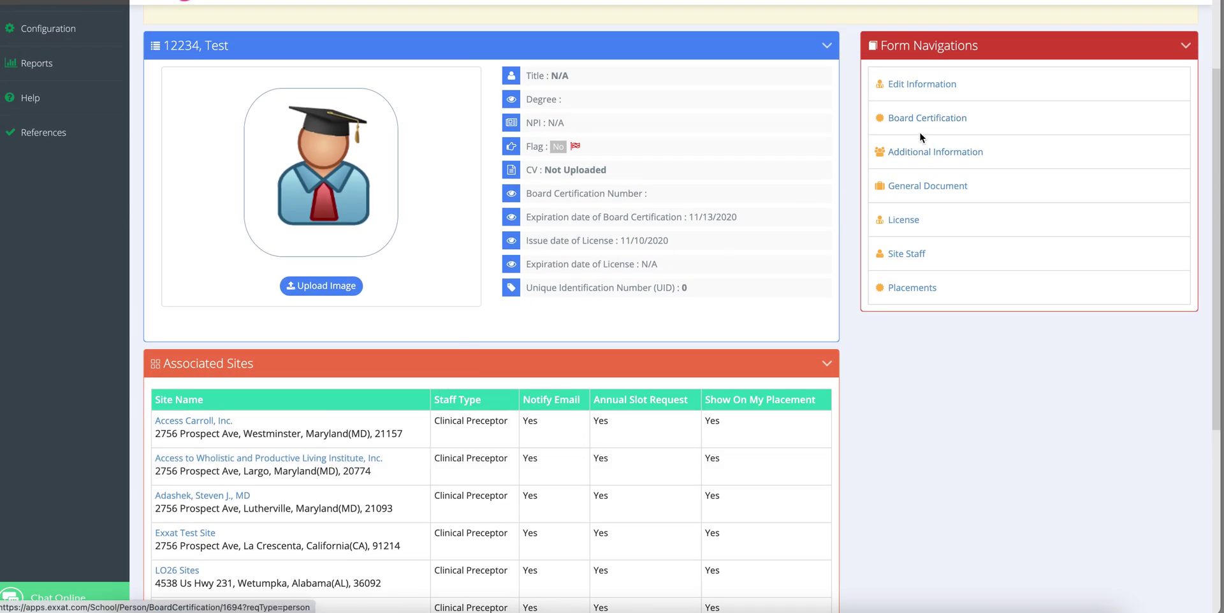
scroll(238, 171, "up", 5)
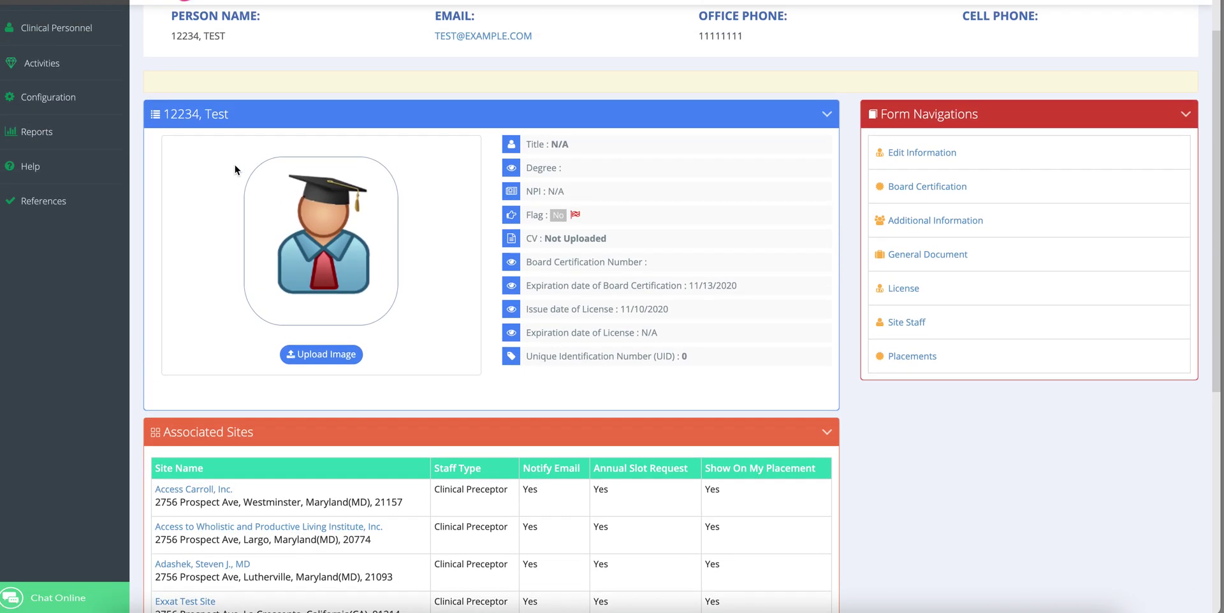
mouse_move(79, 135)
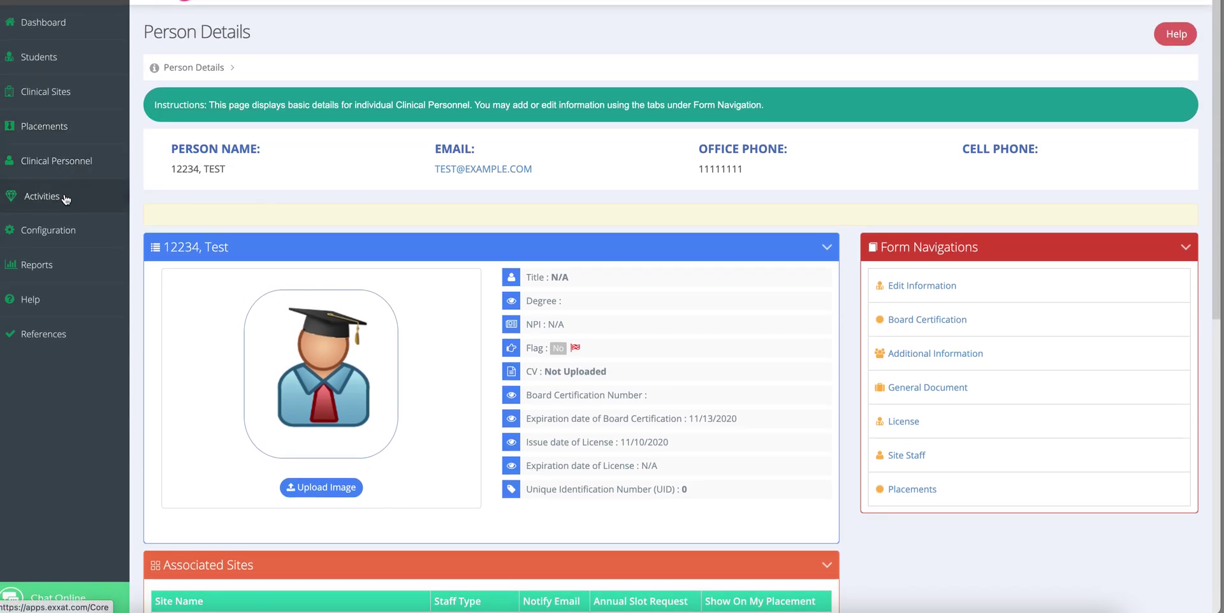
Open the Preceptor Profile Form from the activities and review its preceptor, supervising physician, practice and student expectations sections.
left_click(66, 200)
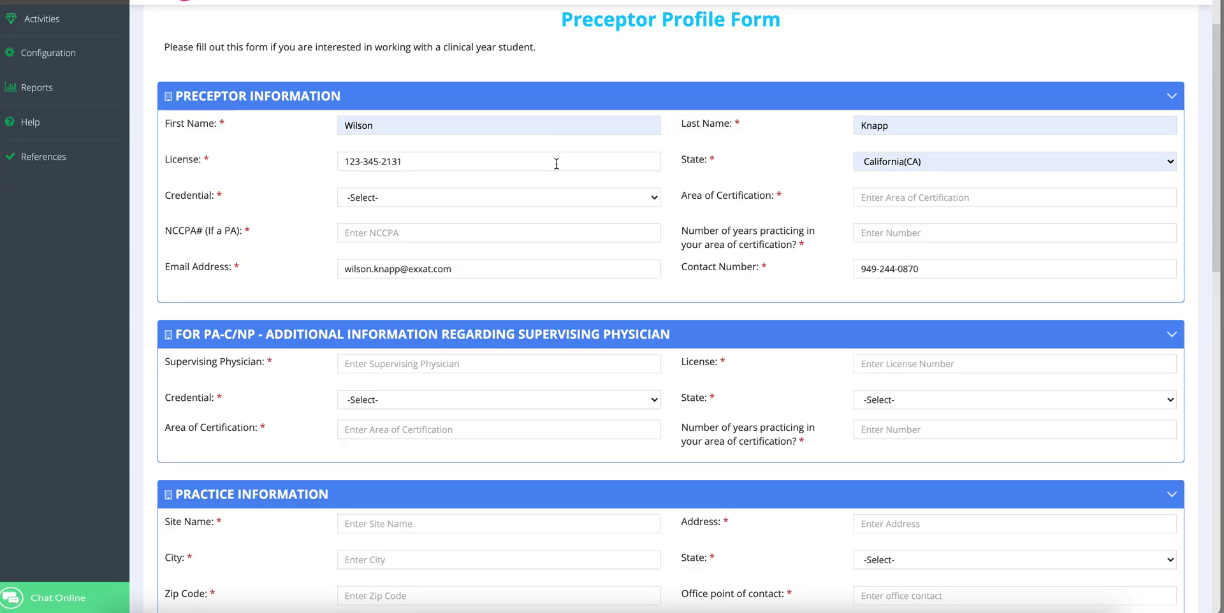
scroll(625, 171, "up", 1)
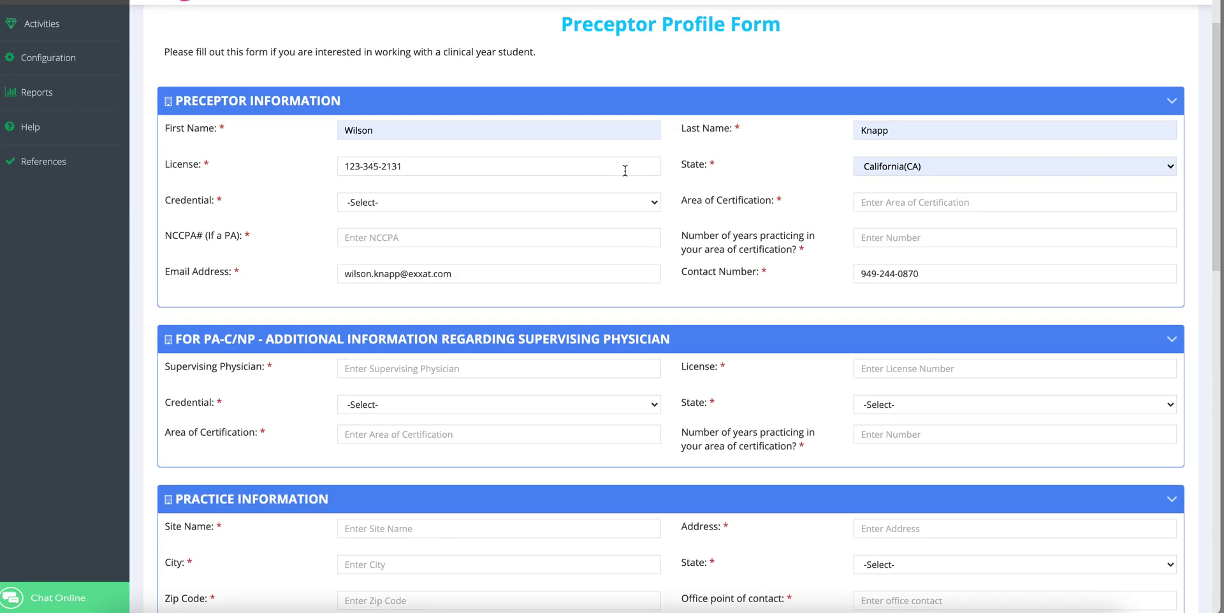
scroll(625, 170, "down", 3)
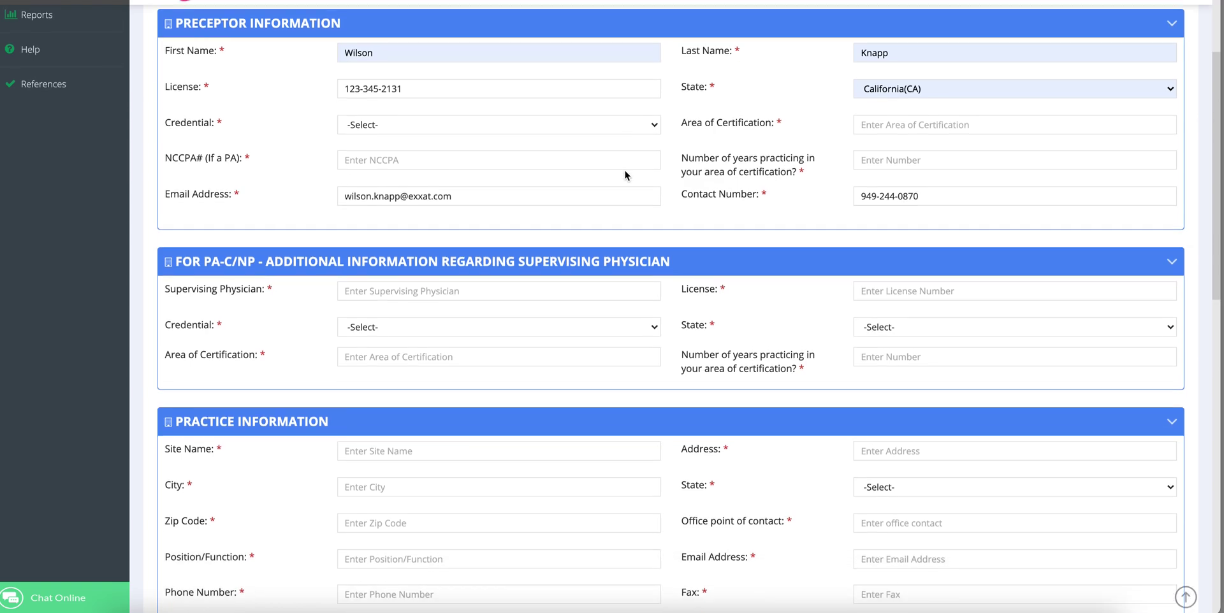
scroll(625, 172, "down", 3)
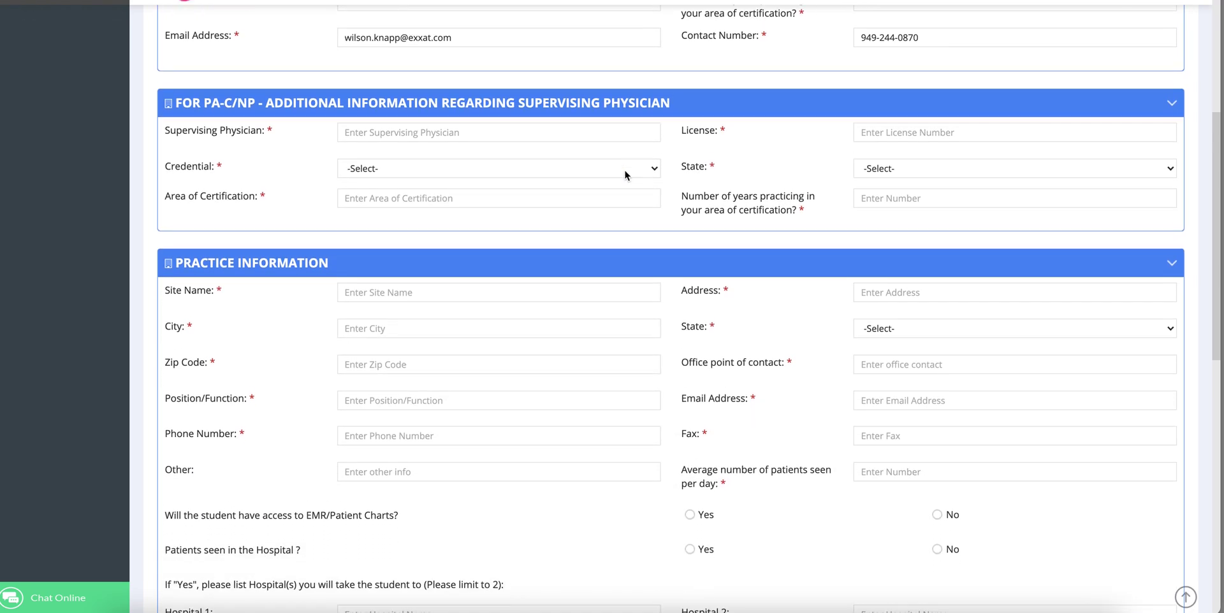
scroll(625, 170, "down", 3)
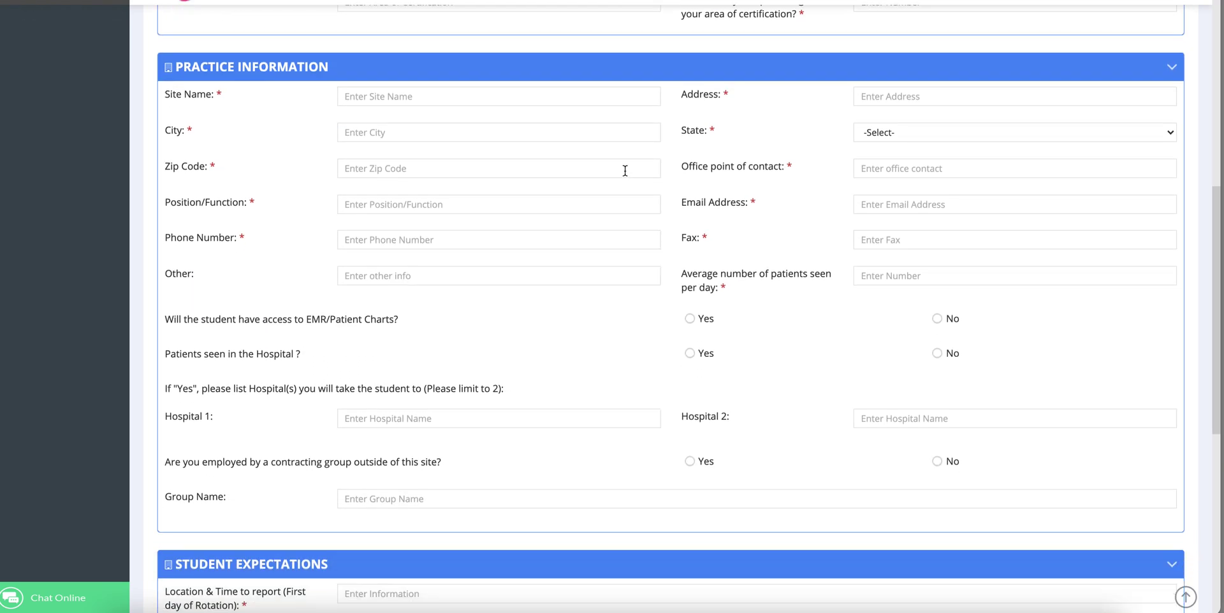
scroll(625, 169, "down", 4)
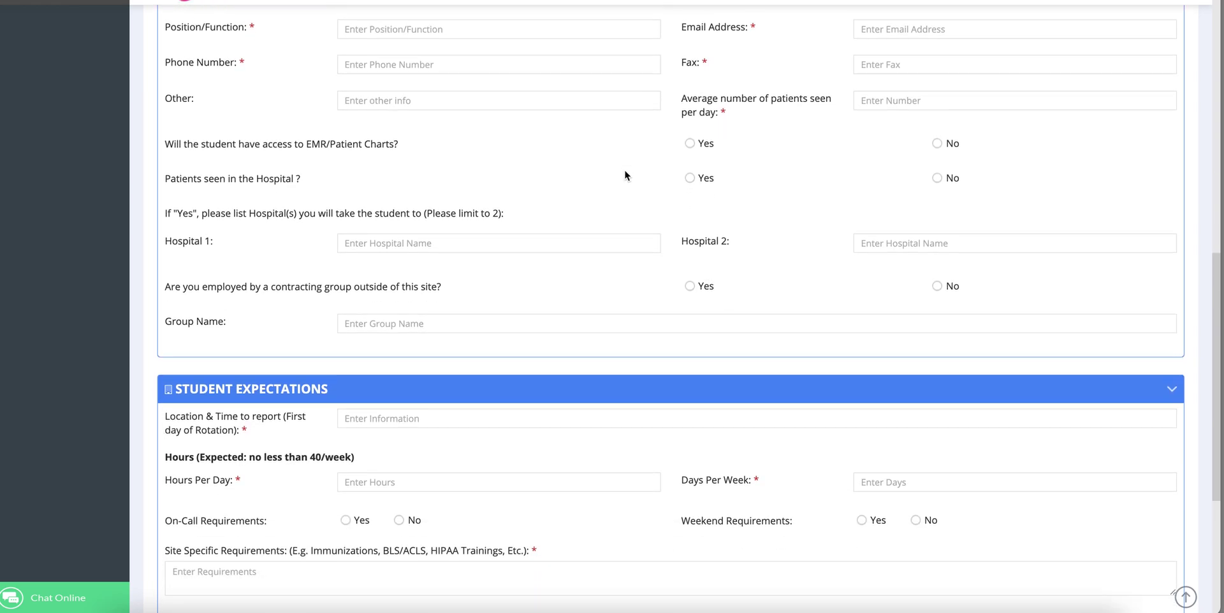
scroll(625, 170, "down", 2)
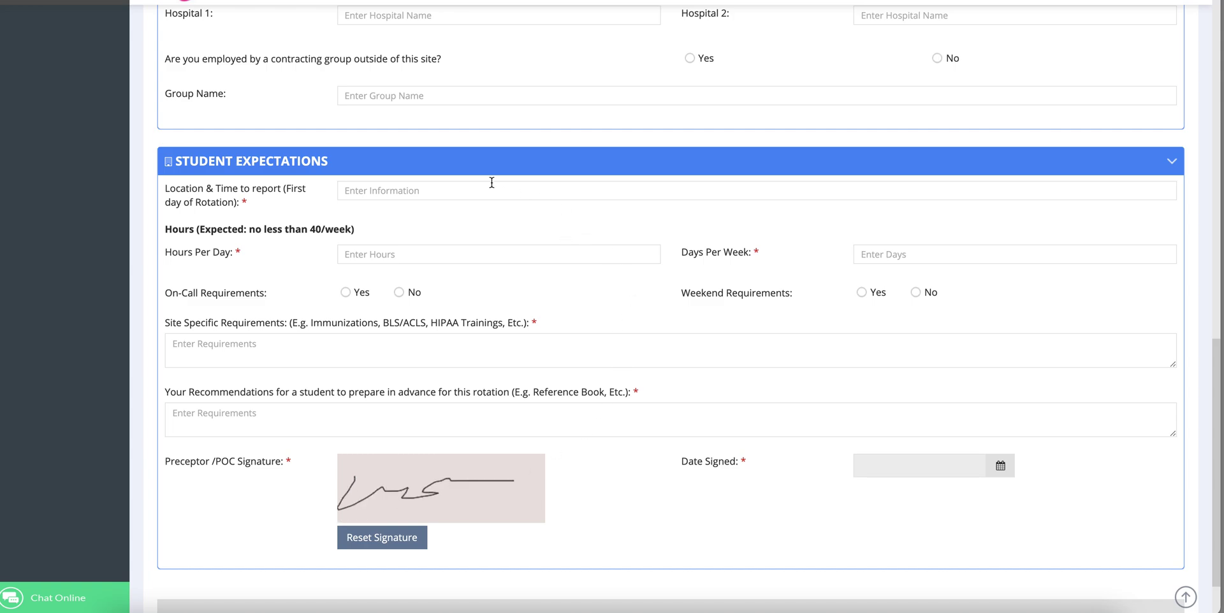
scroll(540, 237, "up", 4)
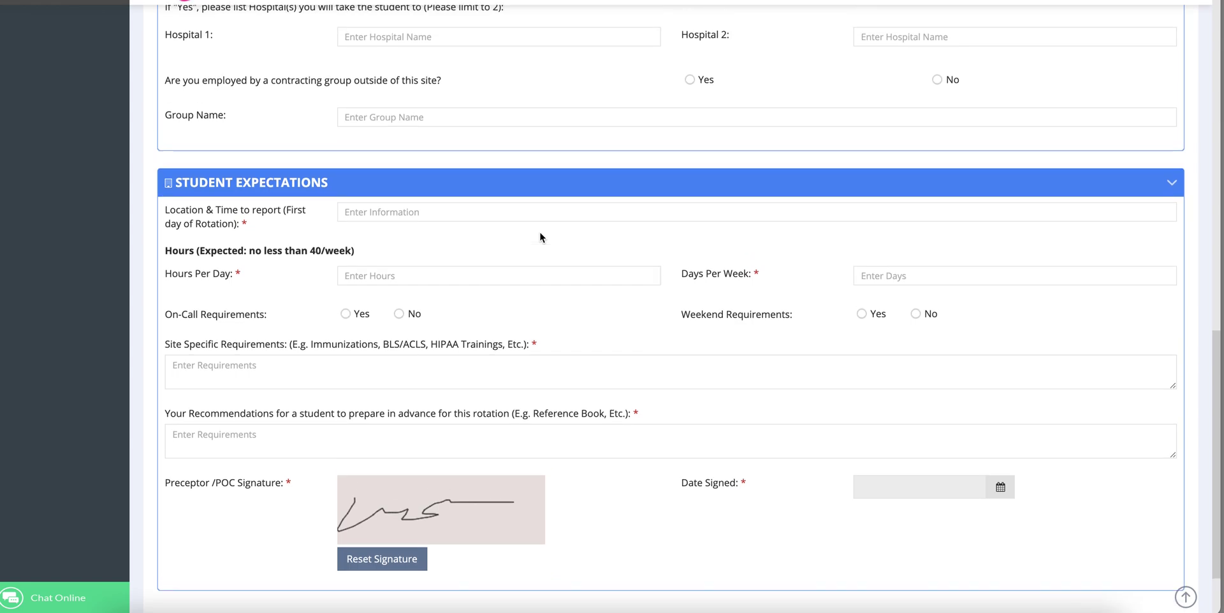
scroll(539, 234, "up", 10)
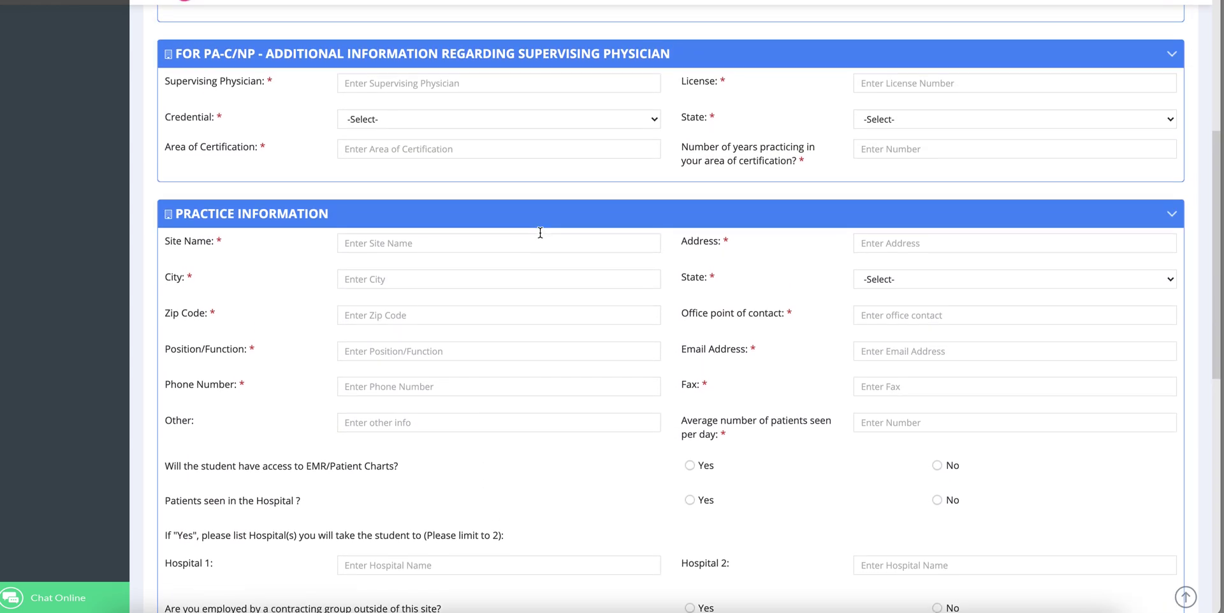
scroll(541, 236, "up", 1)
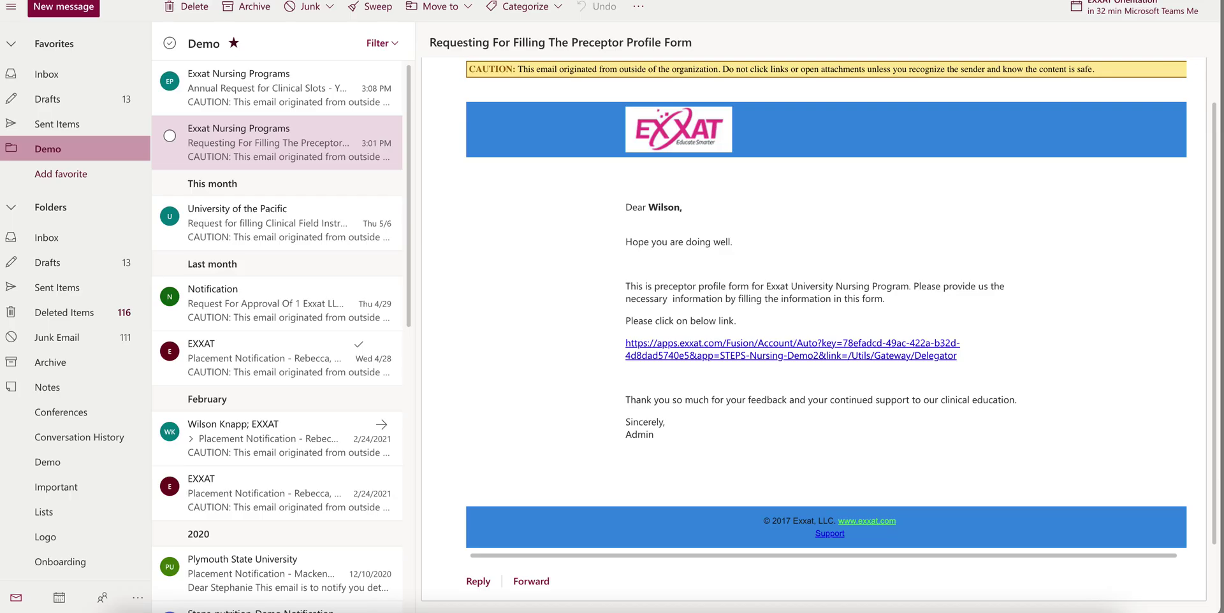
Switch to the mailbox and highlight the form link in the email requesting the Preceptor Profile Form.
left_click_drag(966, 361, 612, 341)
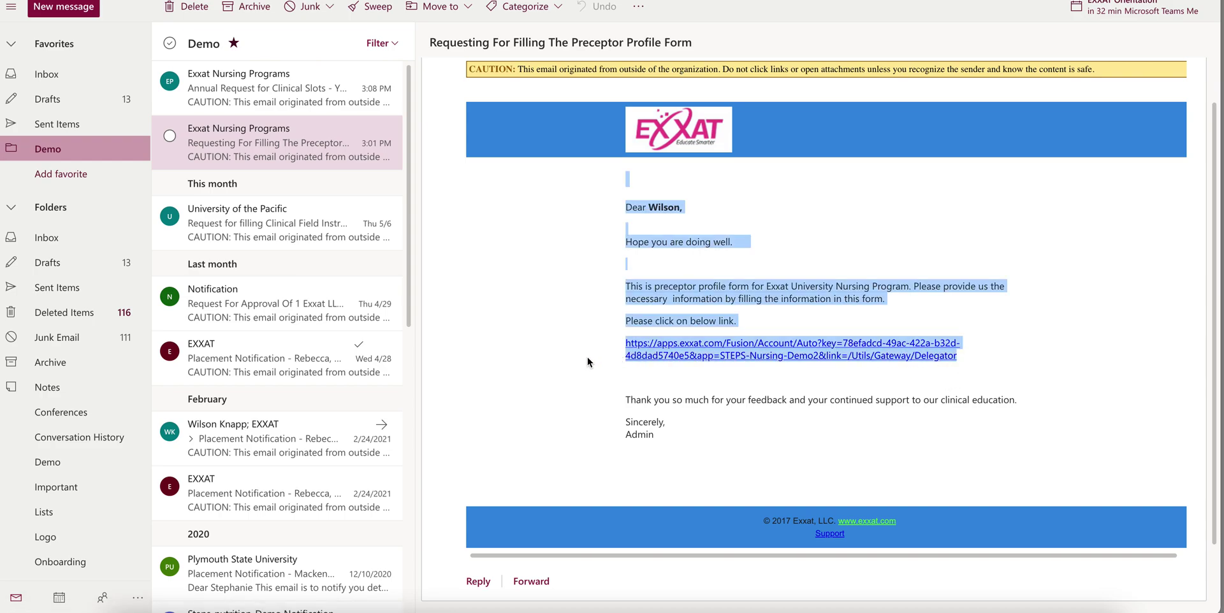
left_click(570, 293)
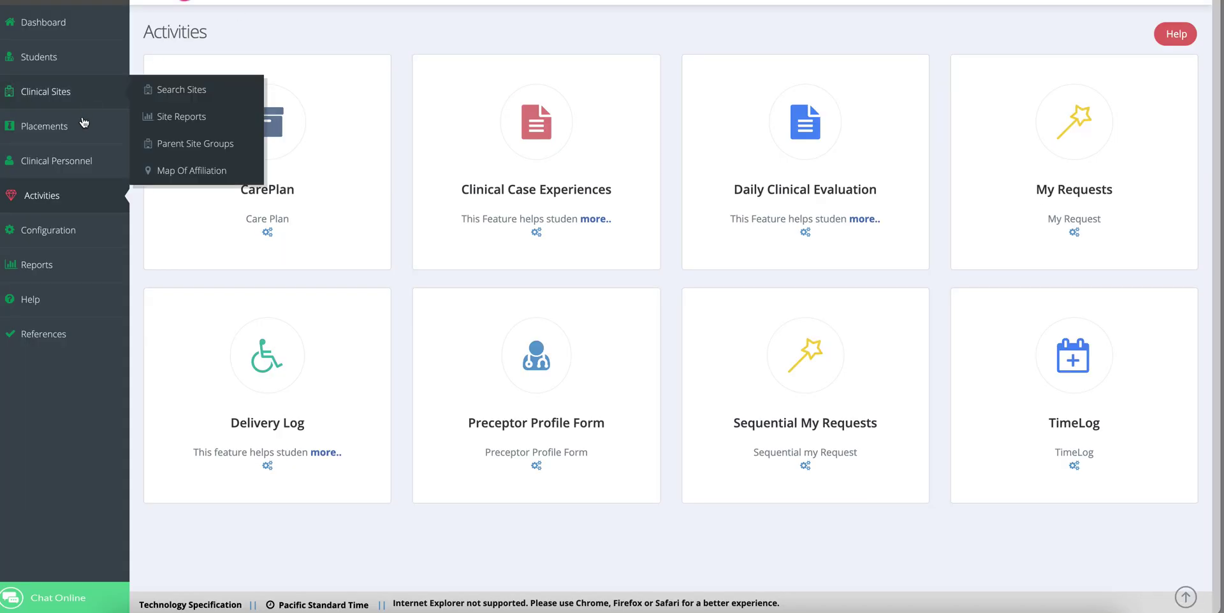
Switch back to the faculty view and open the Clinical Personnel Missing Information report.
mouse_move(79, 163)
left_click(176, 185)
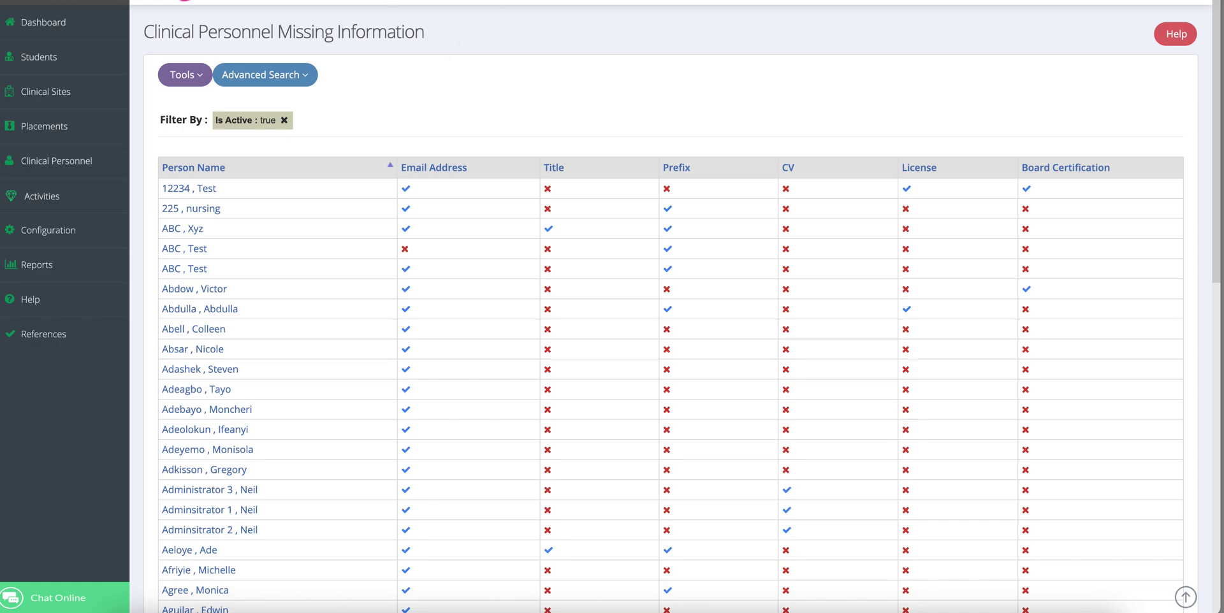
mouse_move(110, 60)
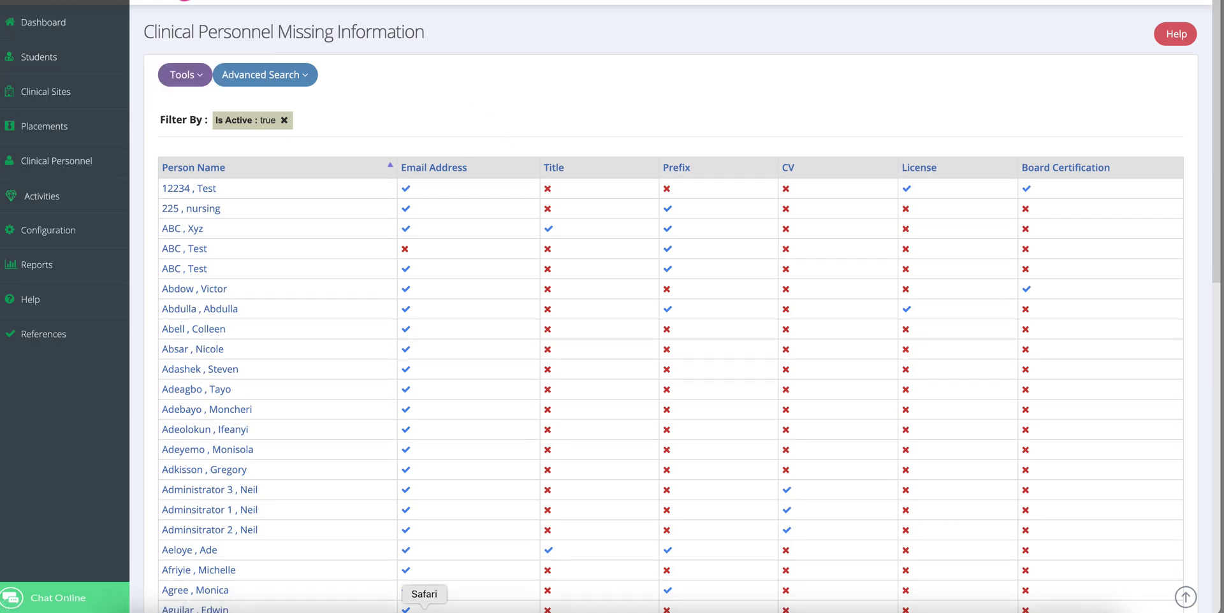
Switch to the student view in Safari and review the dashboard's messages, tutorials, pending documents, current placement and information status.
left_click(424, 611)
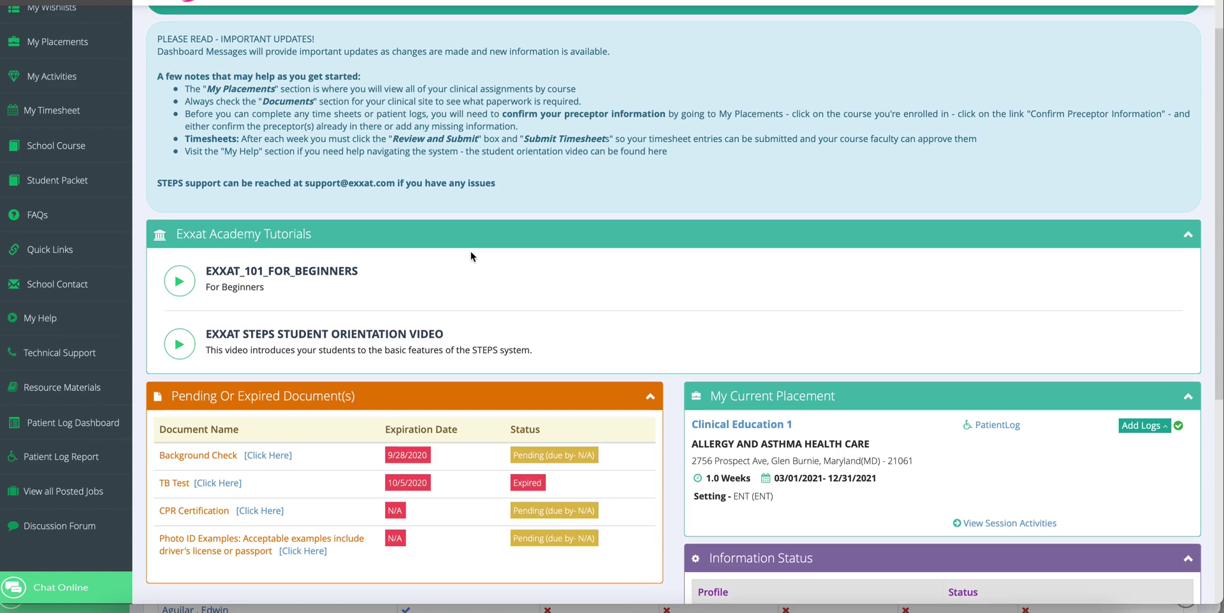
scroll(471, 257, "up", 4)
scroll(470, 252, "down", 4)
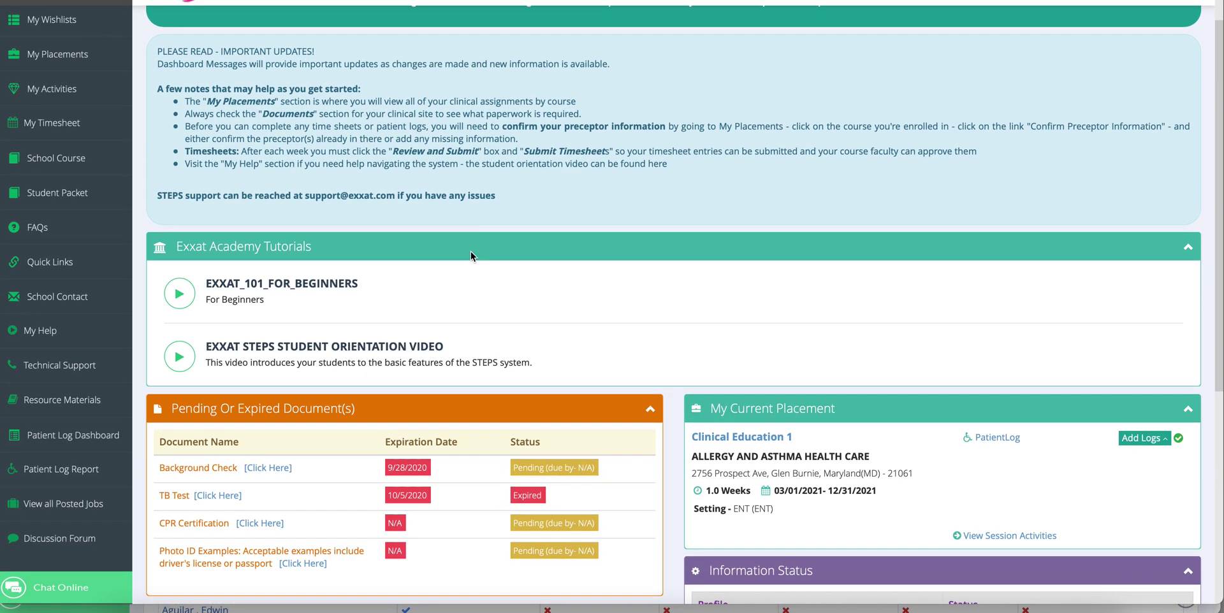
scroll(471, 251, "down", 5)
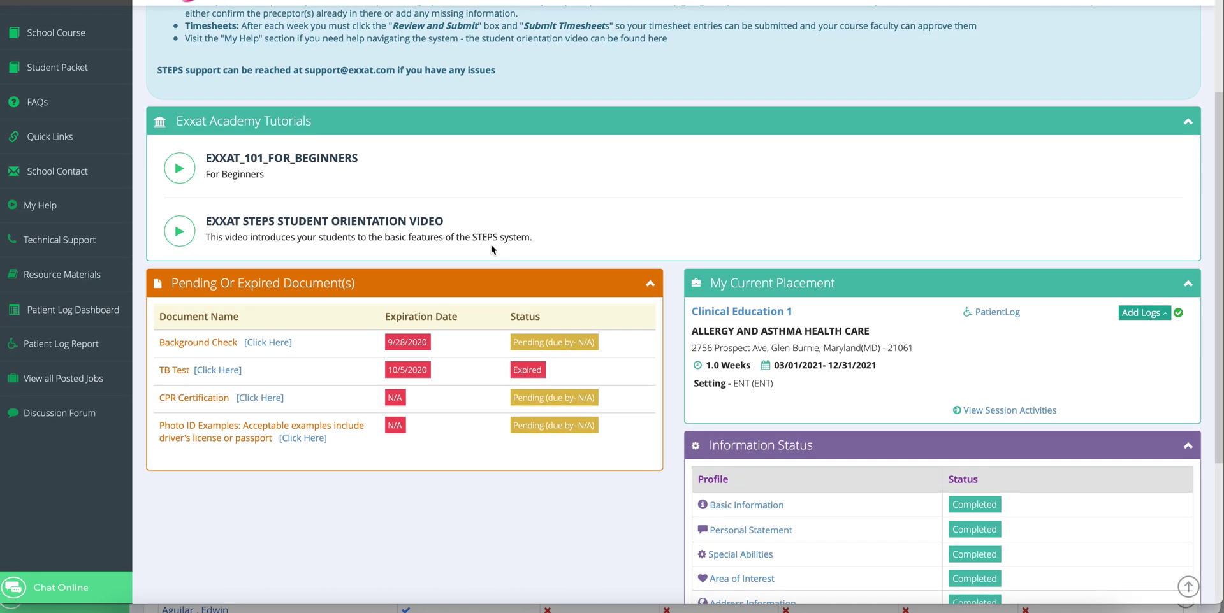
scroll(492, 248, "down", 1)
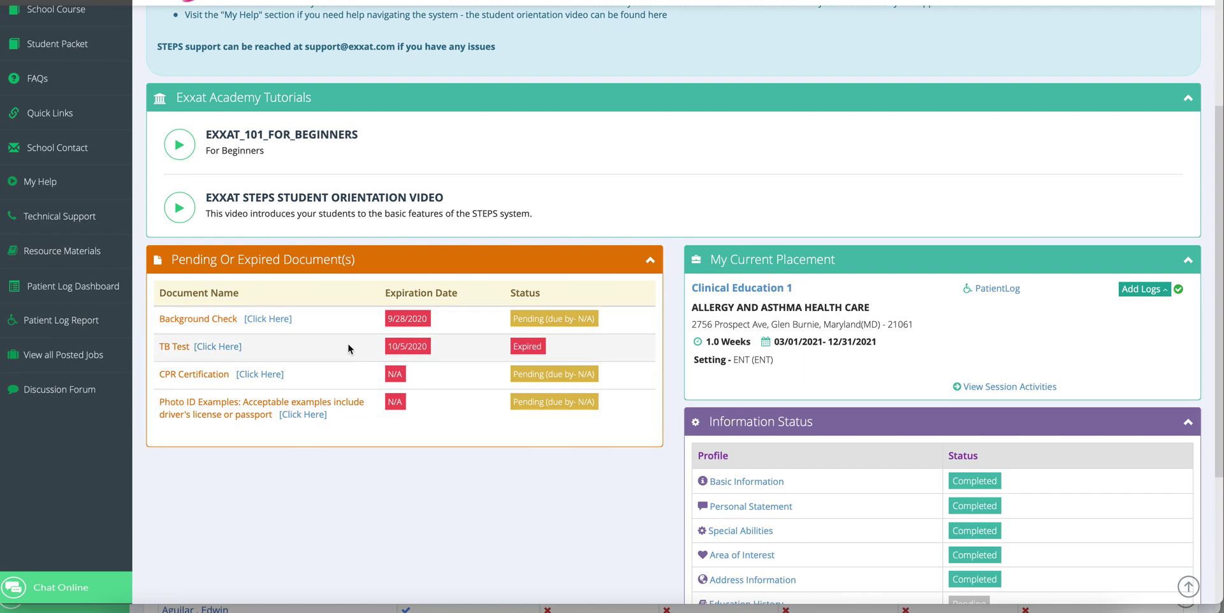
scroll(393, 219, "up", 3)
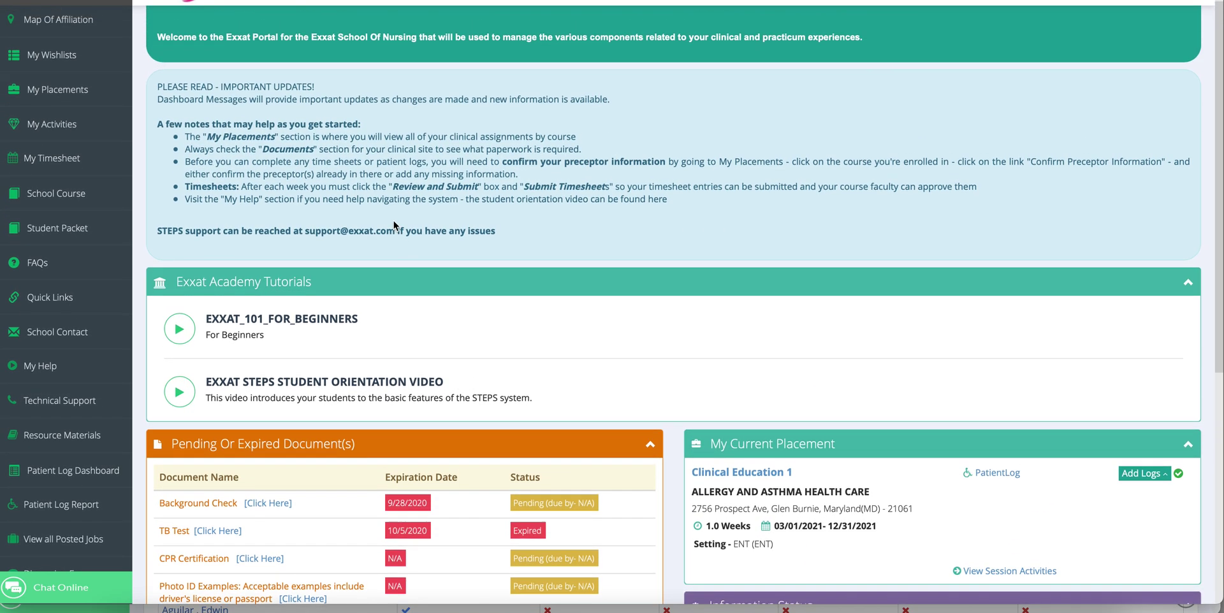
scroll(393, 220, "up", 1)
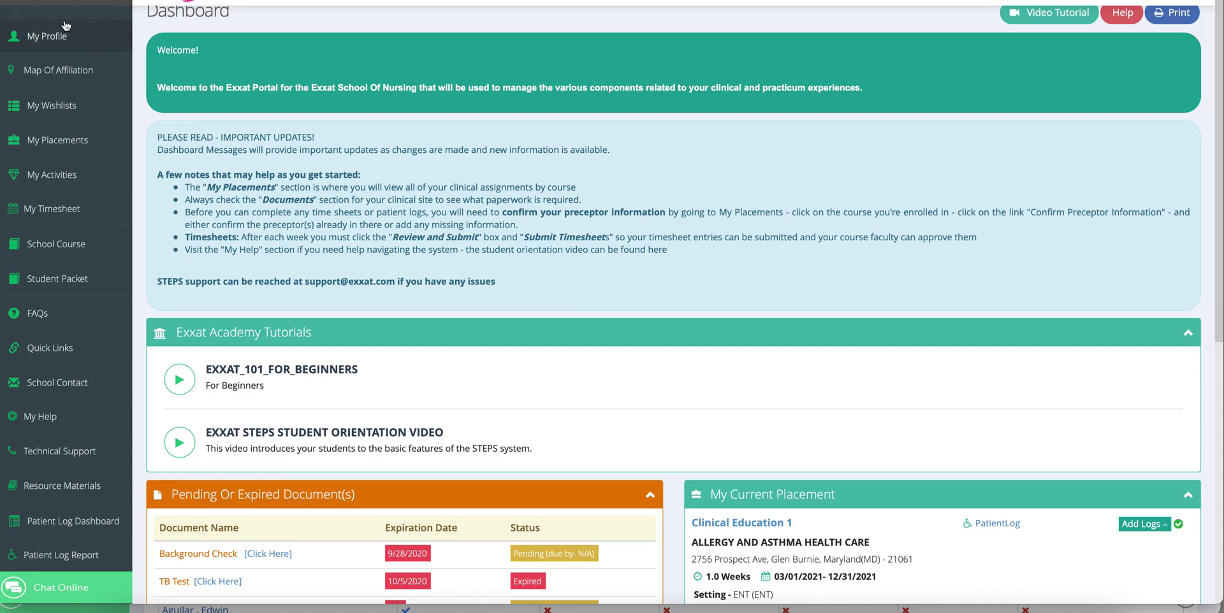
Open My Profile, review the student's details, other information and related information links, and go to Required Documents.
left_click(46, 37)
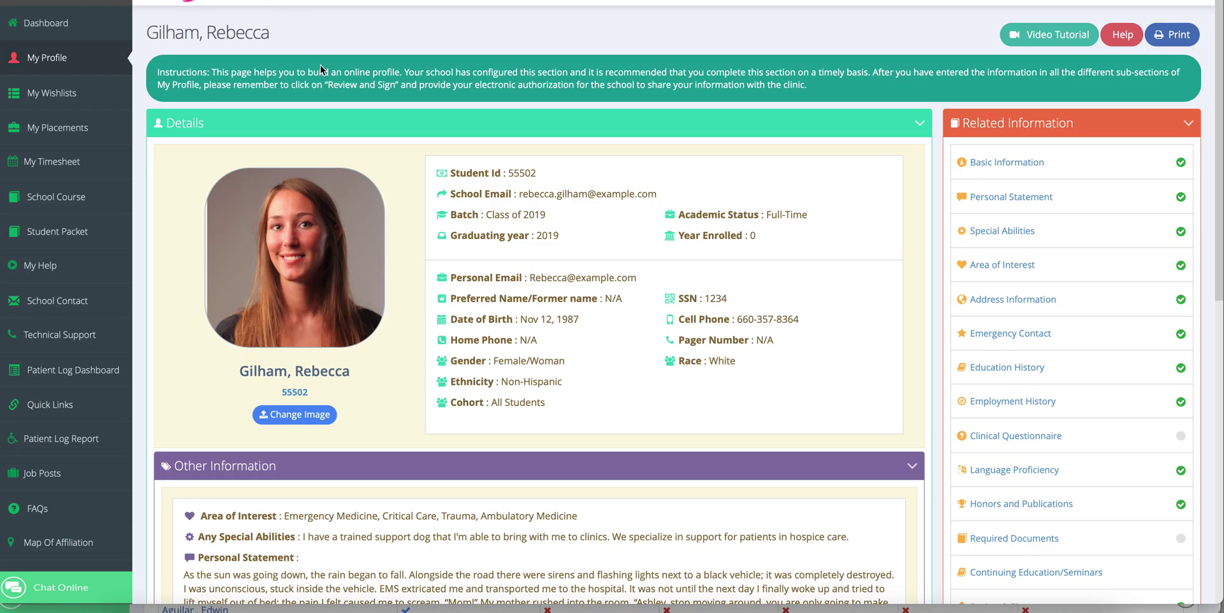
scroll(473, 167, "down", 1)
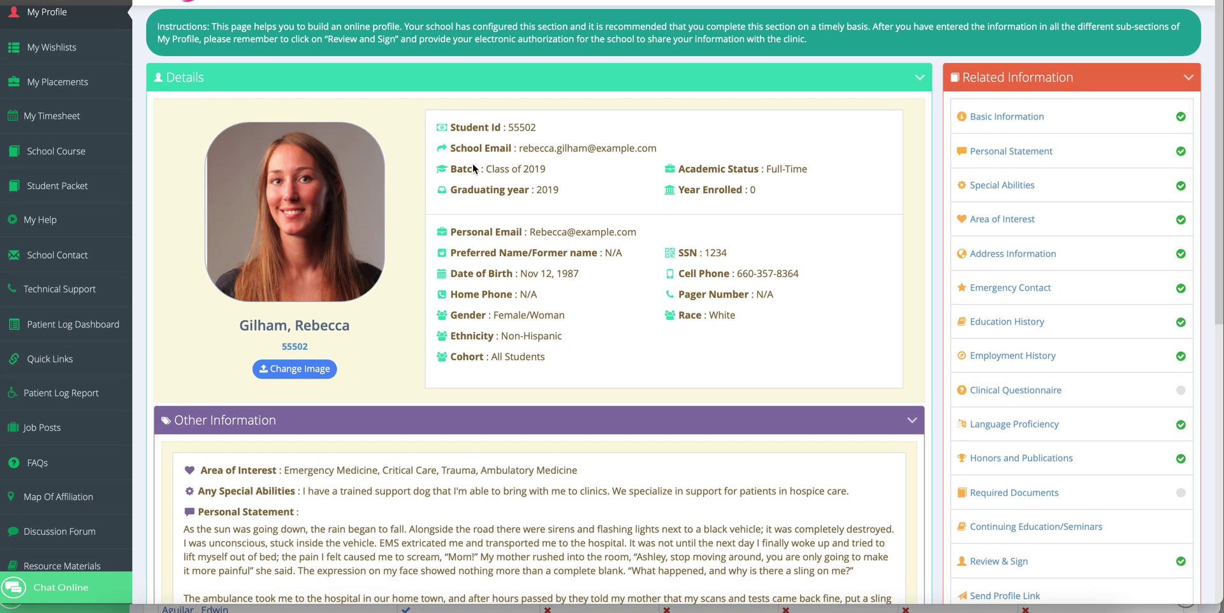
scroll(472, 165, "down", 2)
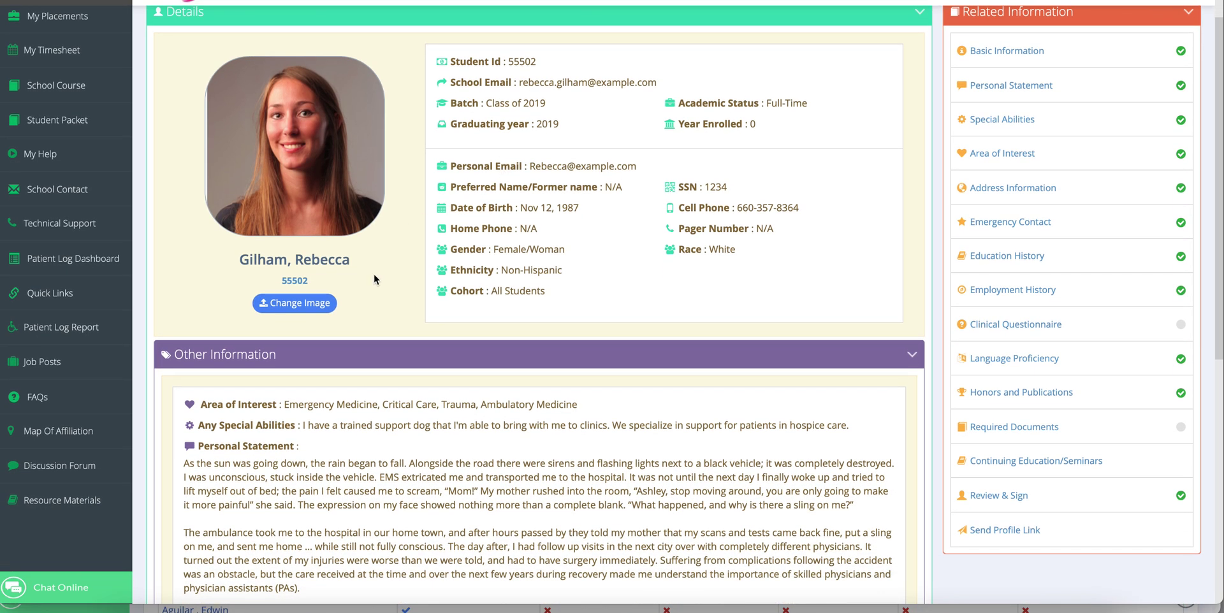
scroll(423, 346, "down", 2)
scroll(423, 348, "down", 2)
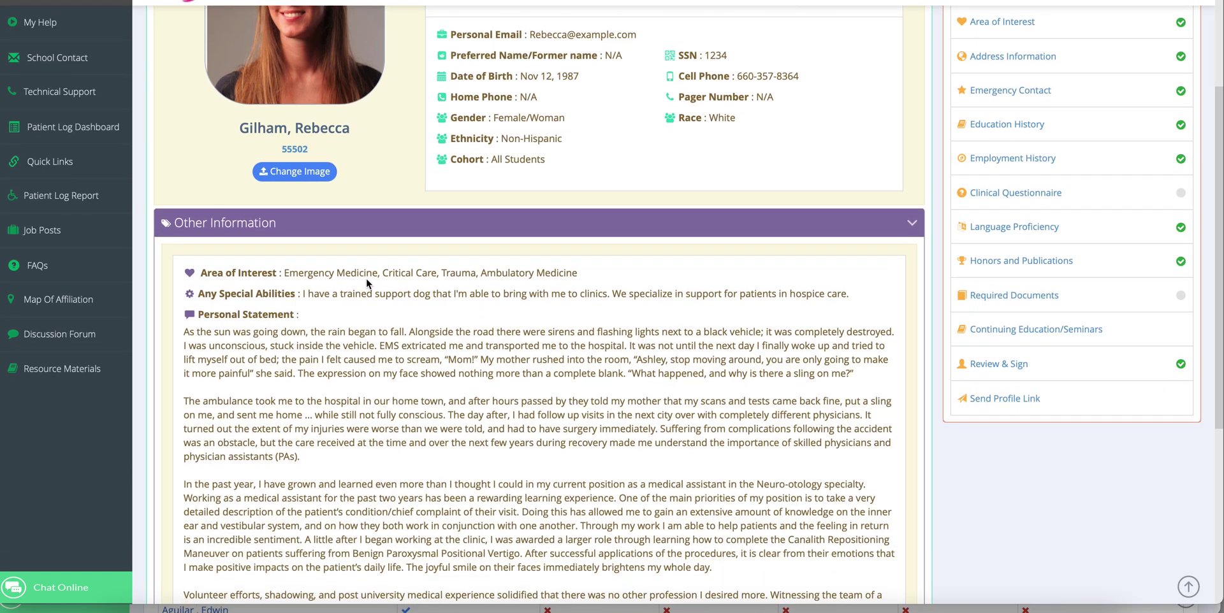
scroll(505, 351, "down", 2)
scroll(505, 350, "up", 7)
scroll(505, 351, "up", 1)
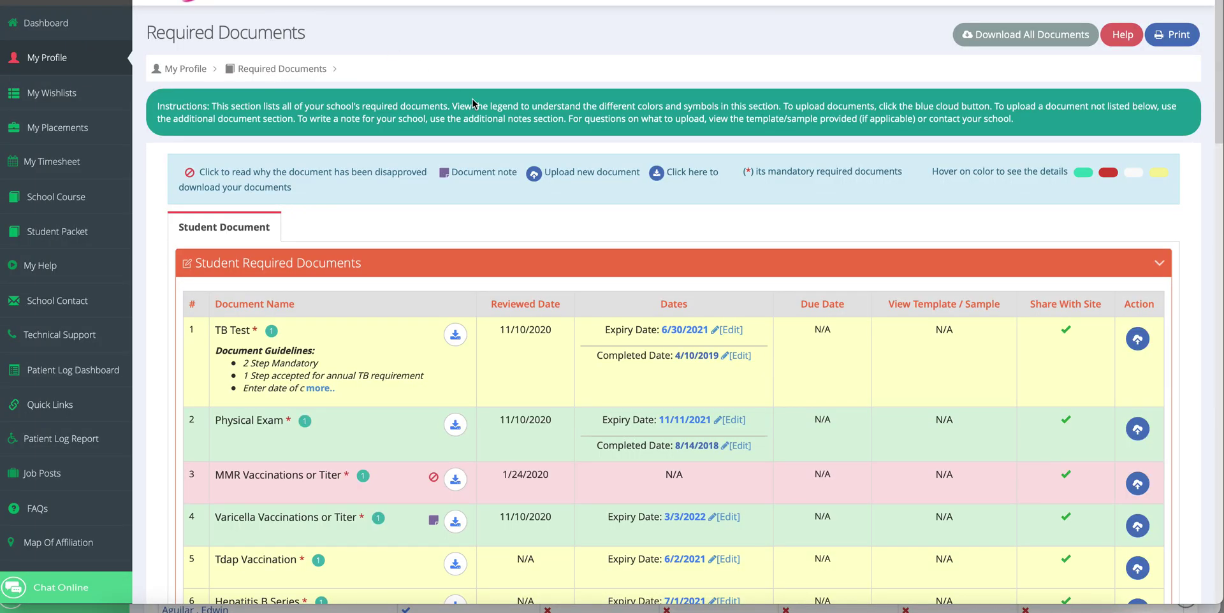
Review the Student Required Documents list, including review dates, expiry dates and color-coded statuses.
scroll(608, 178, "down", 2)
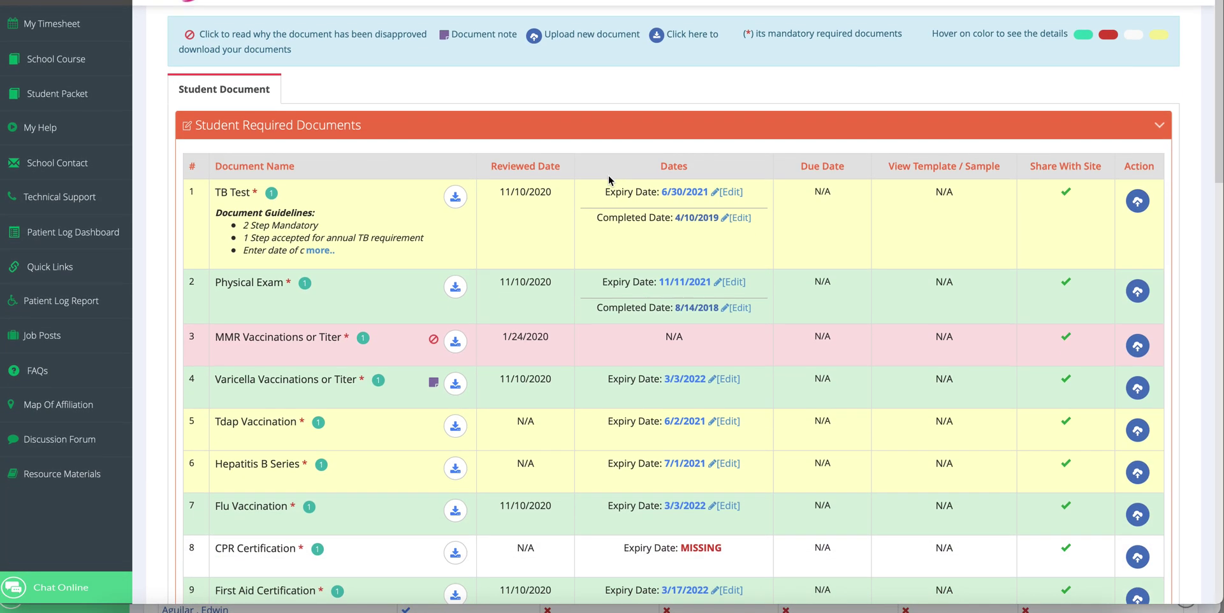
scroll(609, 181, "down", 1)
scroll(609, 180, "down", 1)
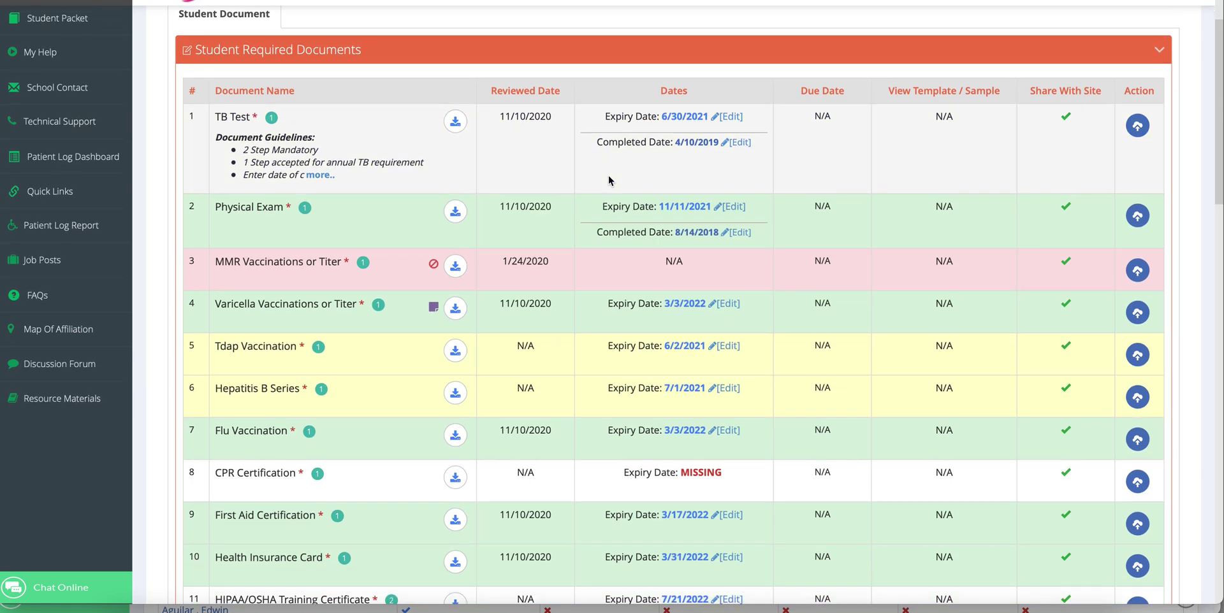
scroll(158, 227, "down", 2)
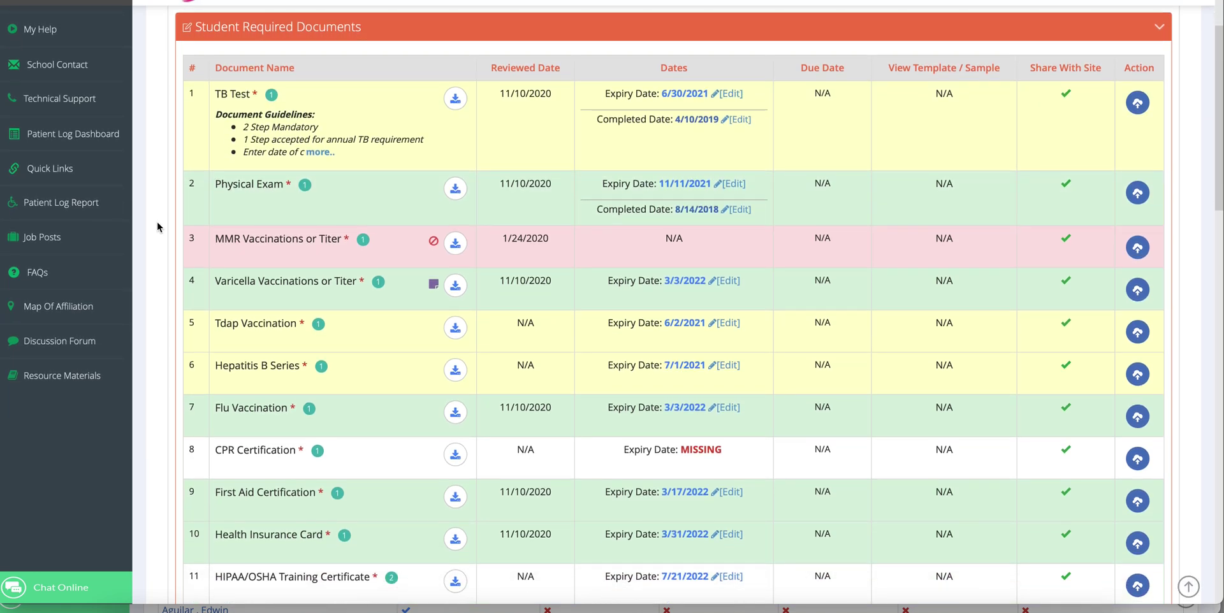
scroll(158, 226, "down", 2)
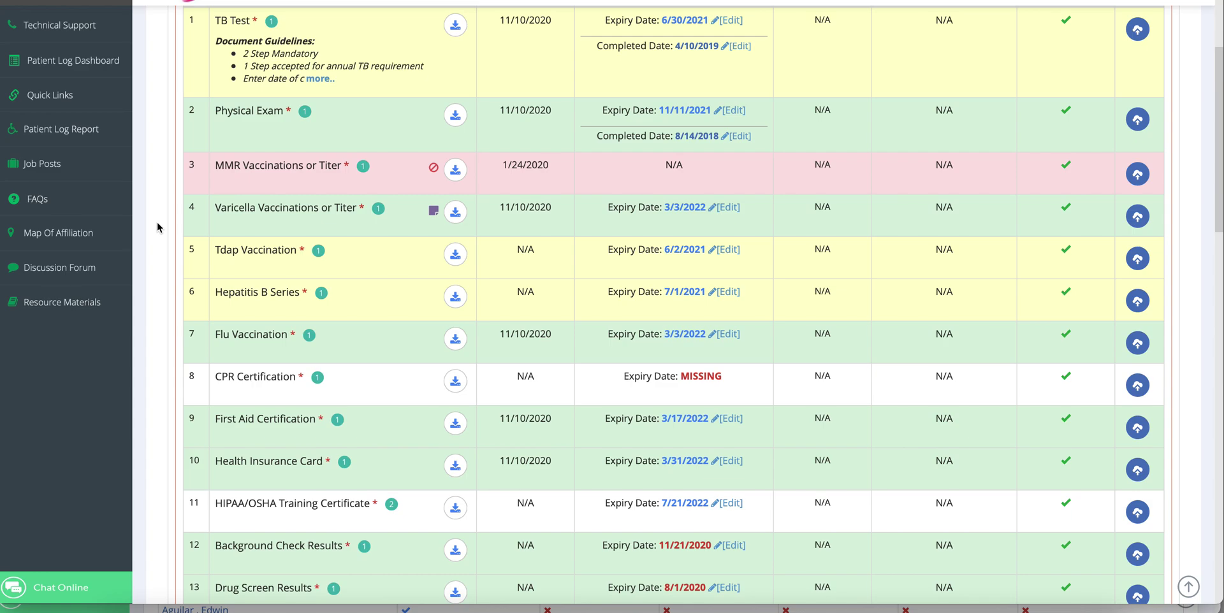
scroll(159, 227, "up", 4)
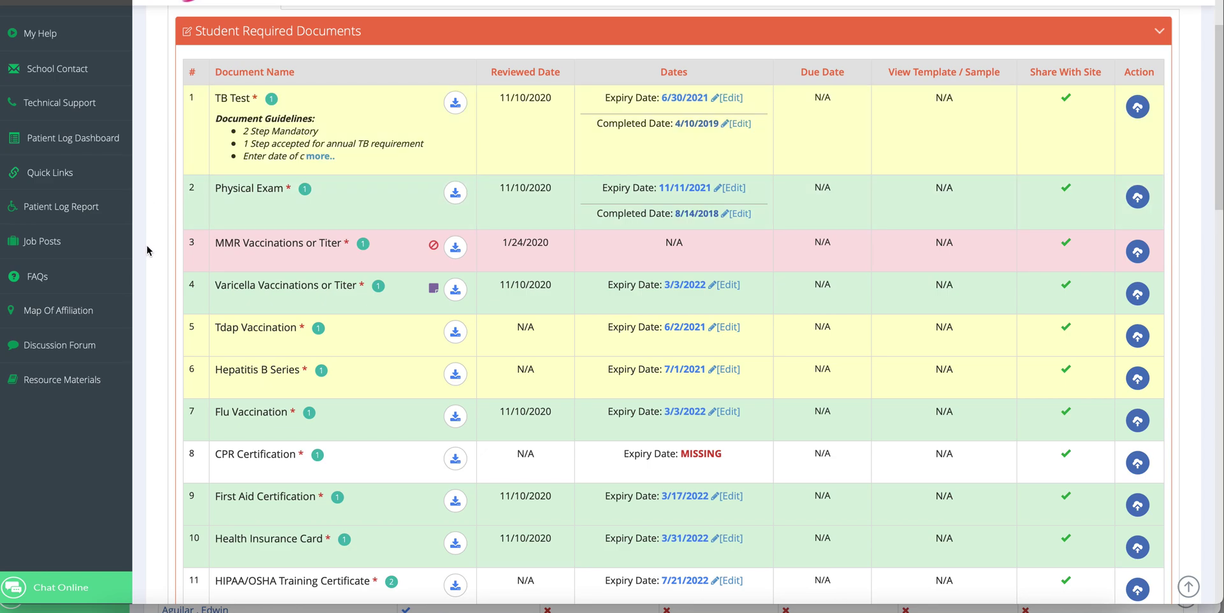
Check why the MMR Vaccinations or Titer document was disapproved, and look through the remaining required documents.
left_click(435, 245)
scroll(154, 212, "down", 3)
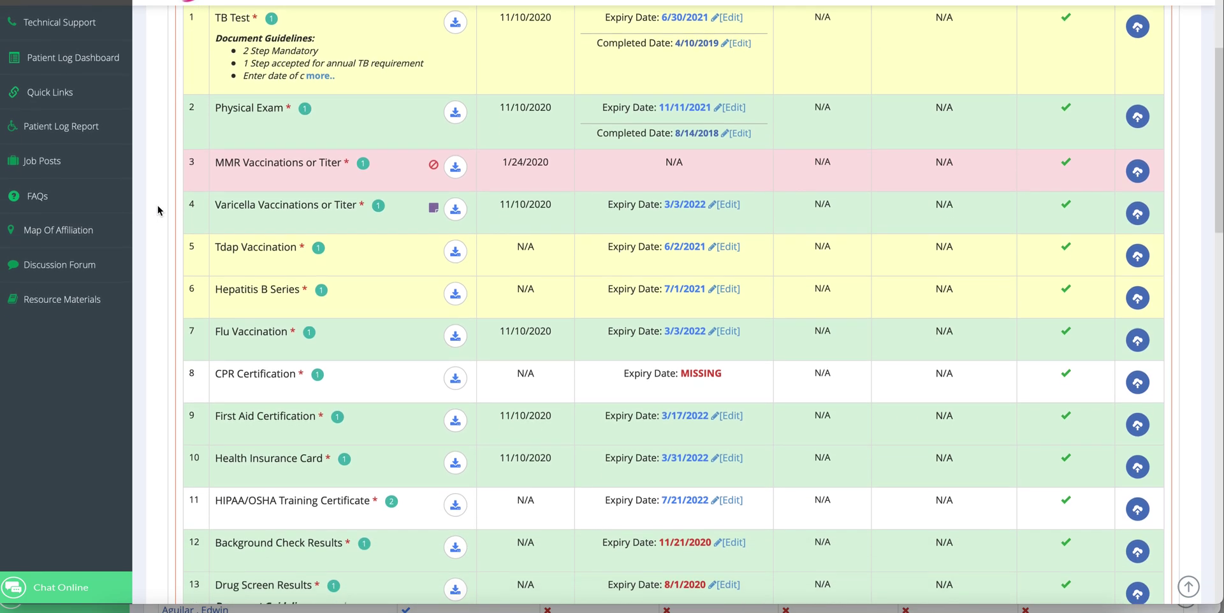
scroll(158, 210, "down", 2)
scroll(158, 211, "up", 3)
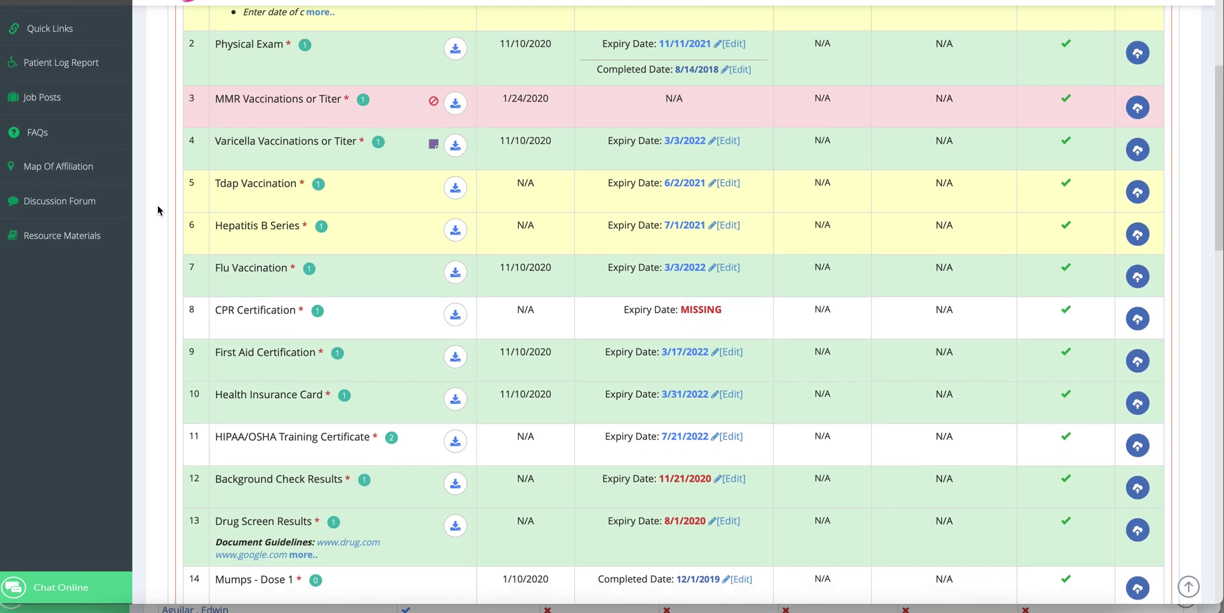
scroll(158, 210, "up", 3)
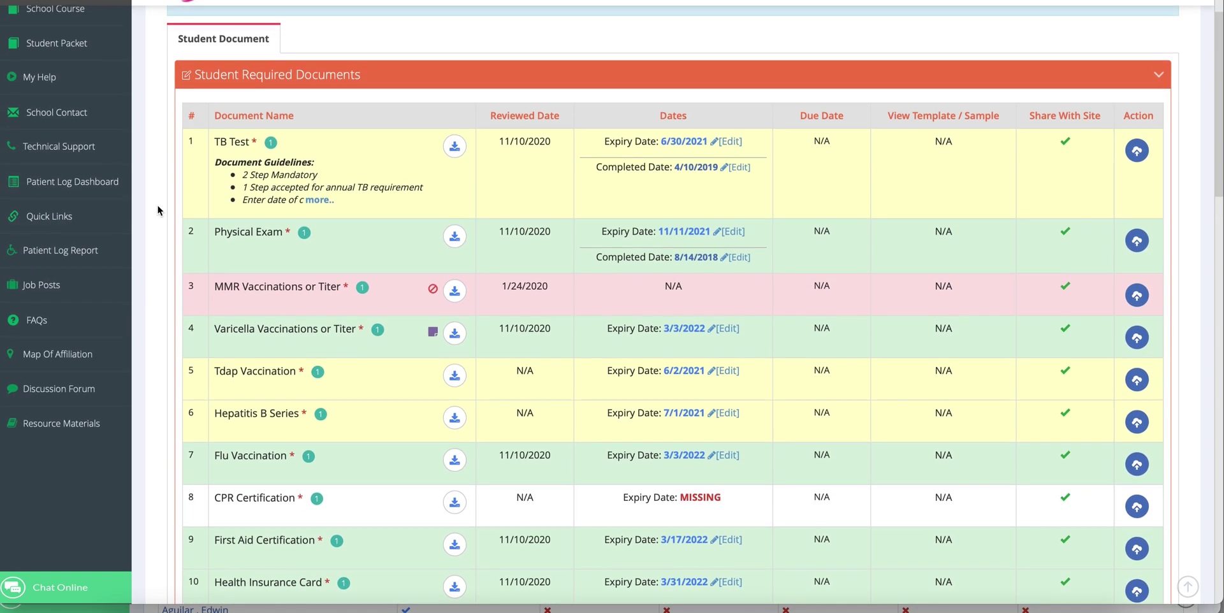
scroll(158, 210, "up", 1)
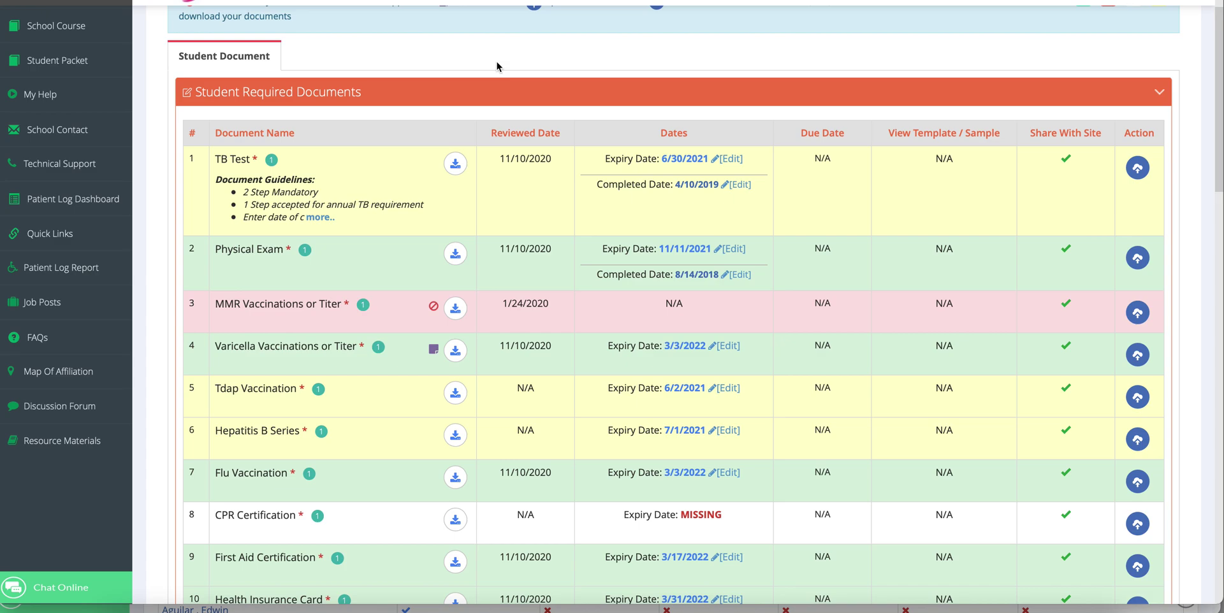
scroll(500, 67, "down", 4)
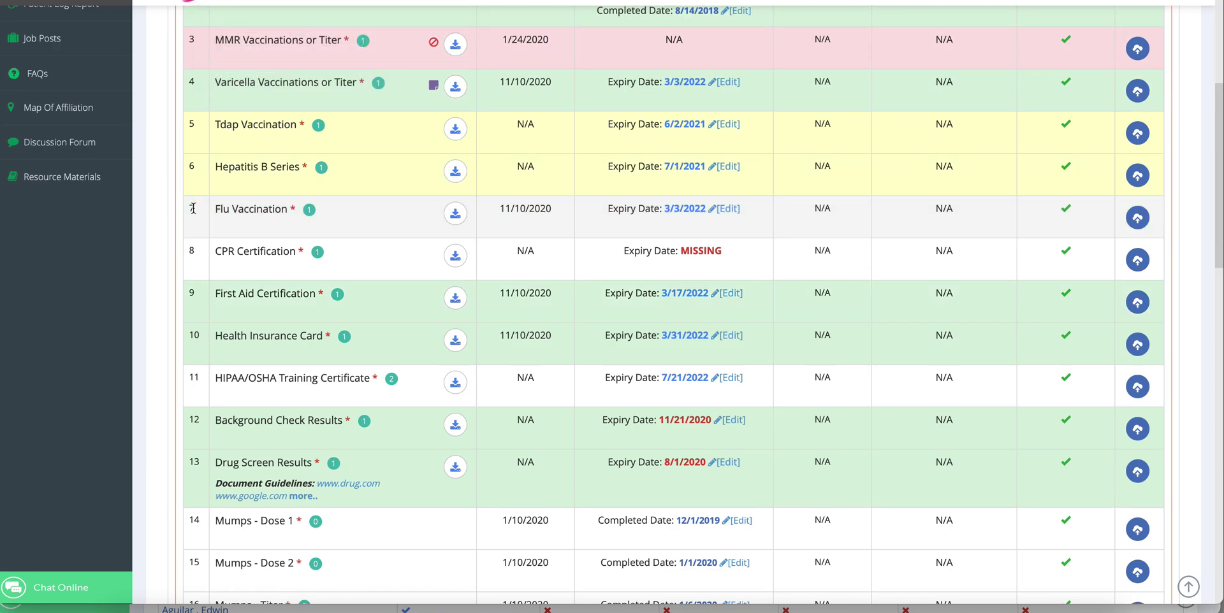
Switch to the faculty view, open the Slot Request email configuration, and review its template, recipient fields, message and attachment options.
left_click(457, 610)
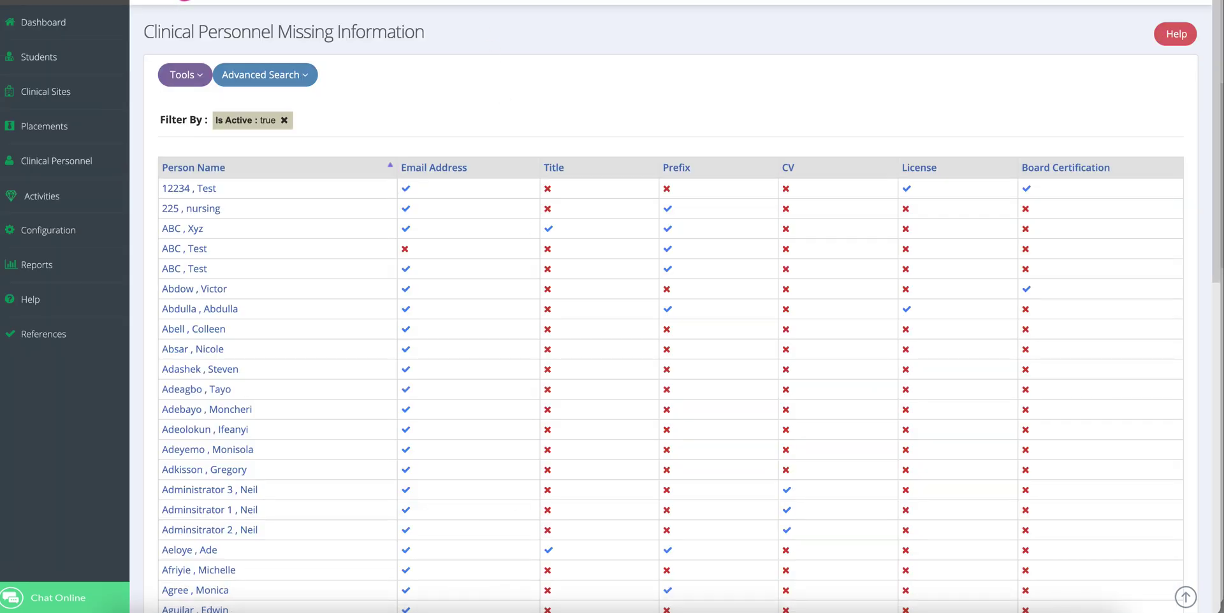
key("ctrl+Tab")
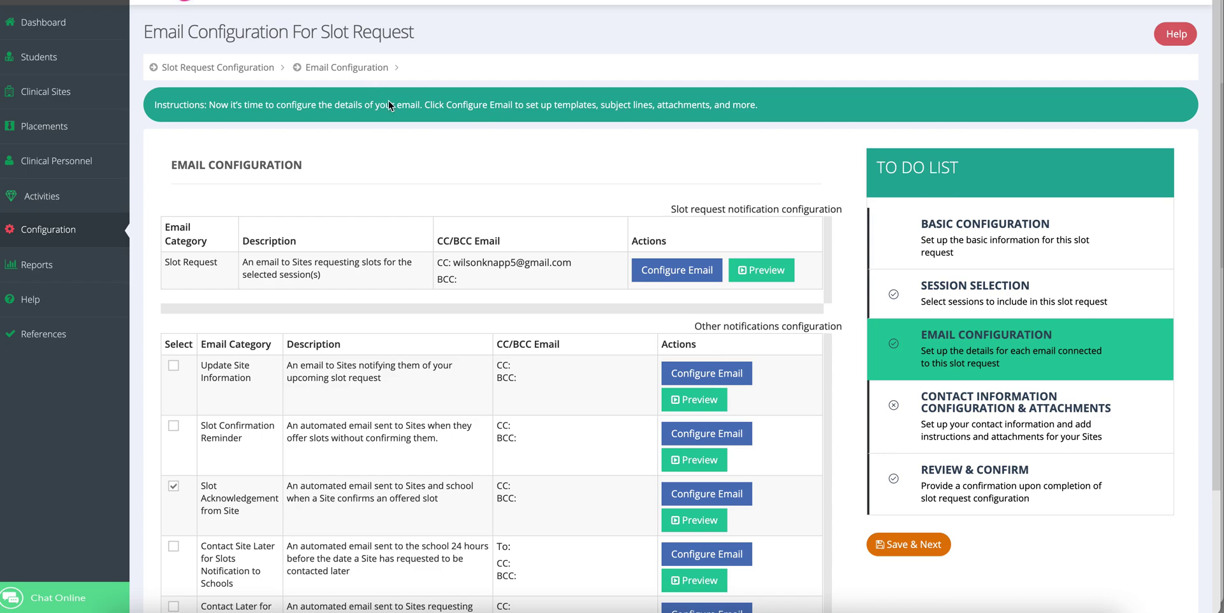
left_click(678, 271)
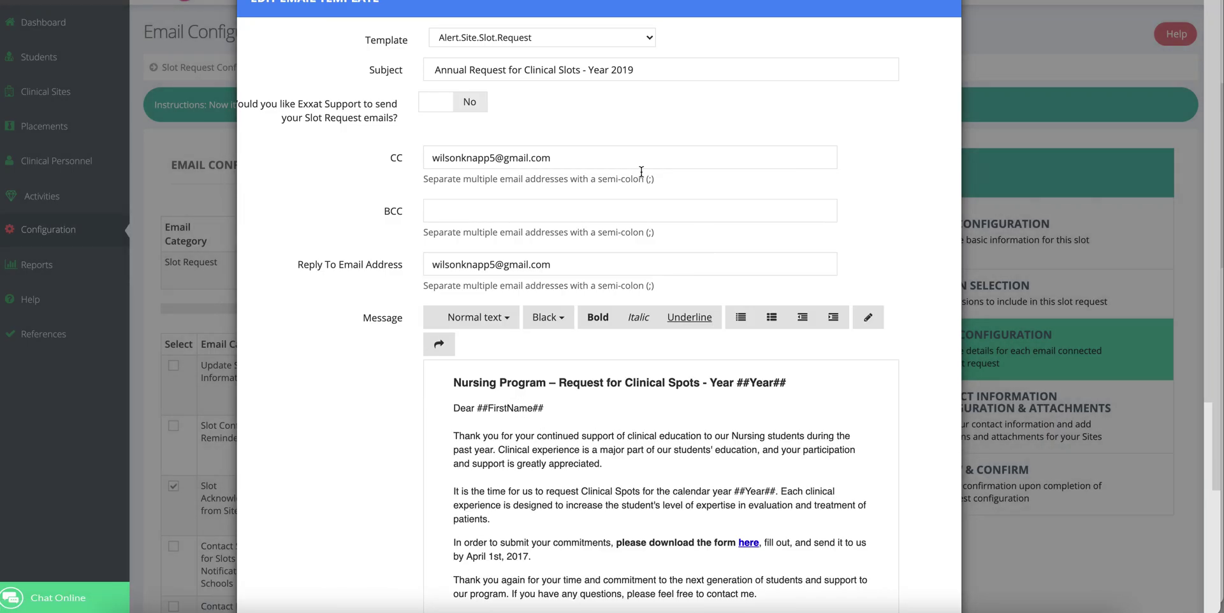
scroll(385, 141, "down", 2)
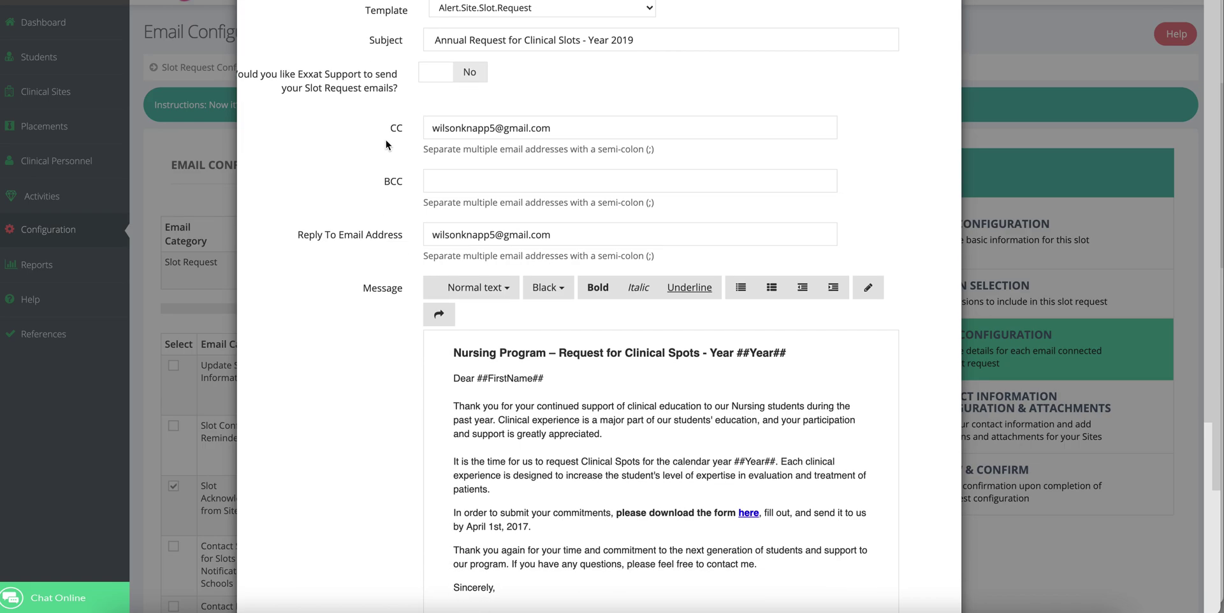
scroll(387, 145, "down", 4)
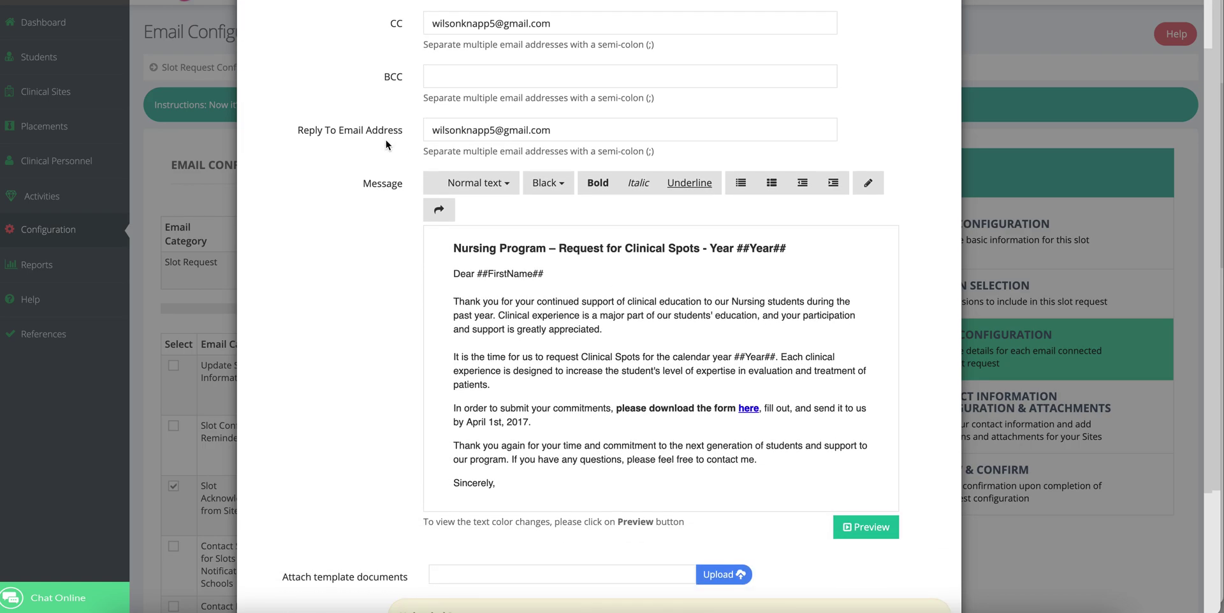
scroll(387, 145, "down", 2)
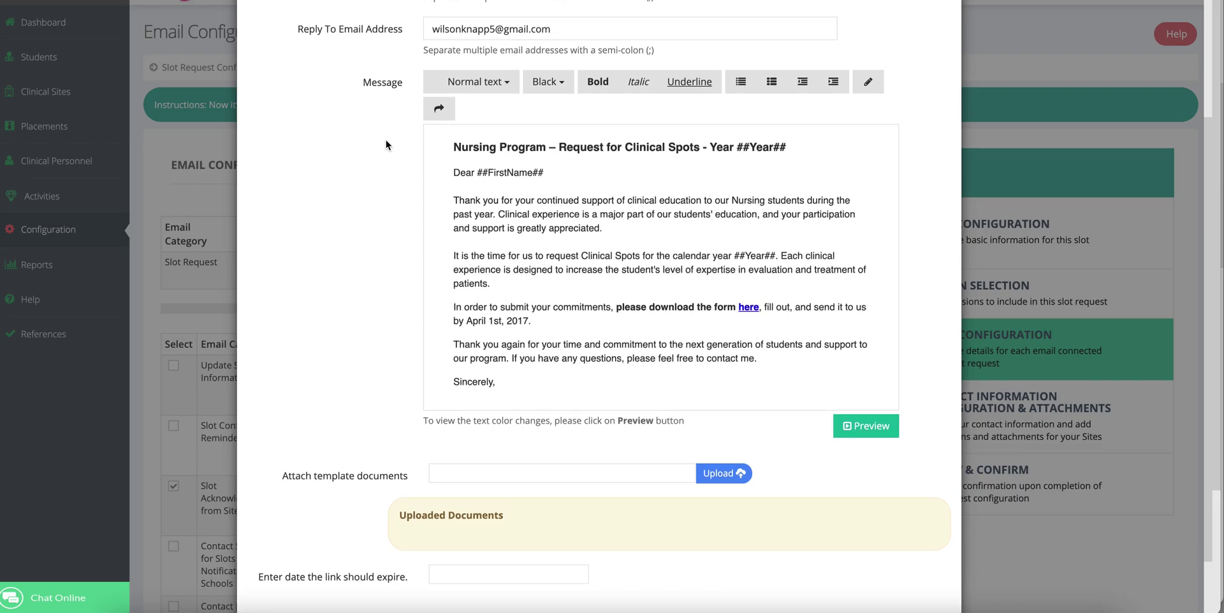
scroll(386, 142, "up", 3)
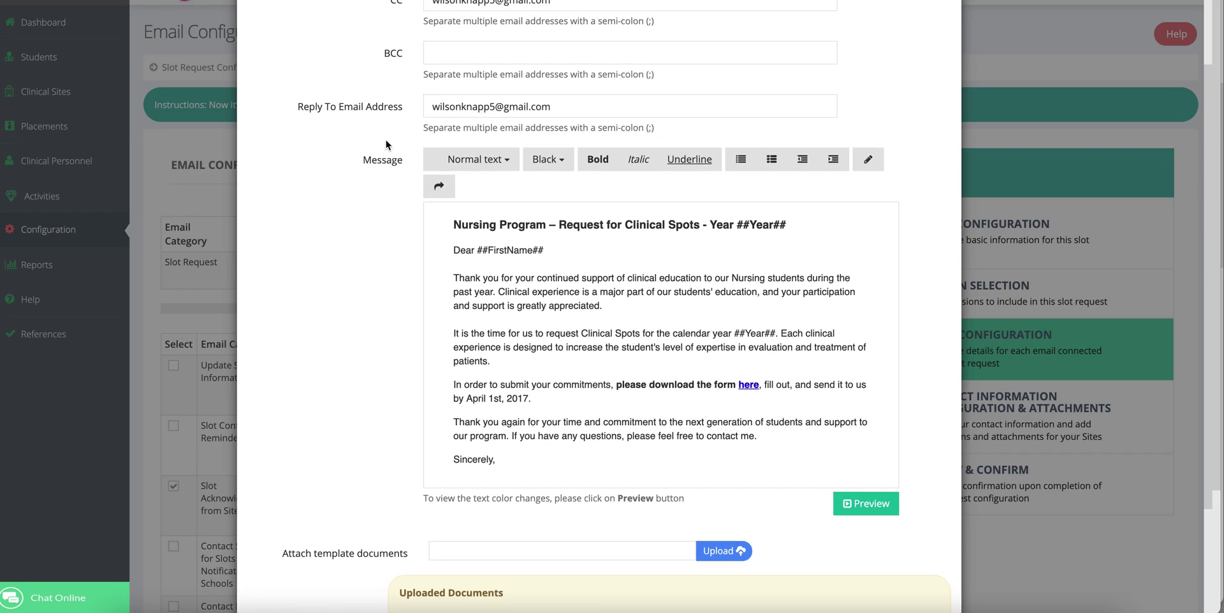
scroll(385, 139, "up", 3)
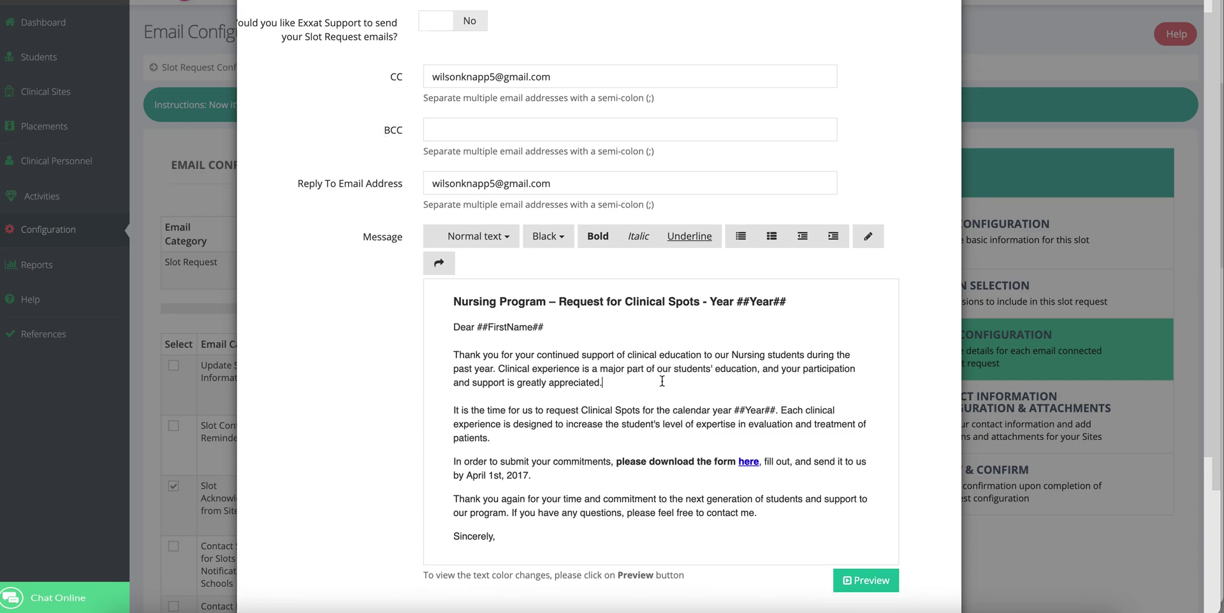
Replace the Reply To Email Address of the slot request email with a test e-mail address, and review the message.
scroll(663, 381, "down", 1)
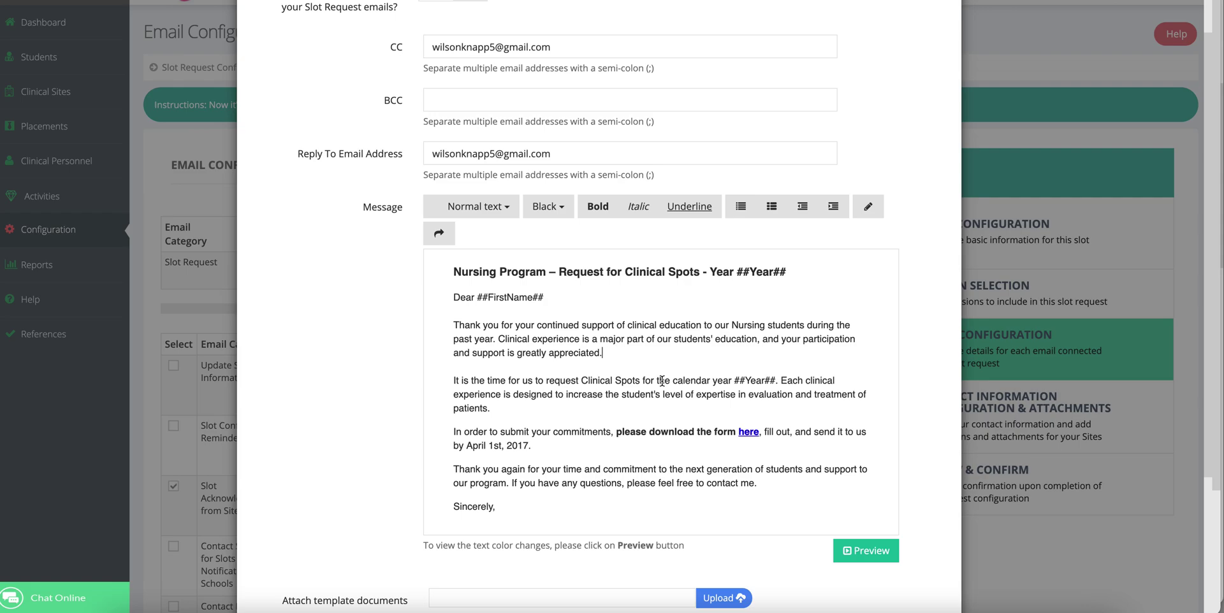
left_click_drag(609, 153, 435, 151)
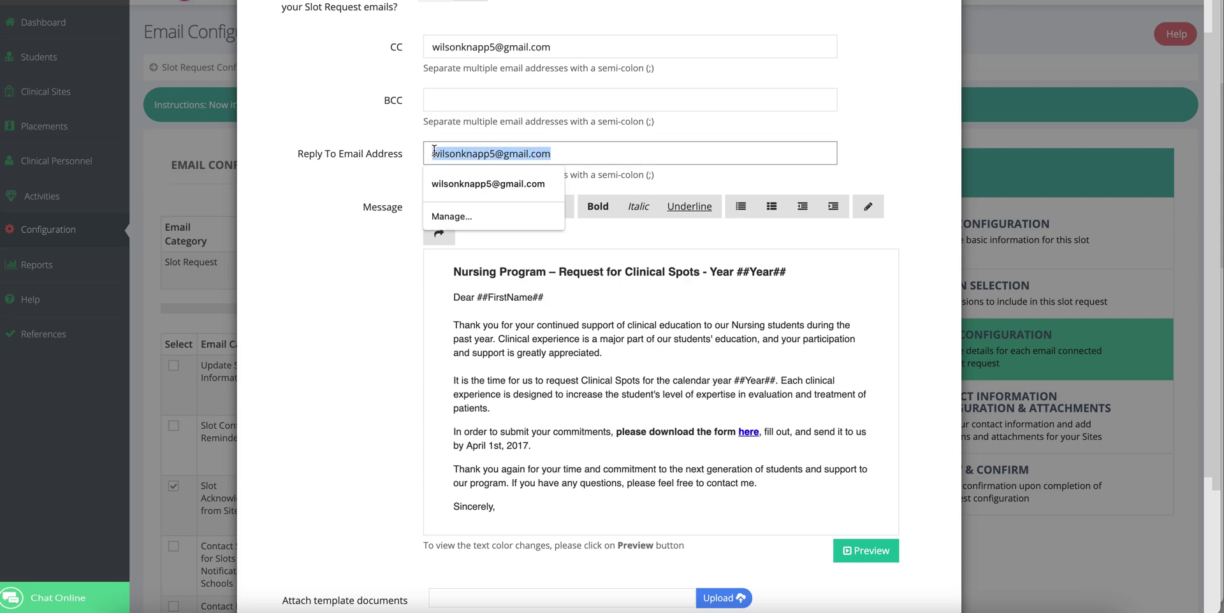
key("BackSpace")
type("Test")
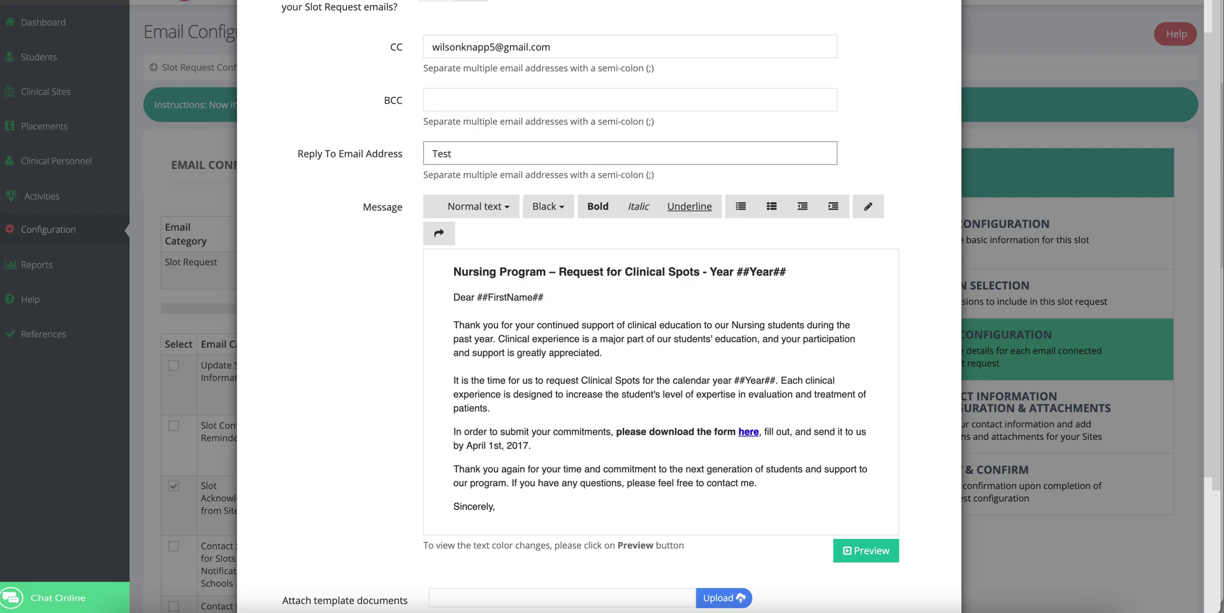
type("@Test.com")
scroll(825, 156, "down", 1)
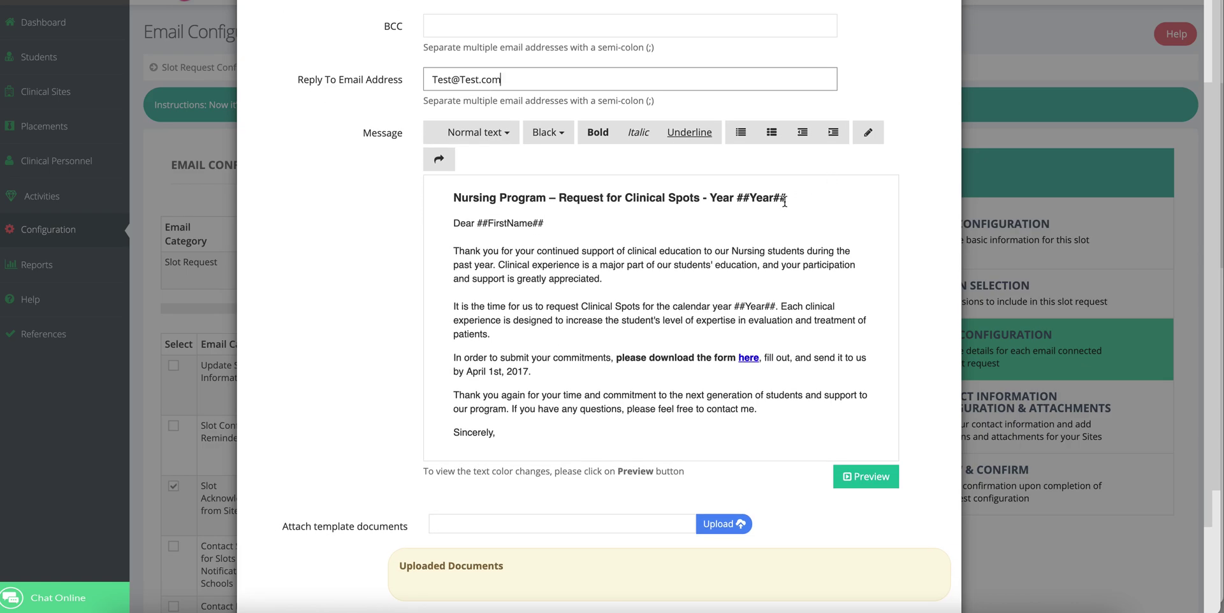
scroll(790, 199, "down", 1)
scroll(782, 203, "up", 1)
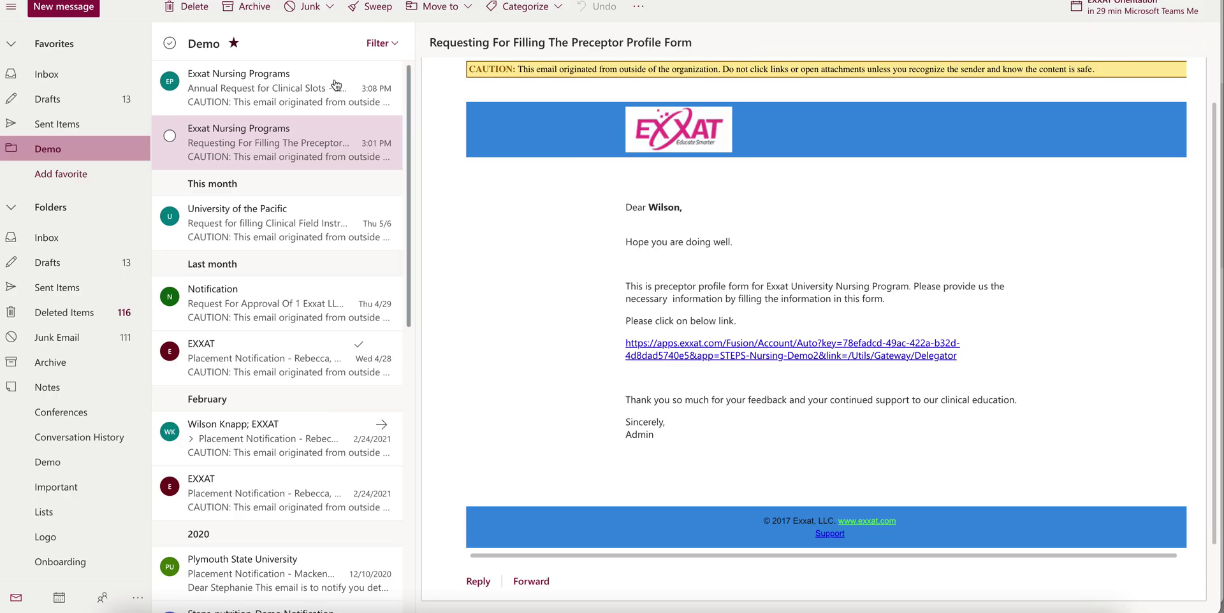
Open the Annual Request for Clinical Slots email, and examine the setting-wise slots offered for Clinical Education 1 in Analyze Slot Request.
left_click(242, 96)
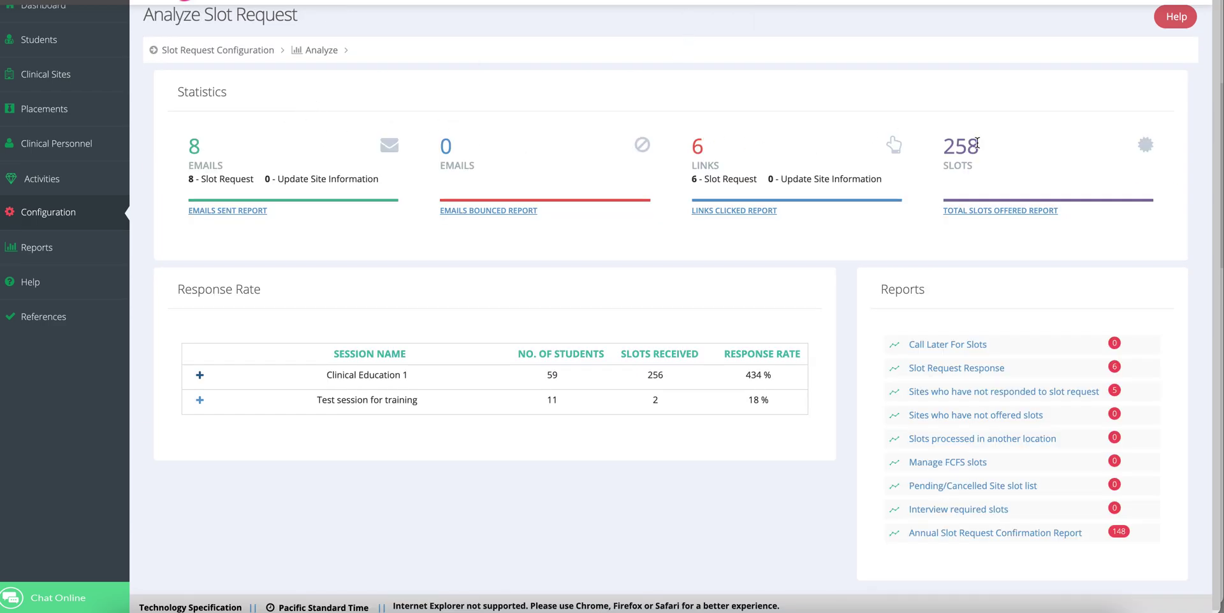
left_click(200, 377)
scroll(269, 290, "down", 3)
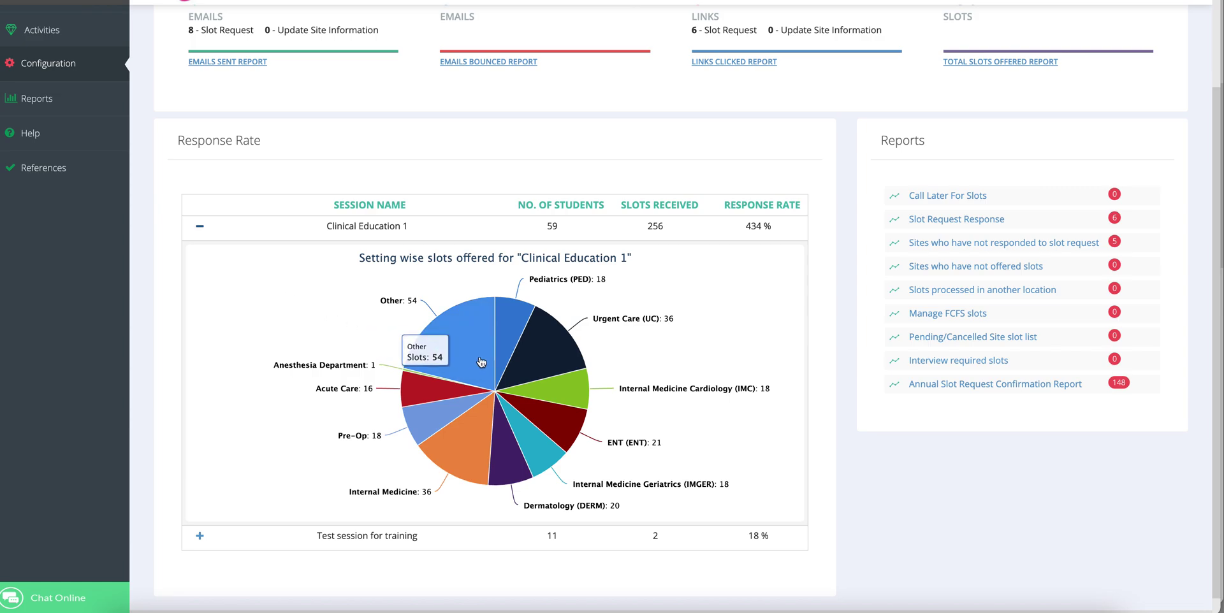
mouse_move(465, 327)
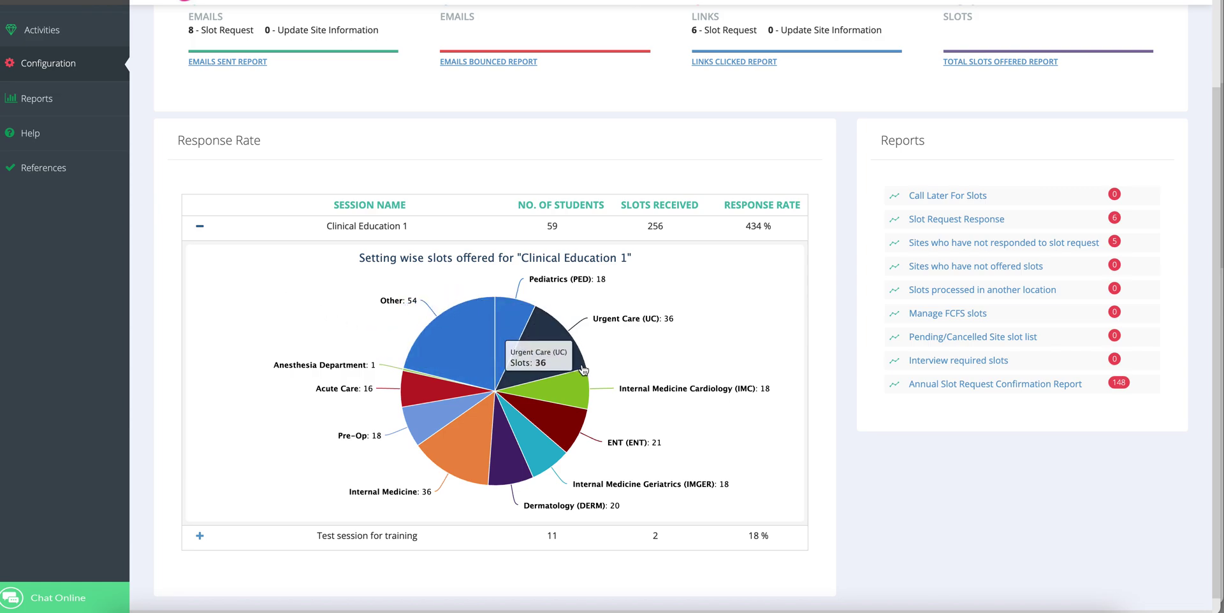
mouse_move(508, 418)
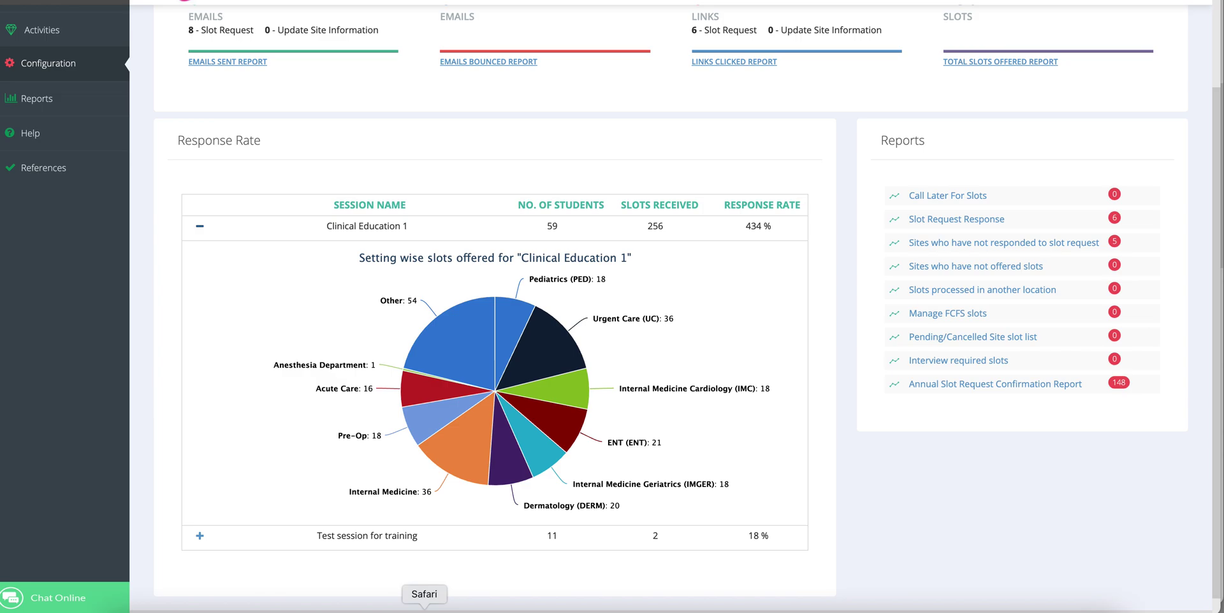
Switch to the student view in Safari and review the Core Site Setting Wishlist's setting limits and available sites.
left_click(424, 611)
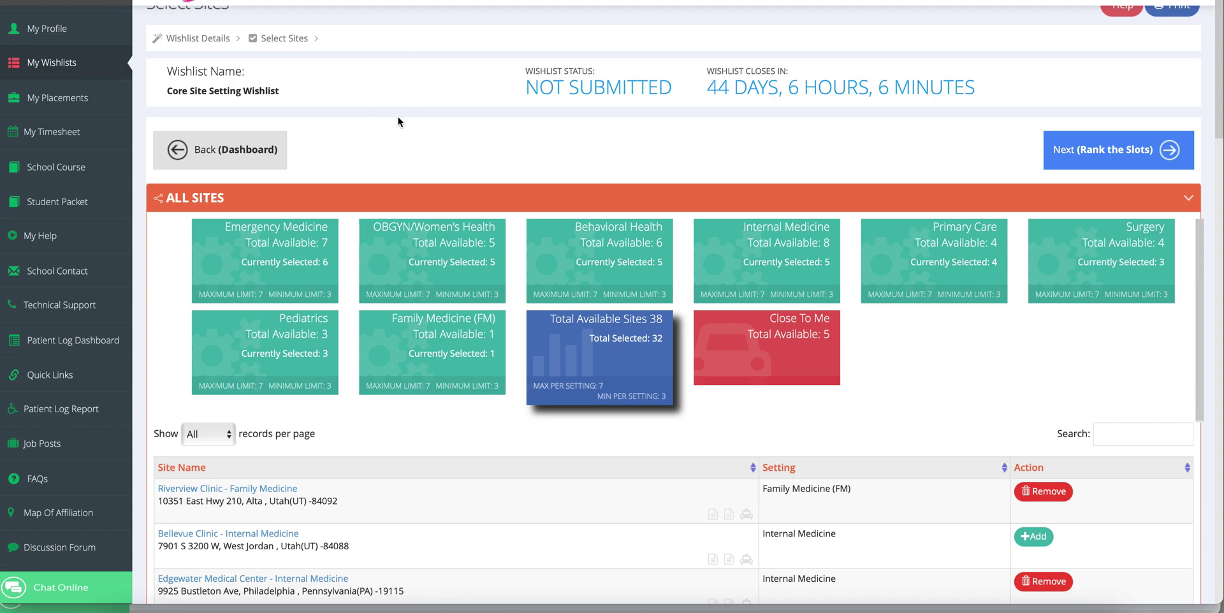
scroll(398, 121, "down", 1)
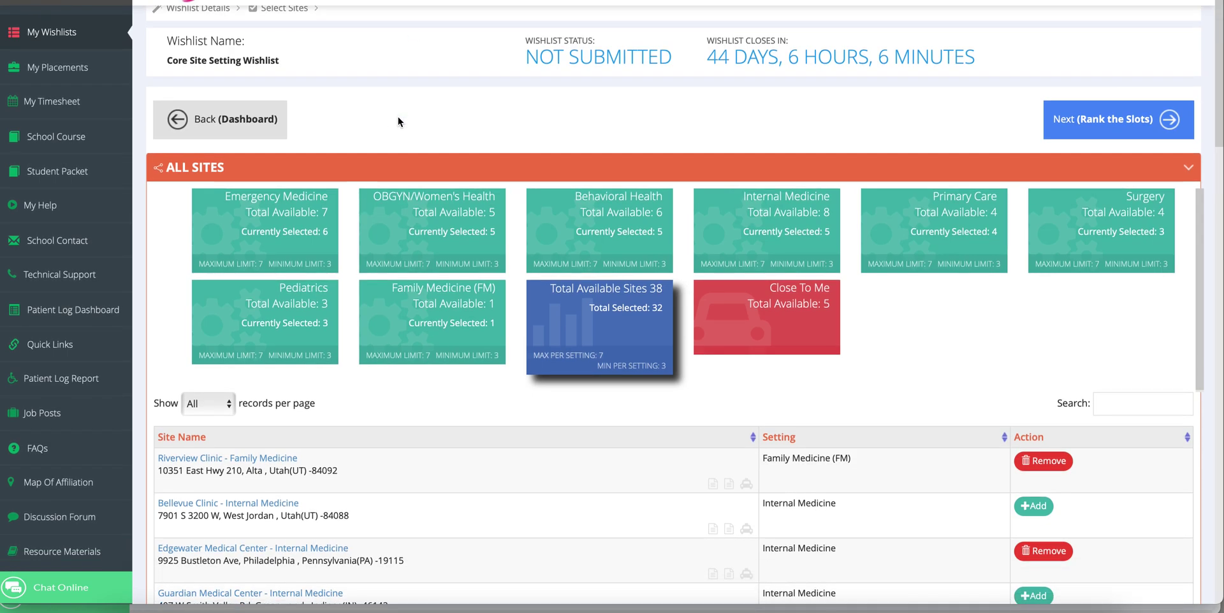
scroll(408, 112, "down", 3)
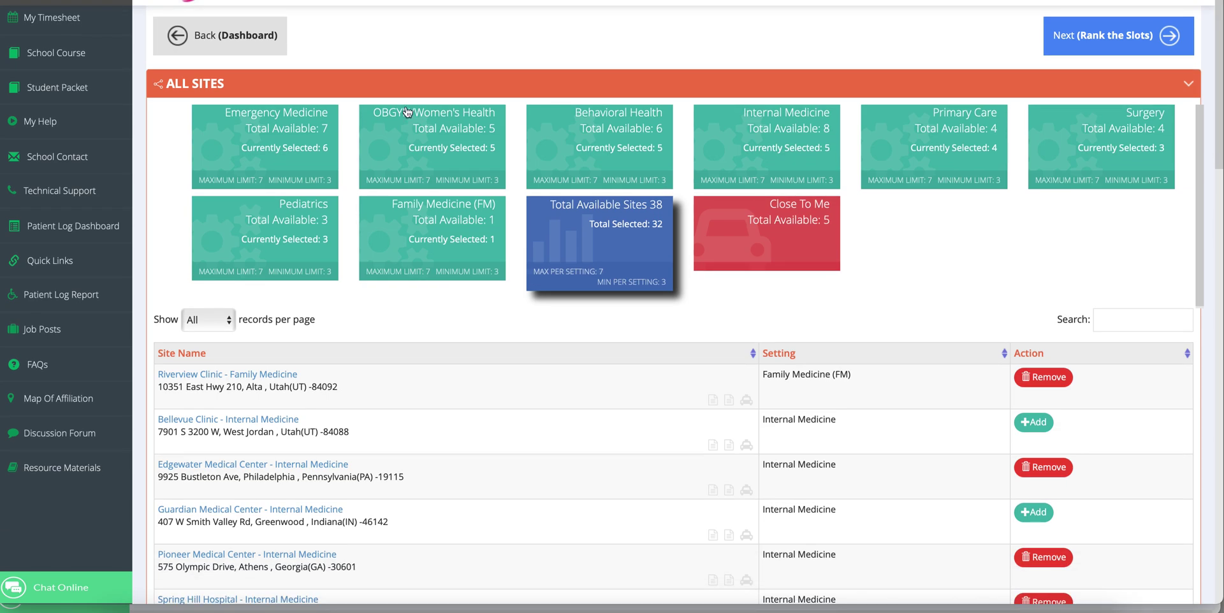
scroll(714, 369, "down", 5)
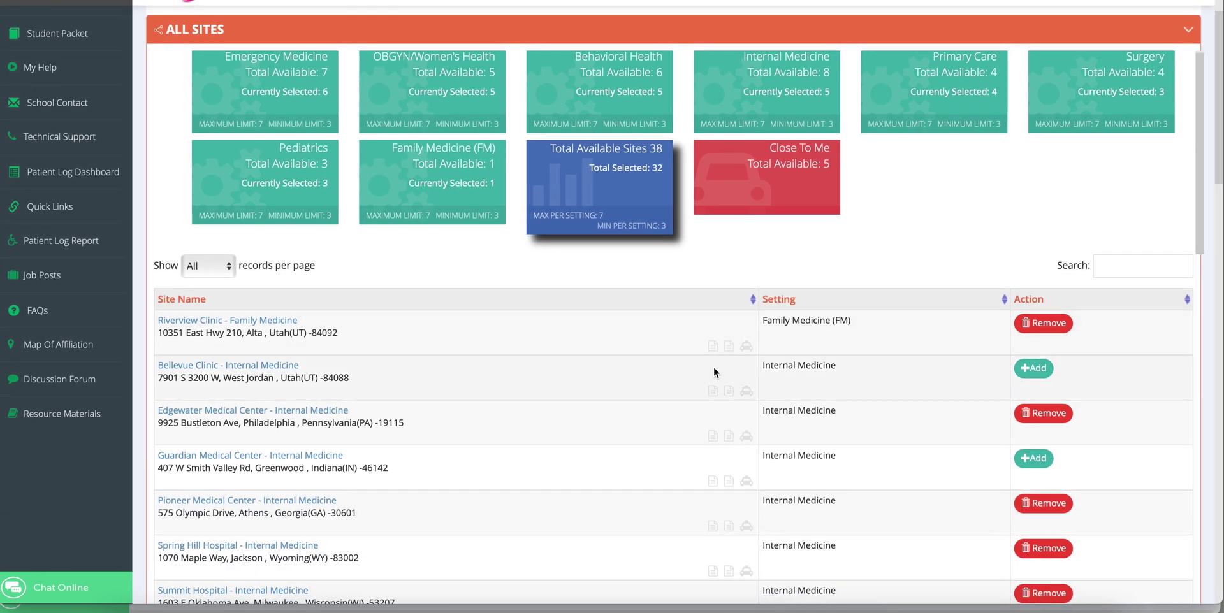
scroll(714, 366, "down", 3)
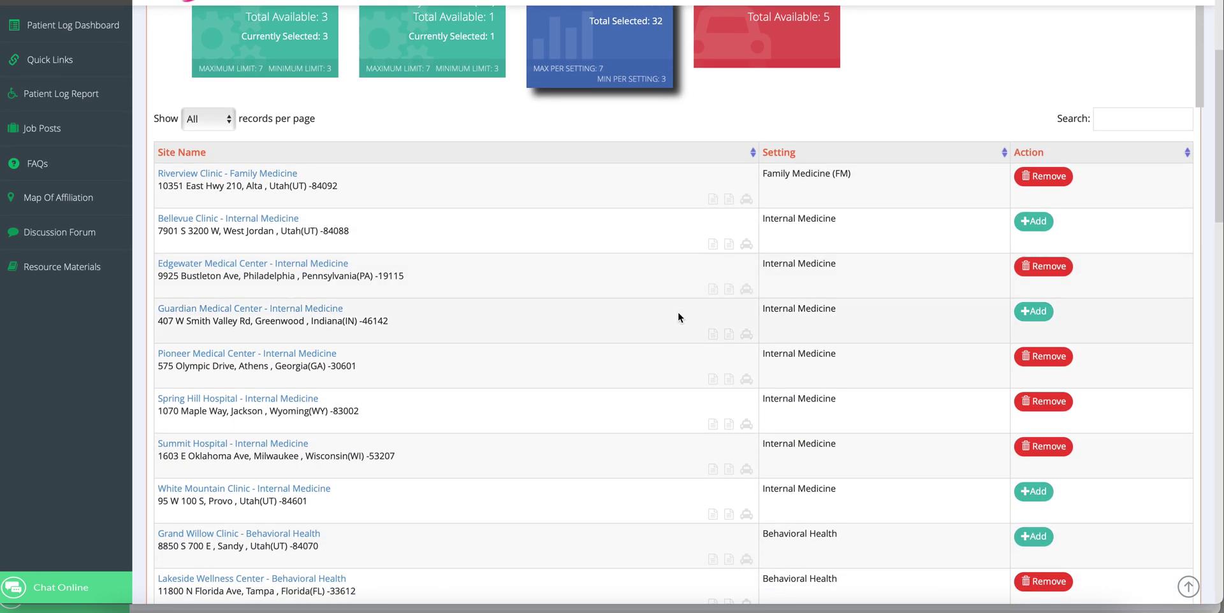
scroll(621, 184, "down", 2)
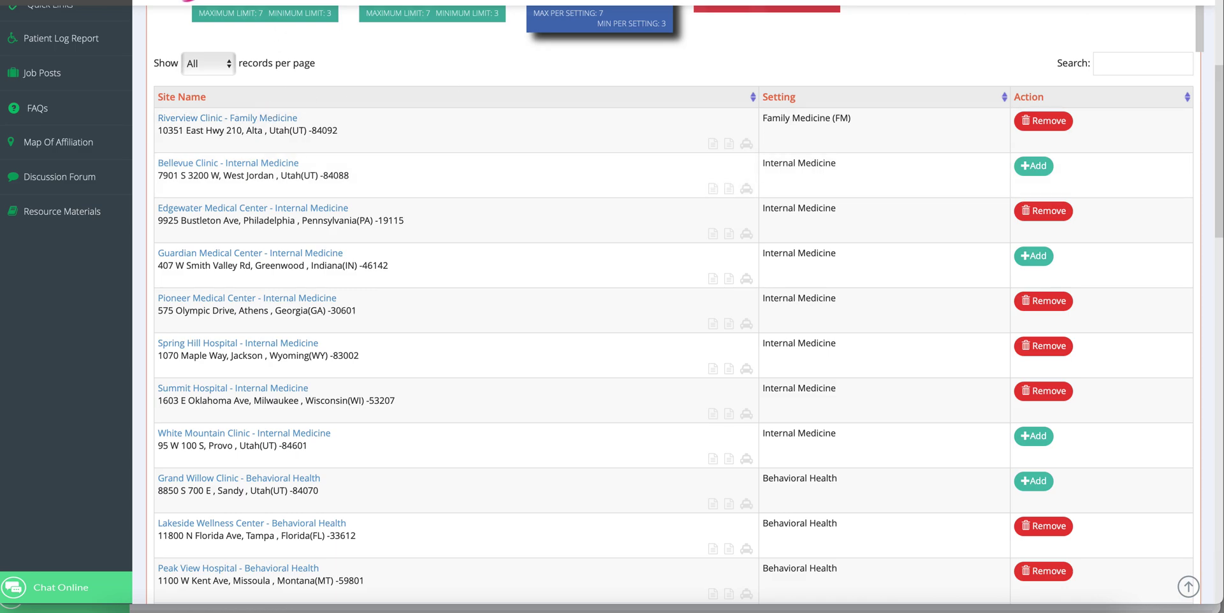
Review the Site Overview of Riverview Clinic - Family Medicine, including its site information, distance map, student notes and documents.
scroll(441, 155, "down", 2)
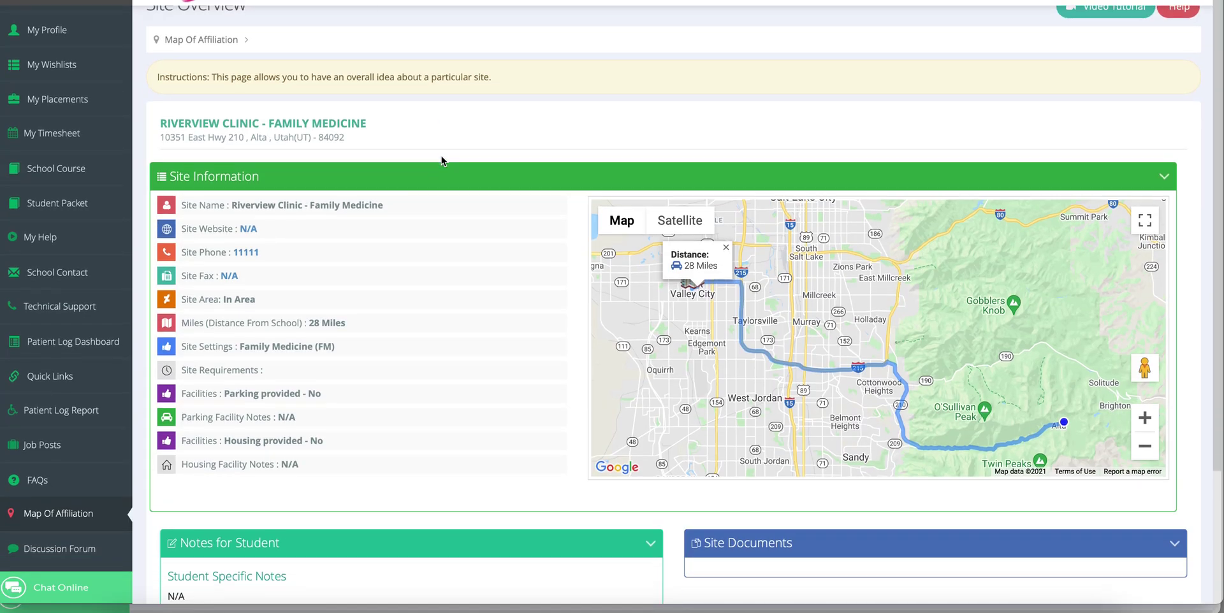
scroll(442, 156, "down", 1)
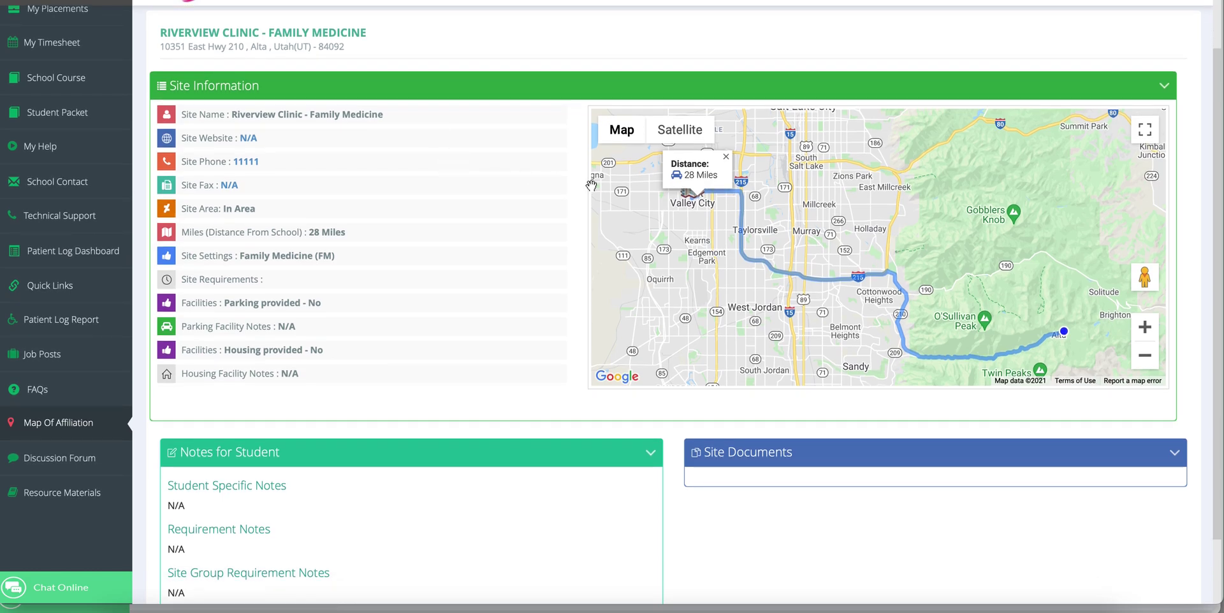
scroll(518, 166, "down", 2)
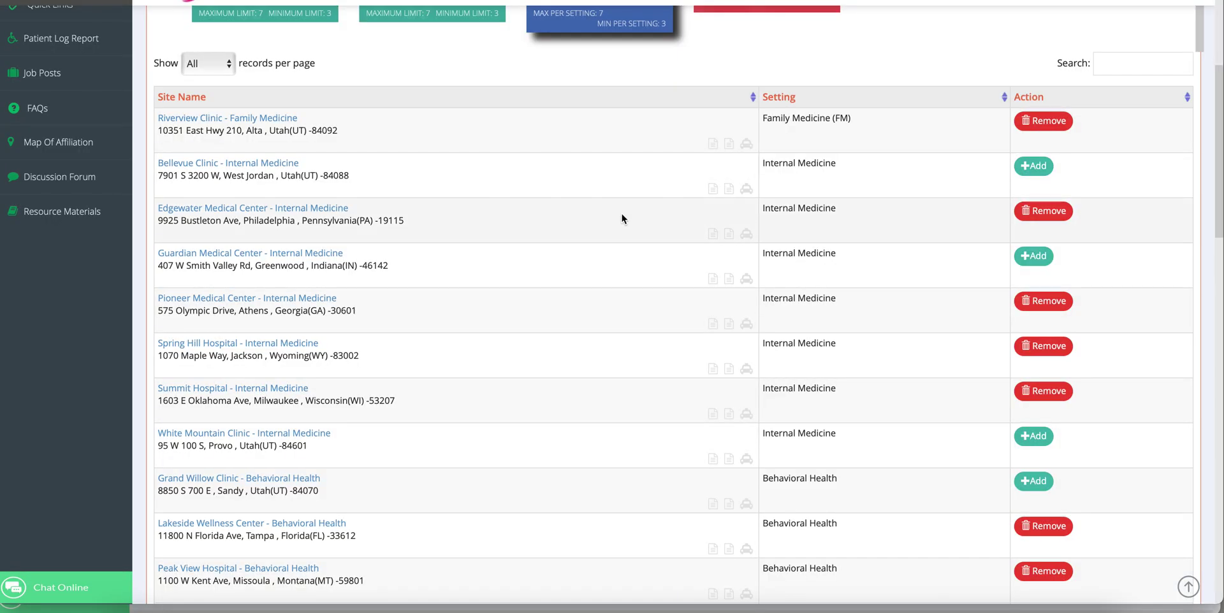
Look through the remaining wishlist sites and review how the selected sites are ranked by setting on Rank Sites/Settings.
scroll(621, 213, "down", 7)
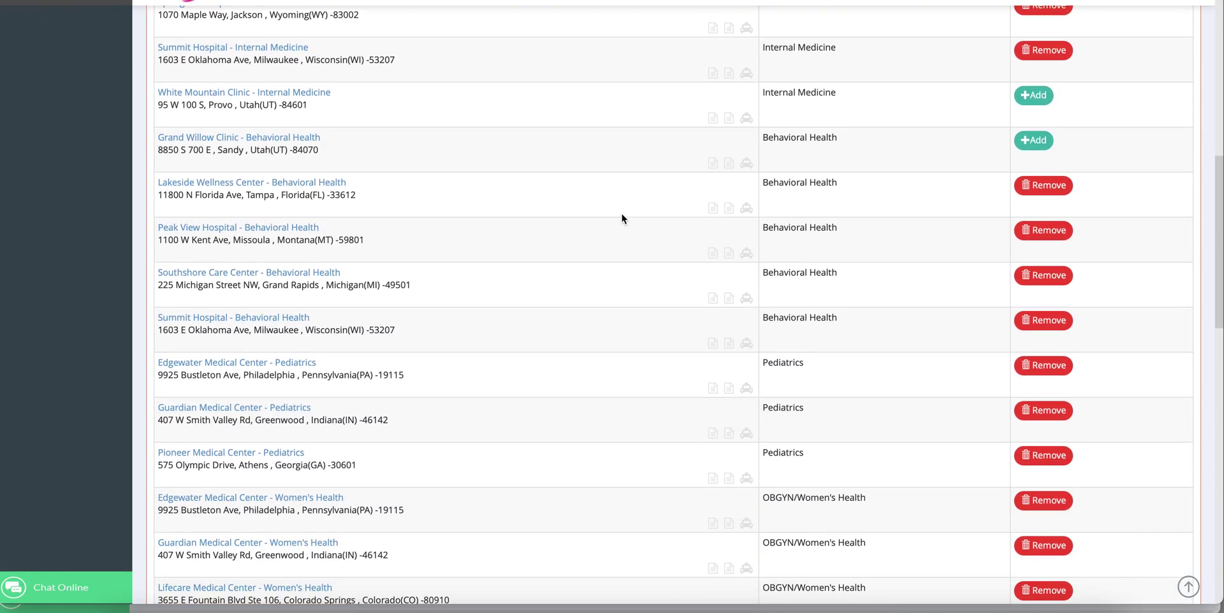
scroll(477, 201, "down", 7)
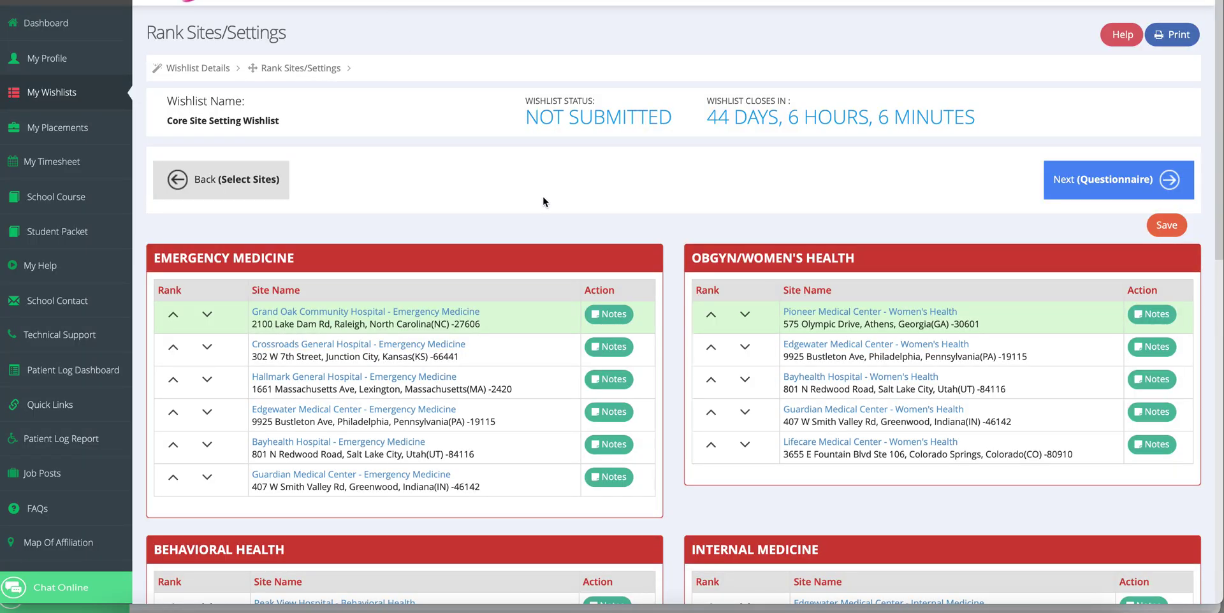
scroll(544, 202, "down", 1)
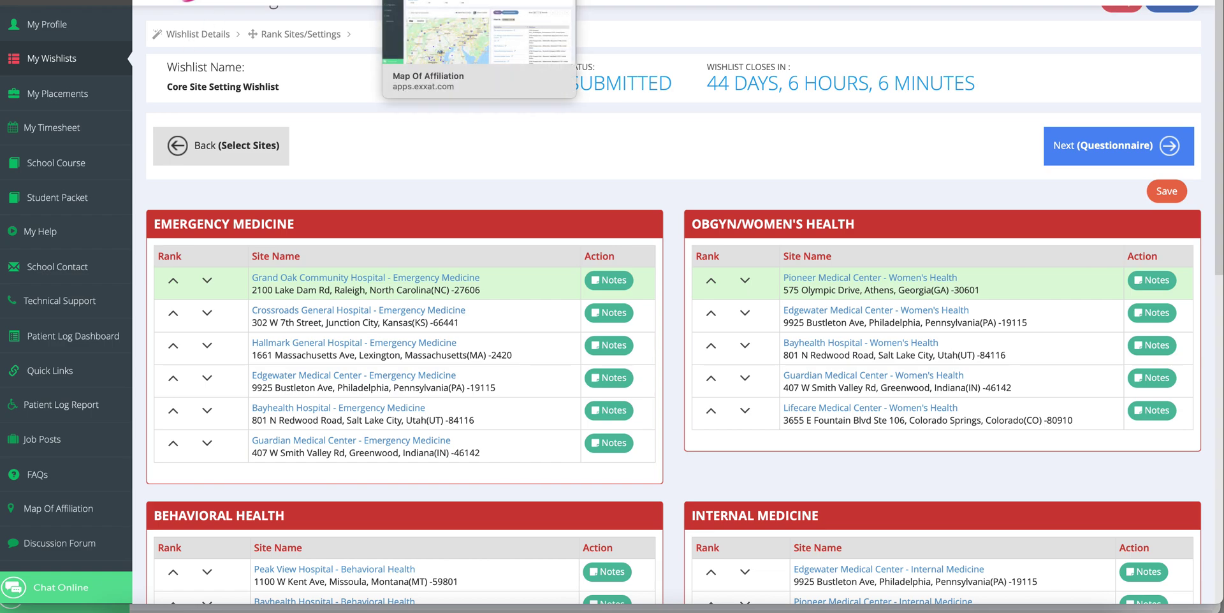
Open the Map Of Affiliation and review its search filters, site map and list of clinical sites.
left_click(499, 3)
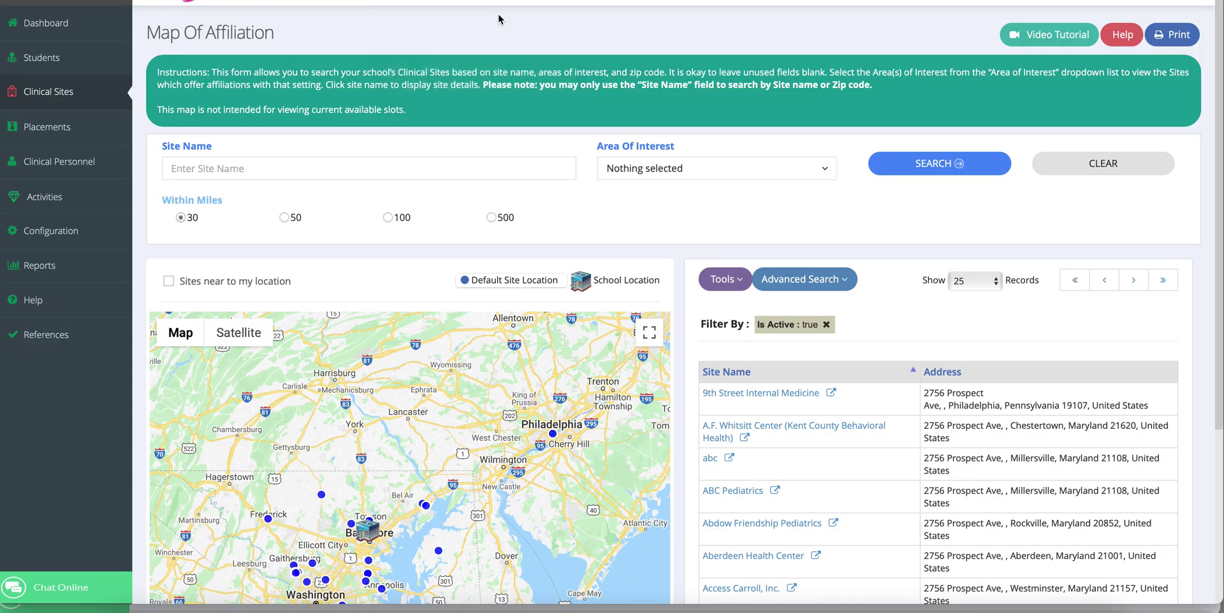
scroll(513, 61, "down", 1)
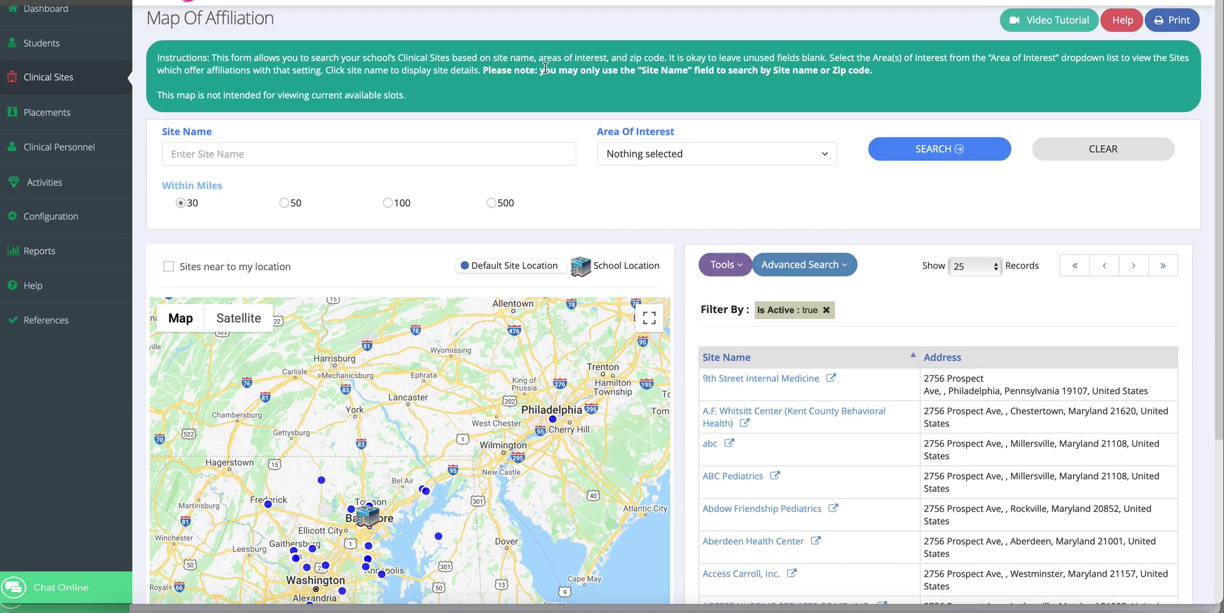
scroll(546, 68, "down", 4)
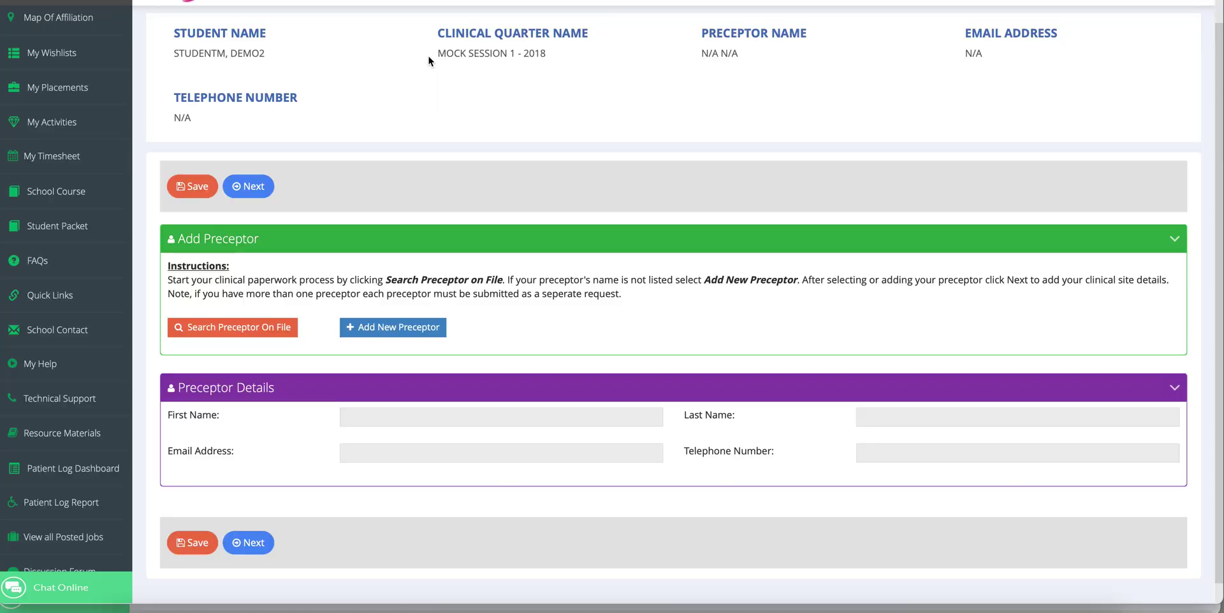
Search the preceptors on file by last name for "test" from the student's Add Preceptor form.
left_click(252, 327)
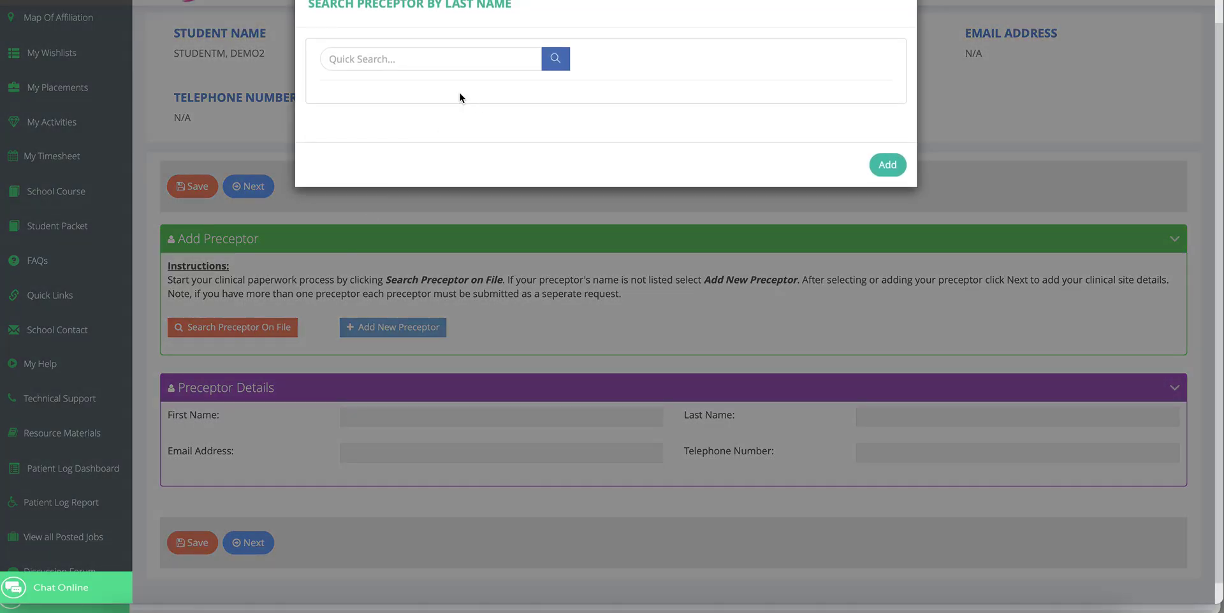
left_click(438, 64)
type("test")
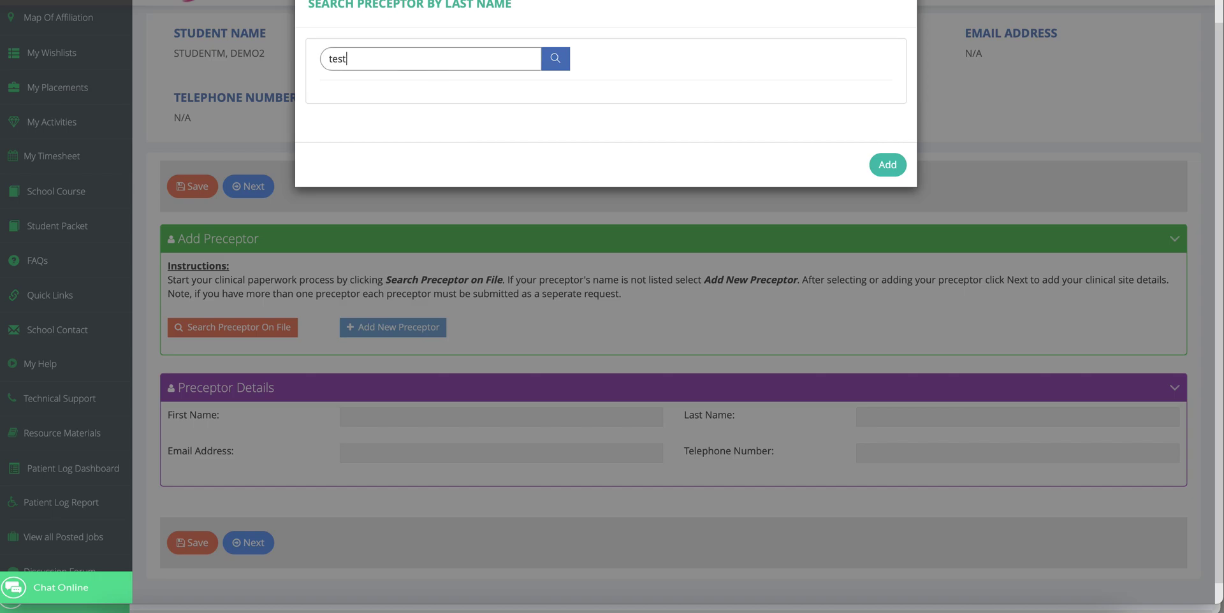
key("Return")
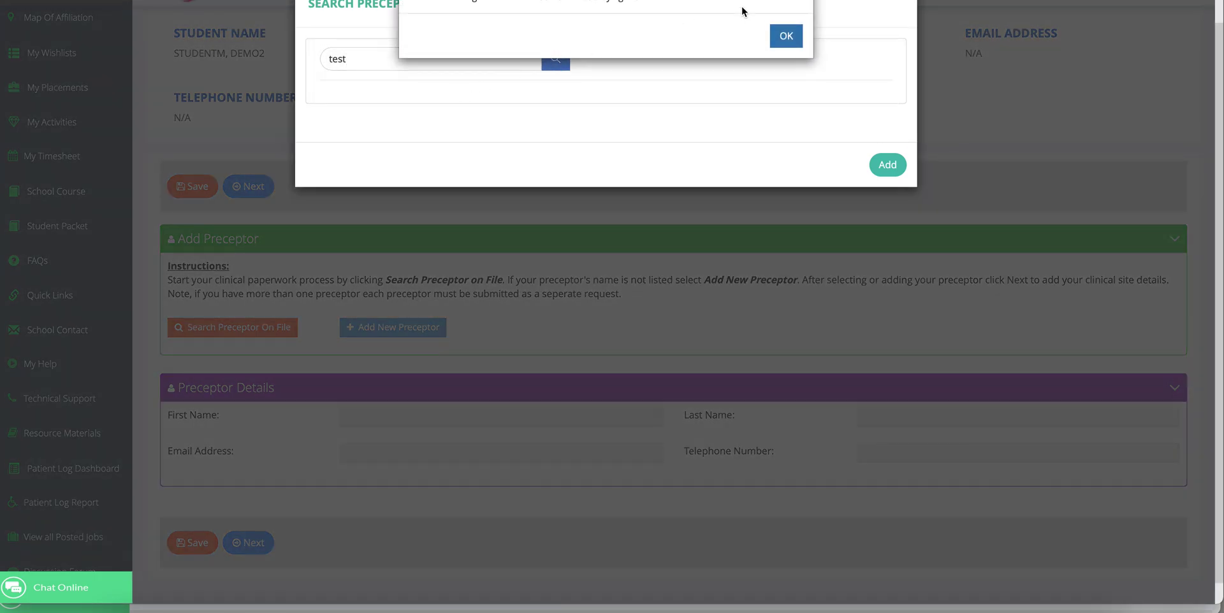
Close the search for preceptors on file and look at the Add New Preceptor form.
left_click(785, 35)
left_click(904, 5)
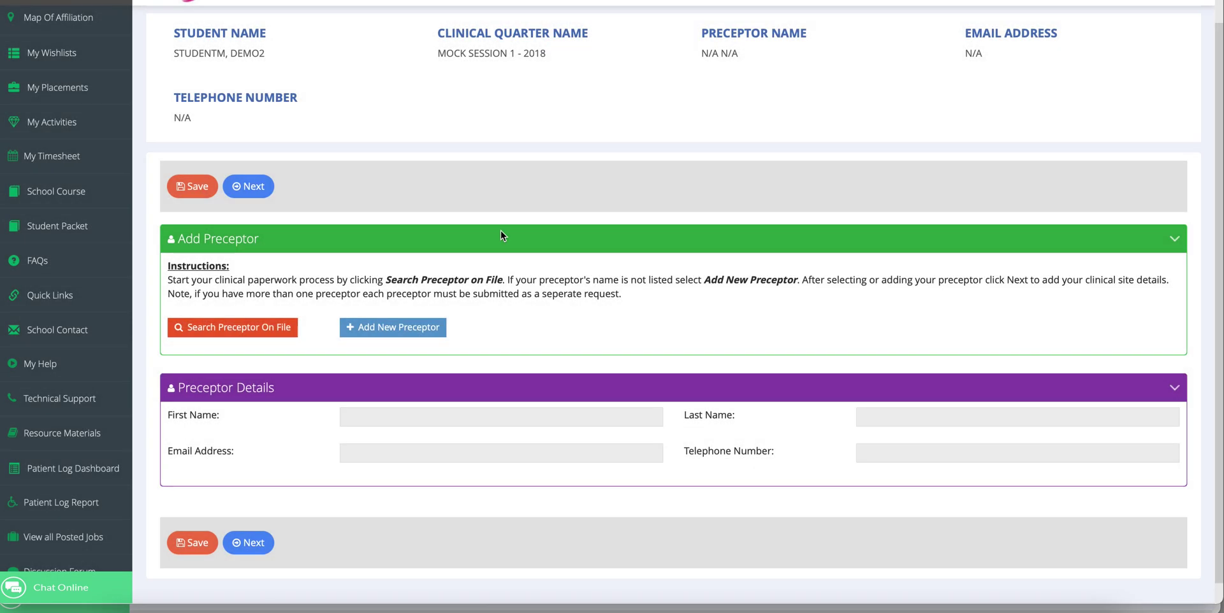
left_click(386, 329)
left_click(903, 11)
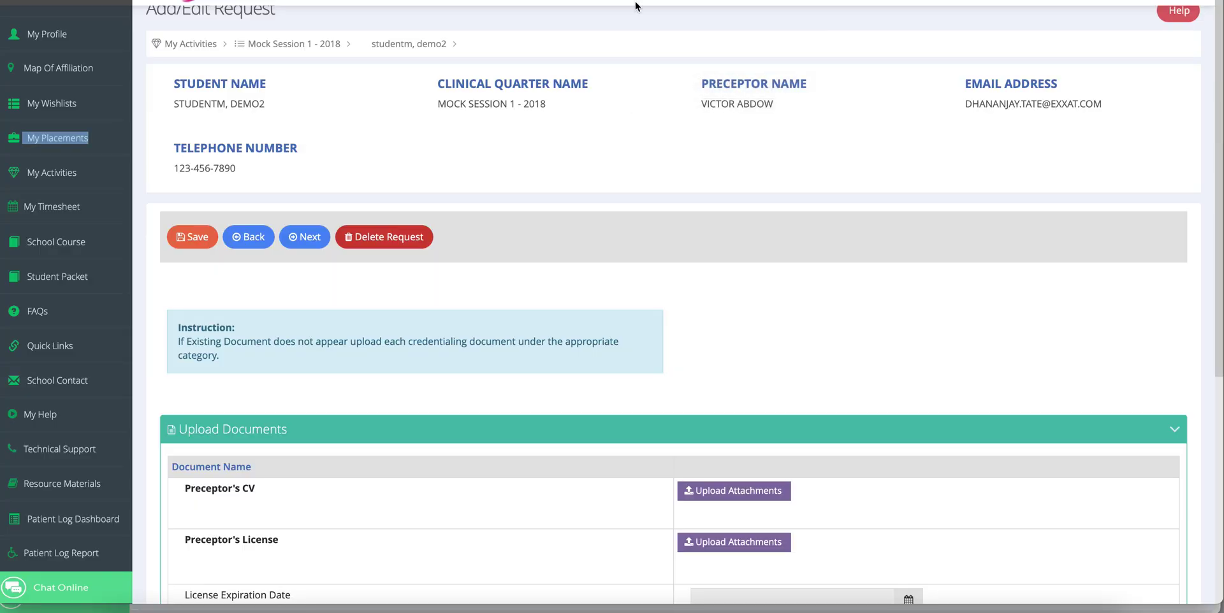
Review the preceptor documents and expiration dates requested under Upload Documents in the student's preceptor request.
scroll(517, 186, "down", 4)
scroll(551, 191, "down", 2)
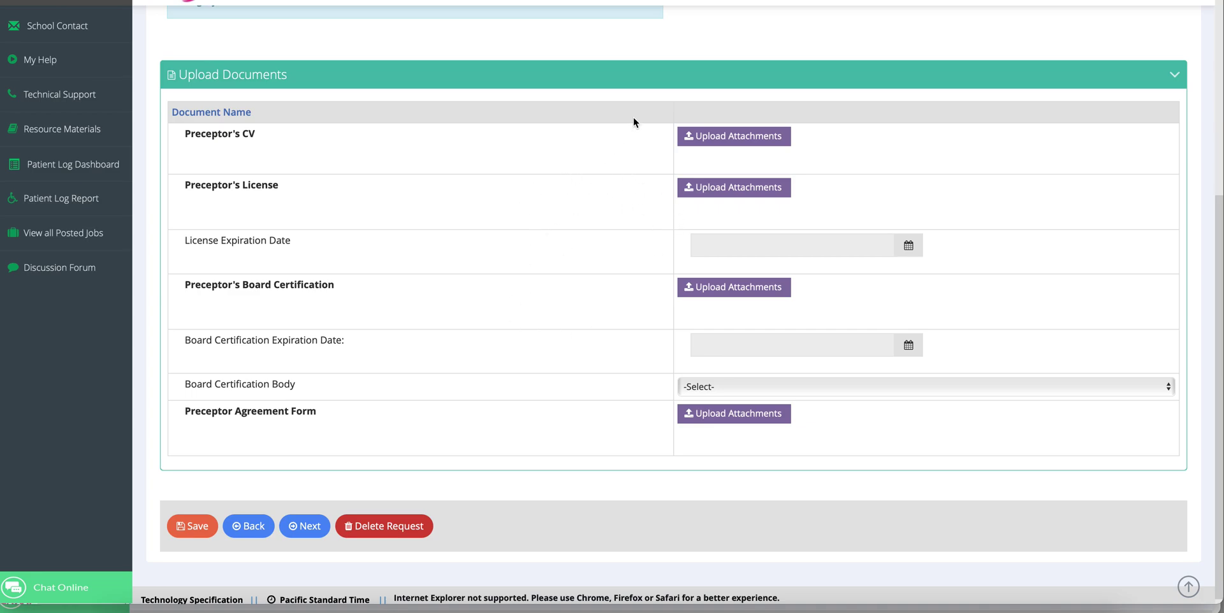
scroll(634, 121, "down", 1)
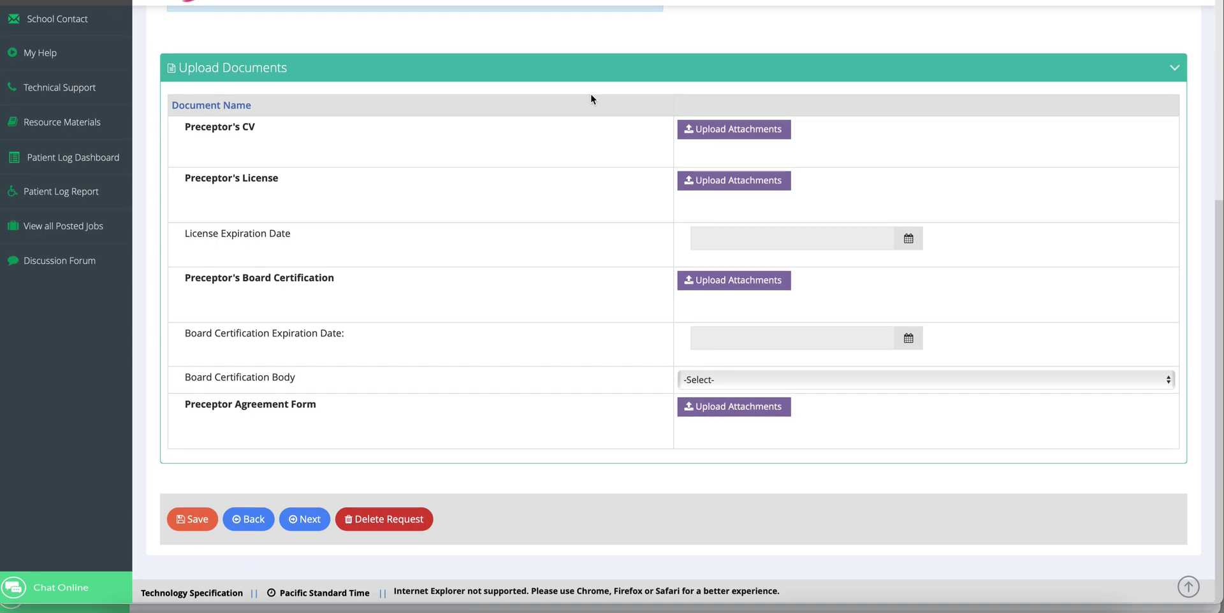
scroll(614, 96, "up", 1)
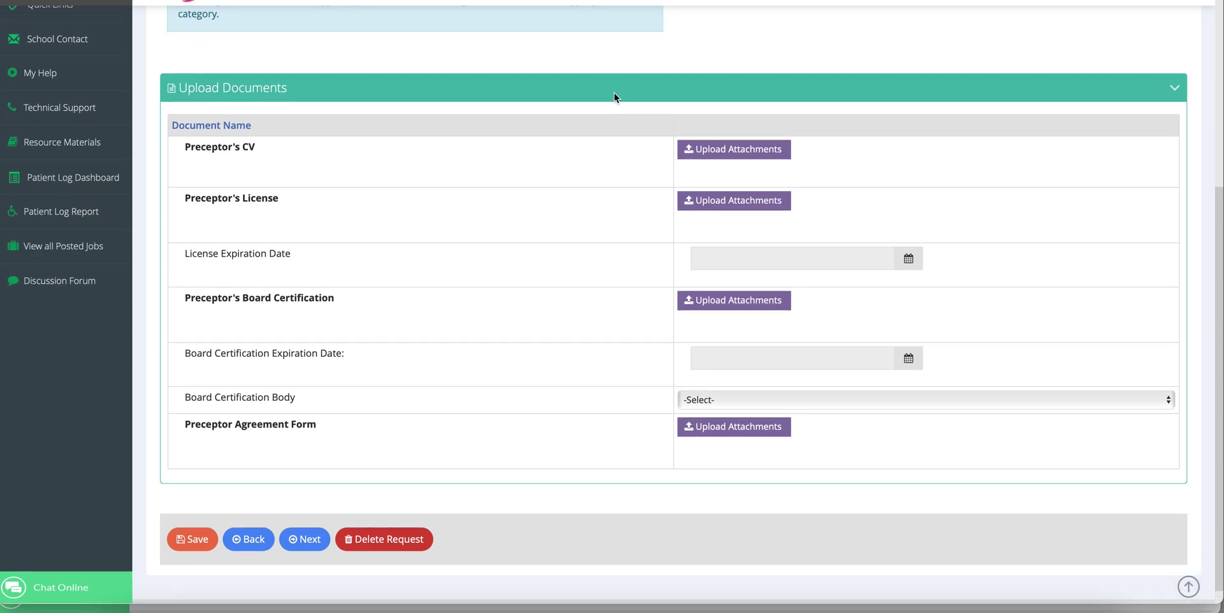
scroll(610, 64, "up", 2)
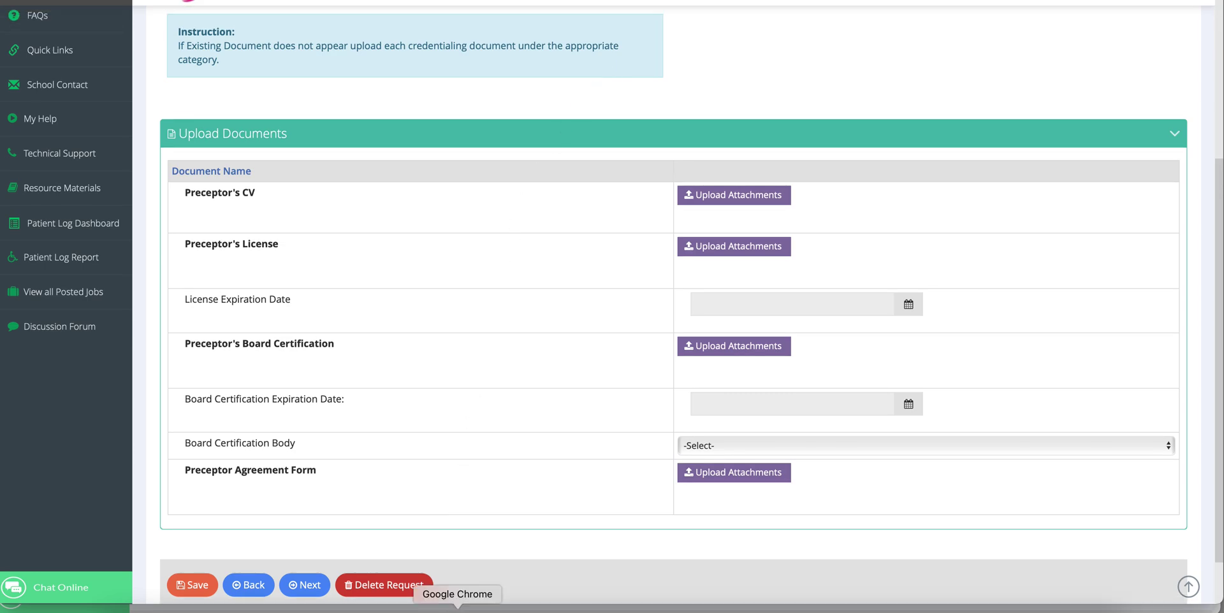
Switch to the faculty view in Google Chrome and review the session's placement notification, session details, setting graph and form navigations.
left_click(458, 610)
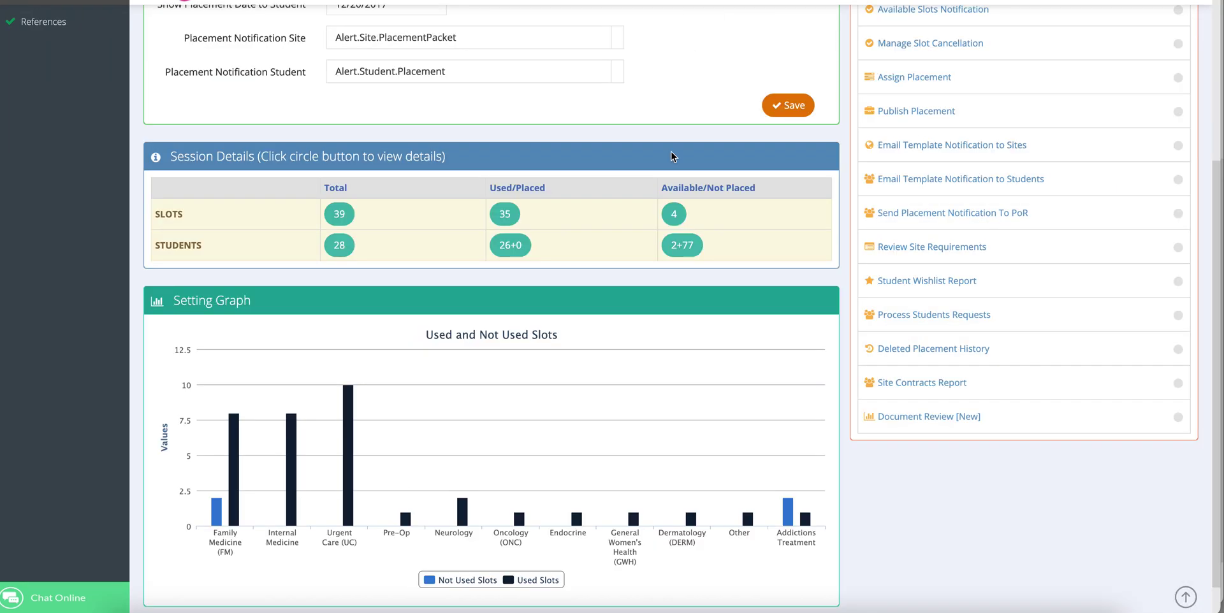
scroll(666, 220, "up", 3)
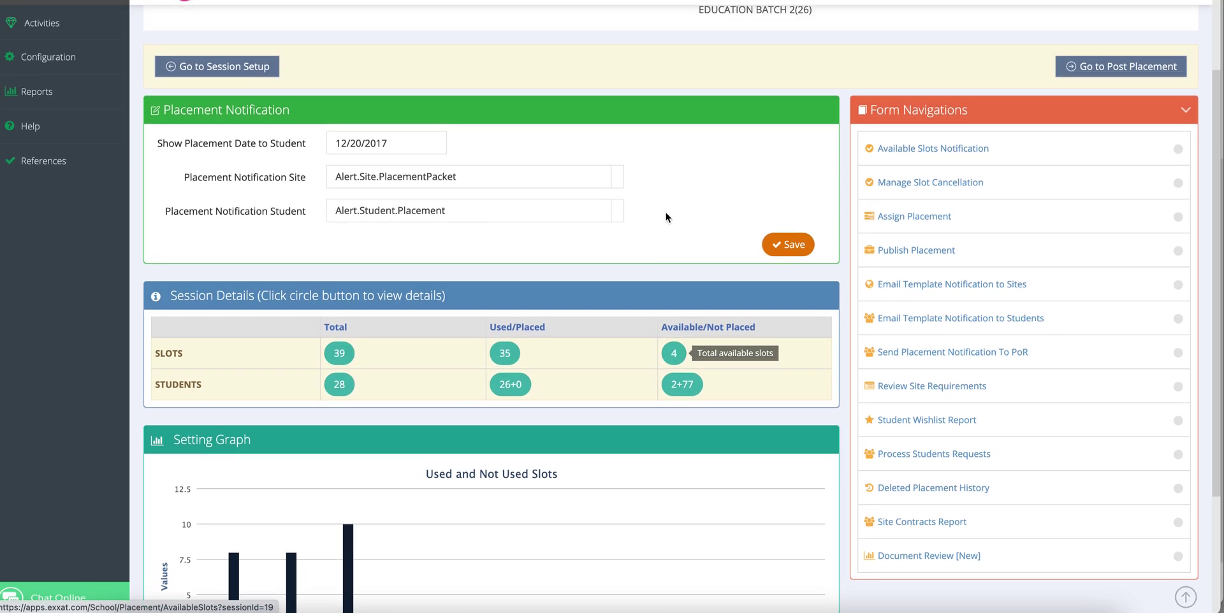
scroll(665, 212, "up", 2)
scroll(664, 212, "down", 3)
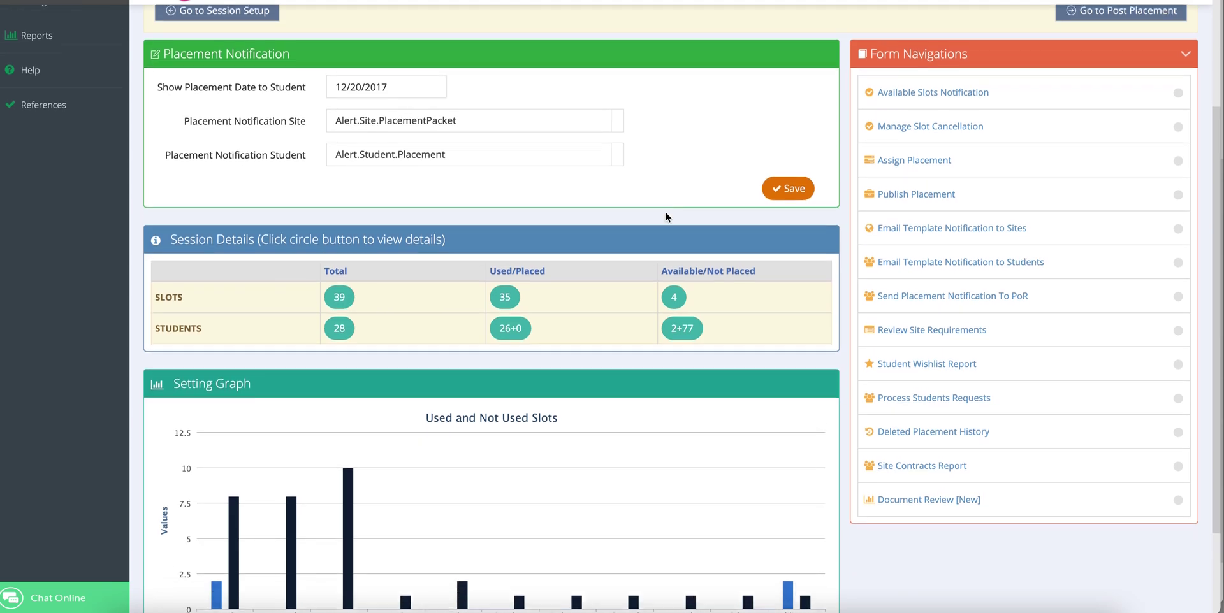
scroll(666, 218, "down", 2)
scroll(574, 287, "up", 1)
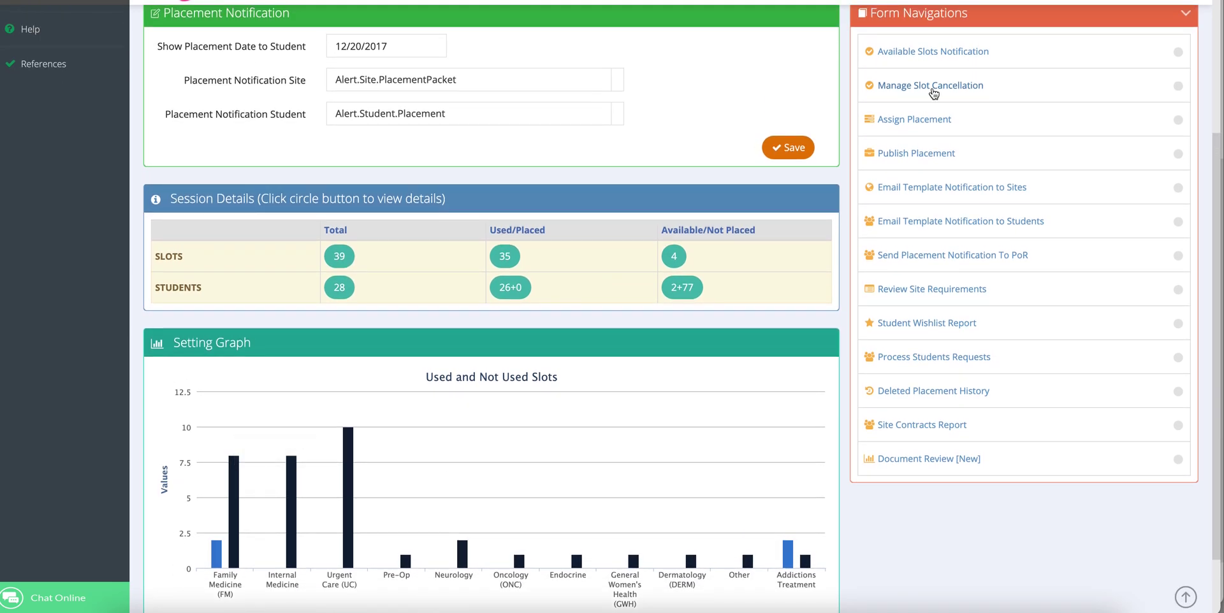
Open a Family Medicine (FM) slot of A.F. Whitsitt Center from Assign Placement and review its placement details and student list.
left_click(915, 119)
scroll(437, 167, "down", 1)
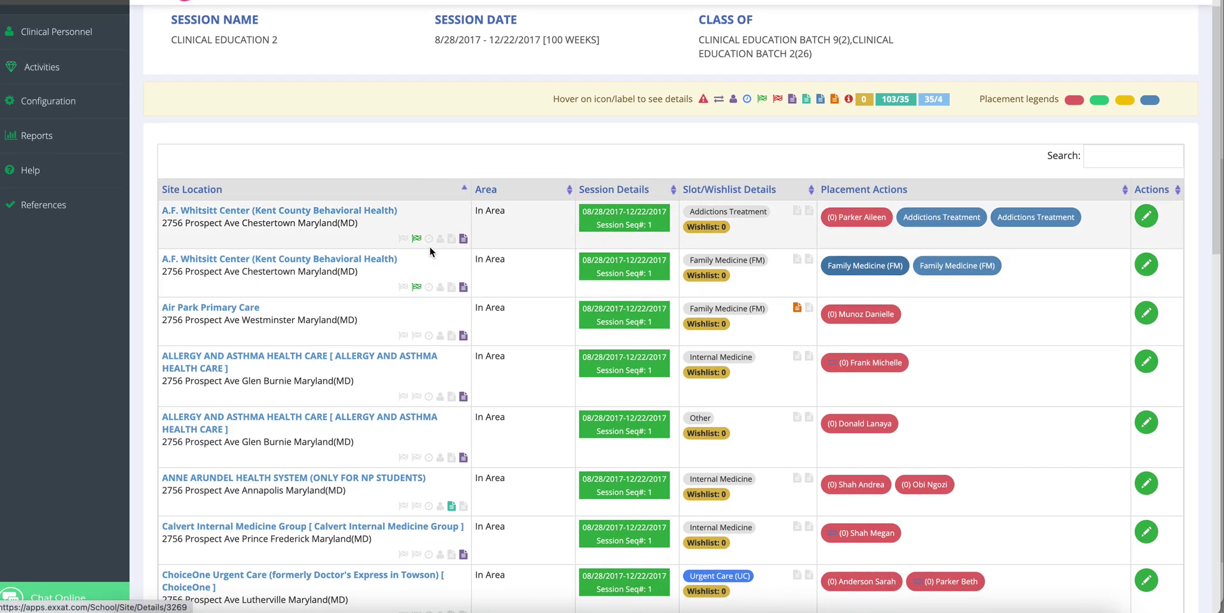
left_click(873, 266)
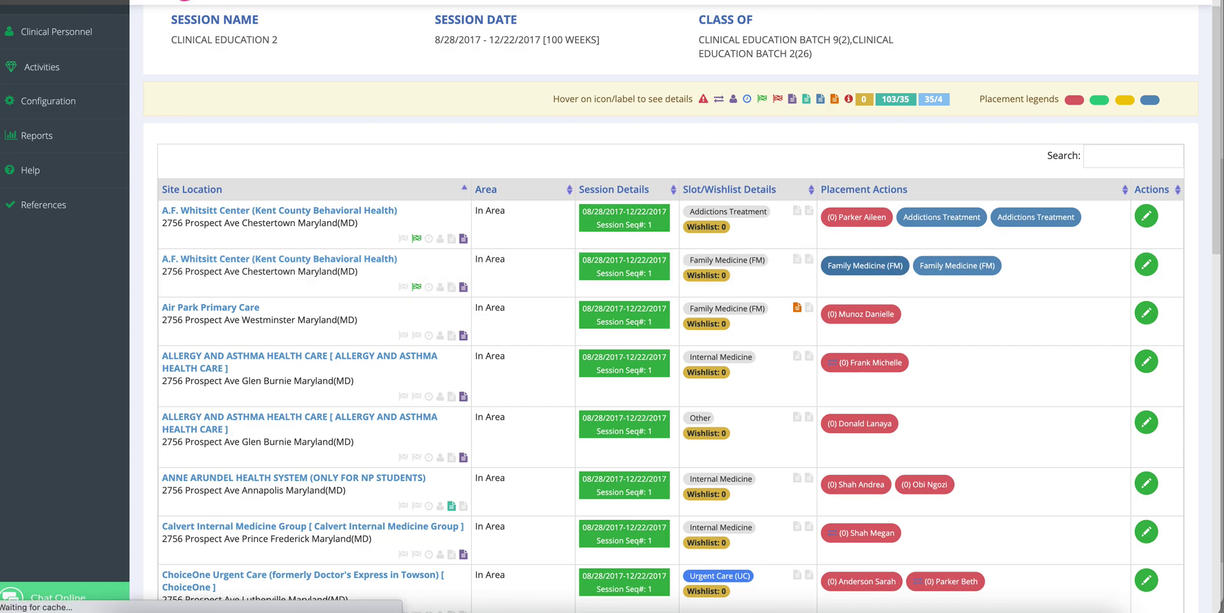
scroll(545, 221, "down", 2)
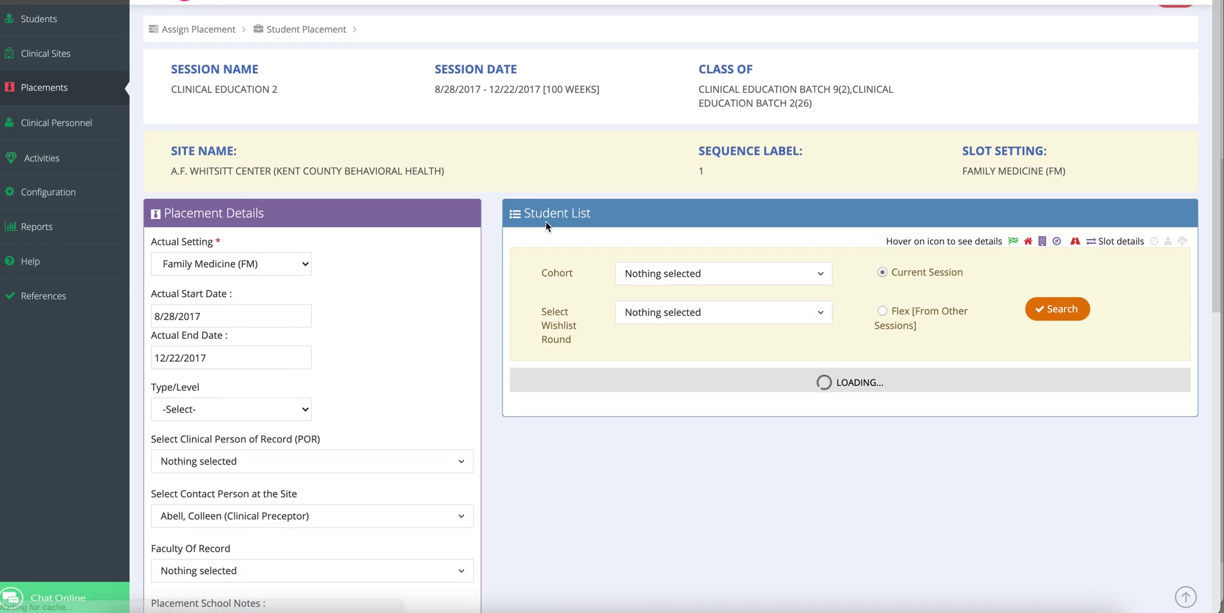
scroll(499, 221, "down", 5)
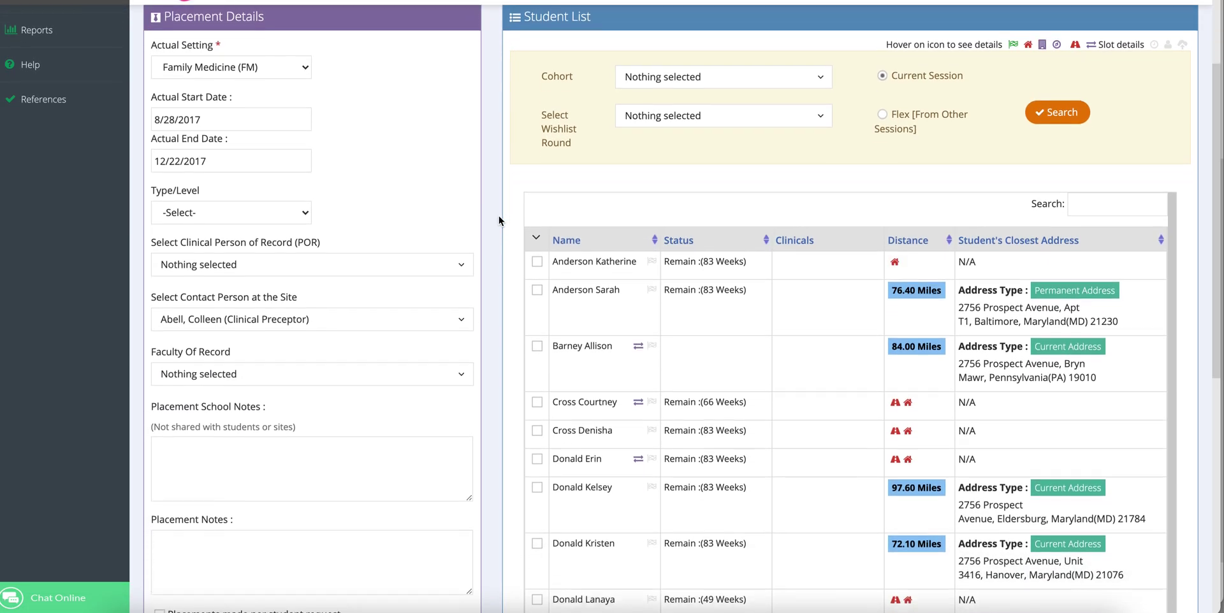
scroll(499, 221, "down", 1)
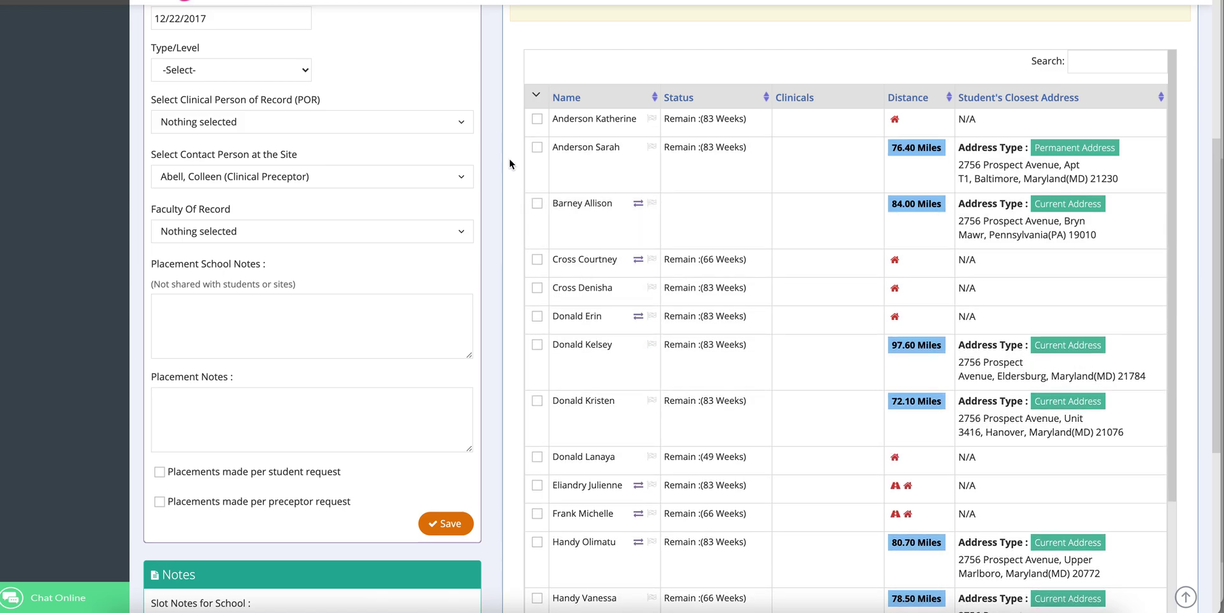
scroll(510, 163, "up", 3)
scroll(509, 163, "up", 1)
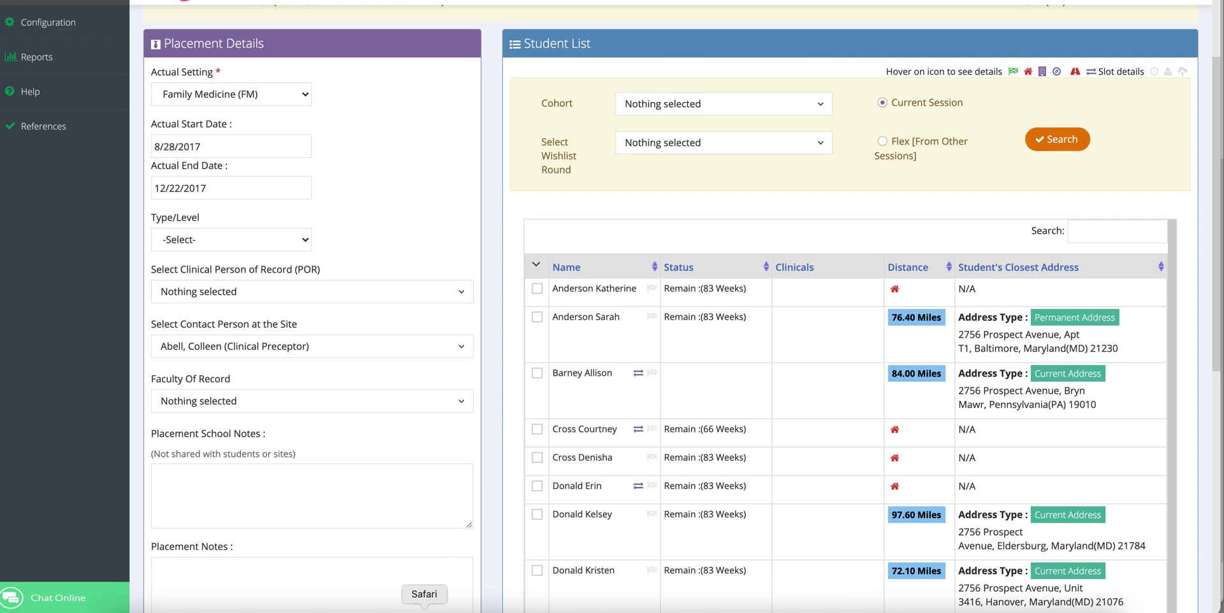
Switch to the student view in Safari and open the Clinical Education 1 placement at Allergy and Asthma Health Care from My Placements.
left_click(424, 609)
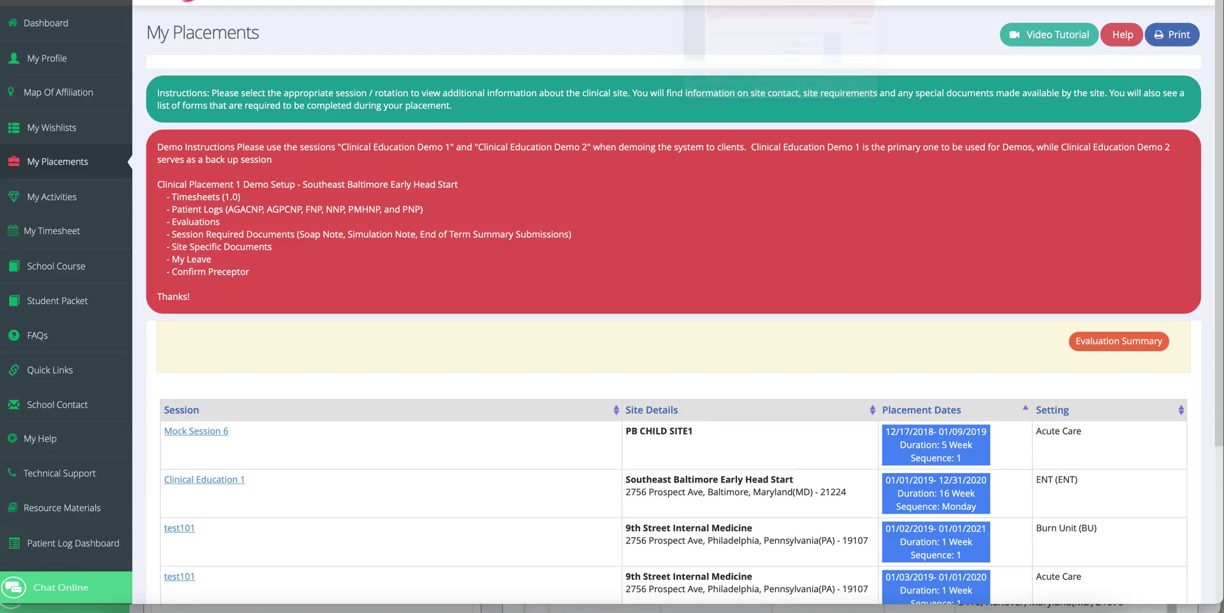
scroll(352, 62, "down", 5)
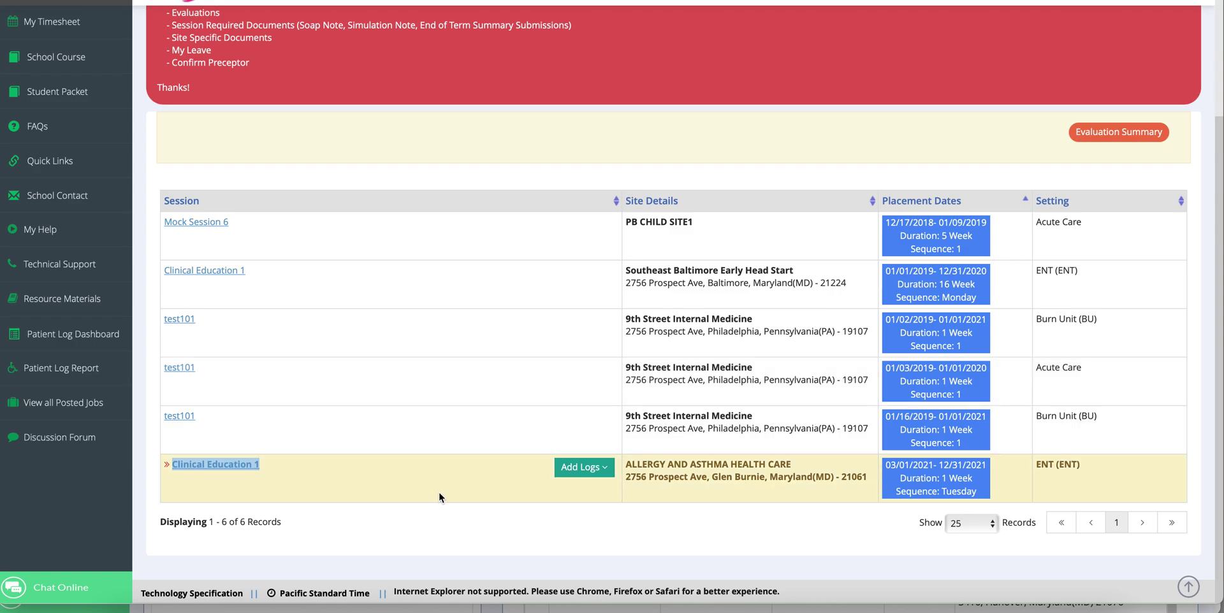
left_click(453, 522)
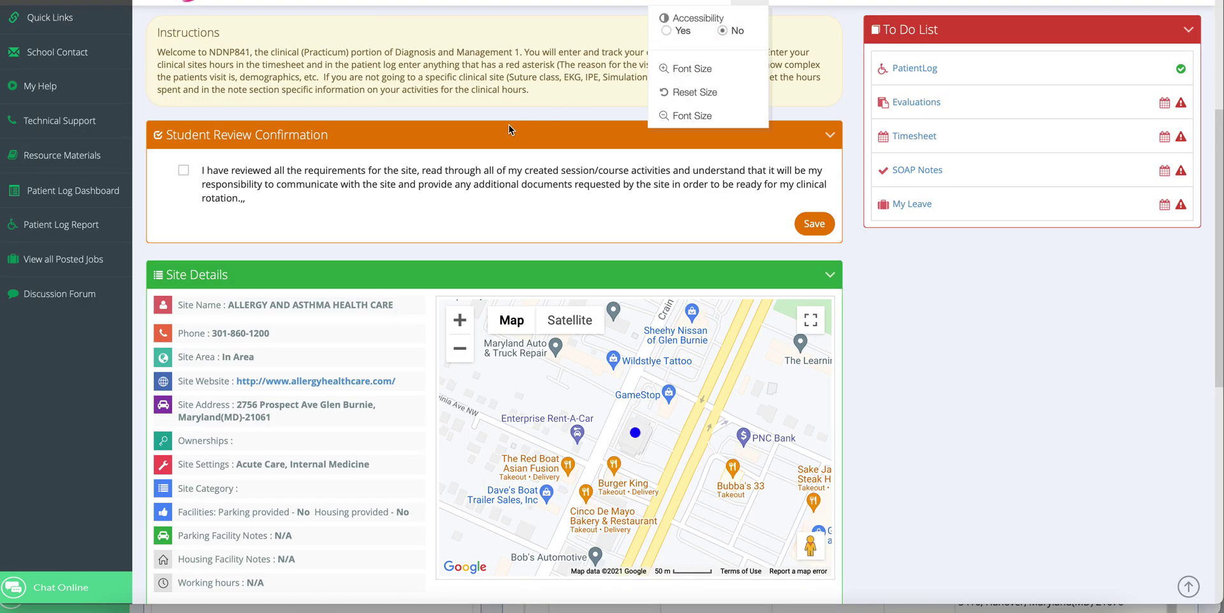
Review the placement's site details, person of record, student notes, review confirmation and to-do list.
scroll(507, 124, "down", 4)
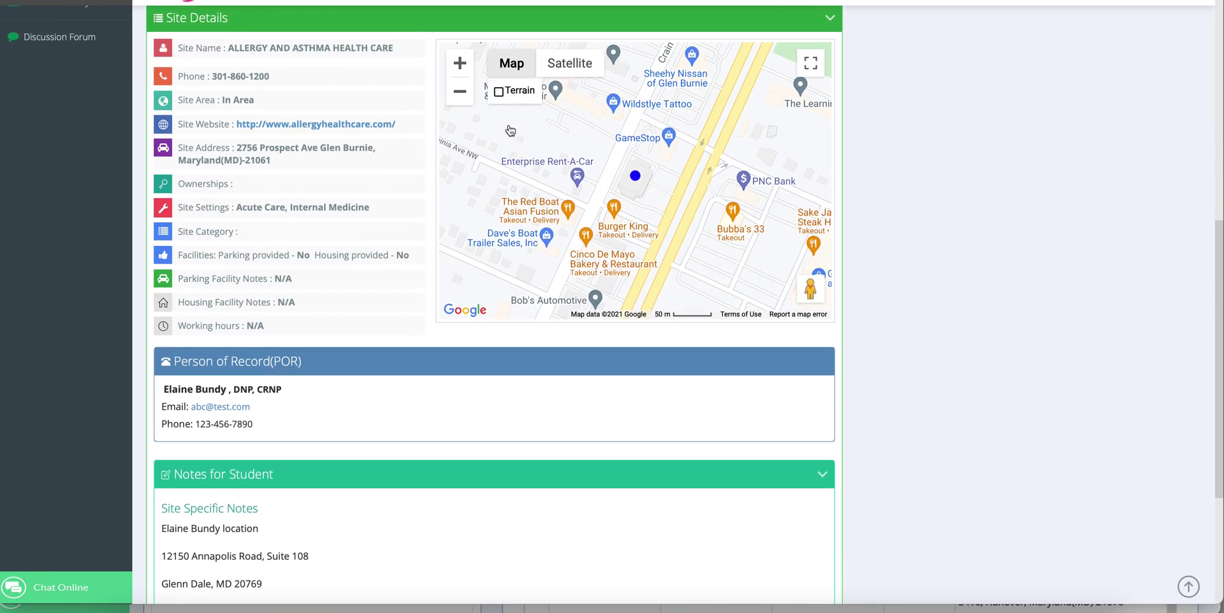
scroll(511, 130, "down", 2)
scroll(509, 127, "up", 6)
scroll(509, 125, "up", 1)
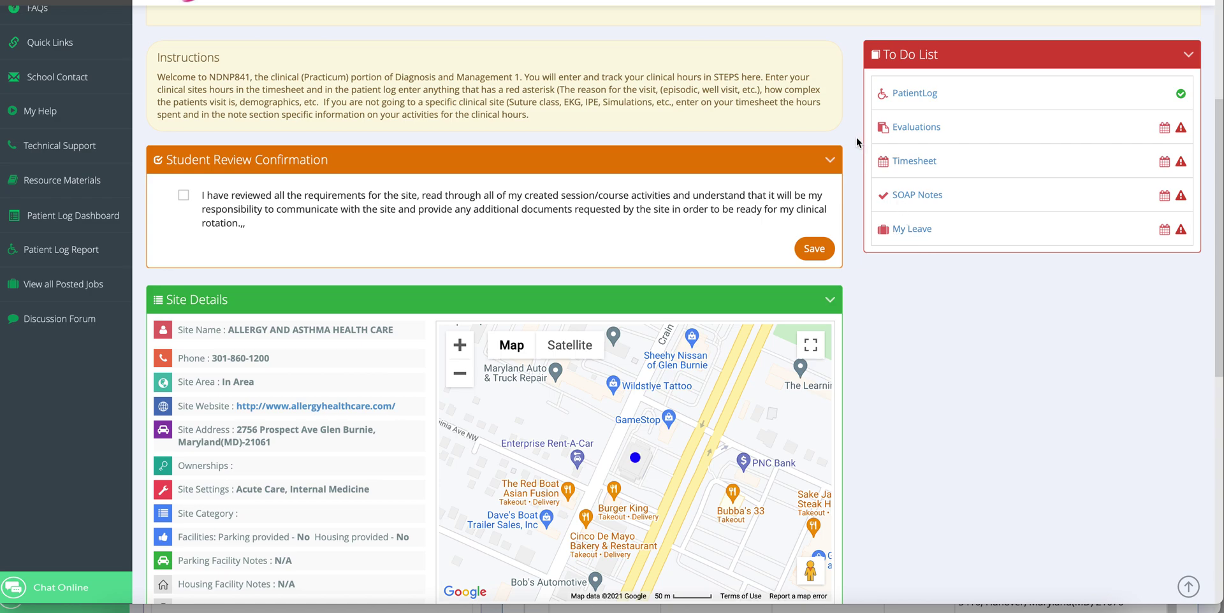
Open the timesheet calendar and bring up the May 18, 2021 time log to review its sessions and hours.
left_click(829, 3)
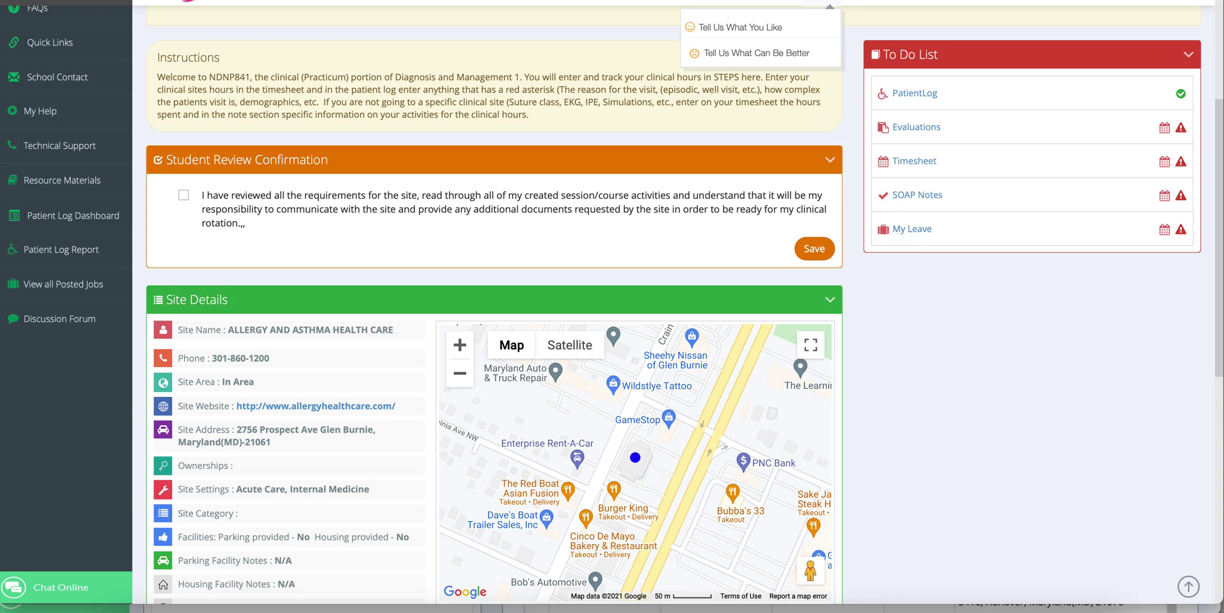
left_click(873, 3)
left_click(868, 76)
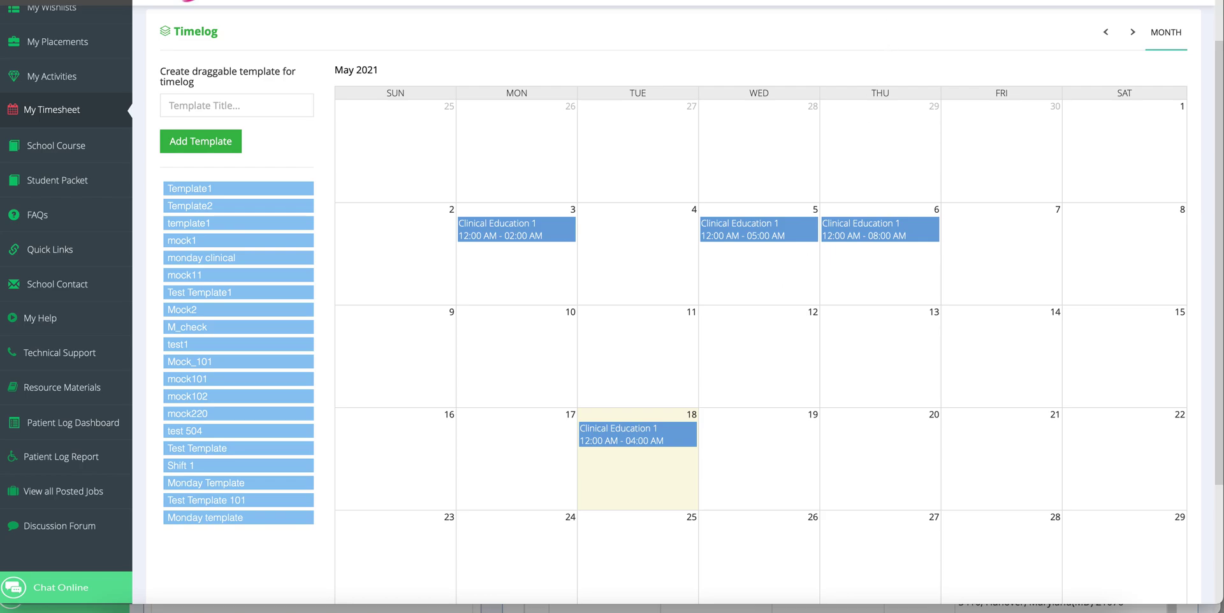
left_click(688, 416)
scroll(302, 116, "down", 4)
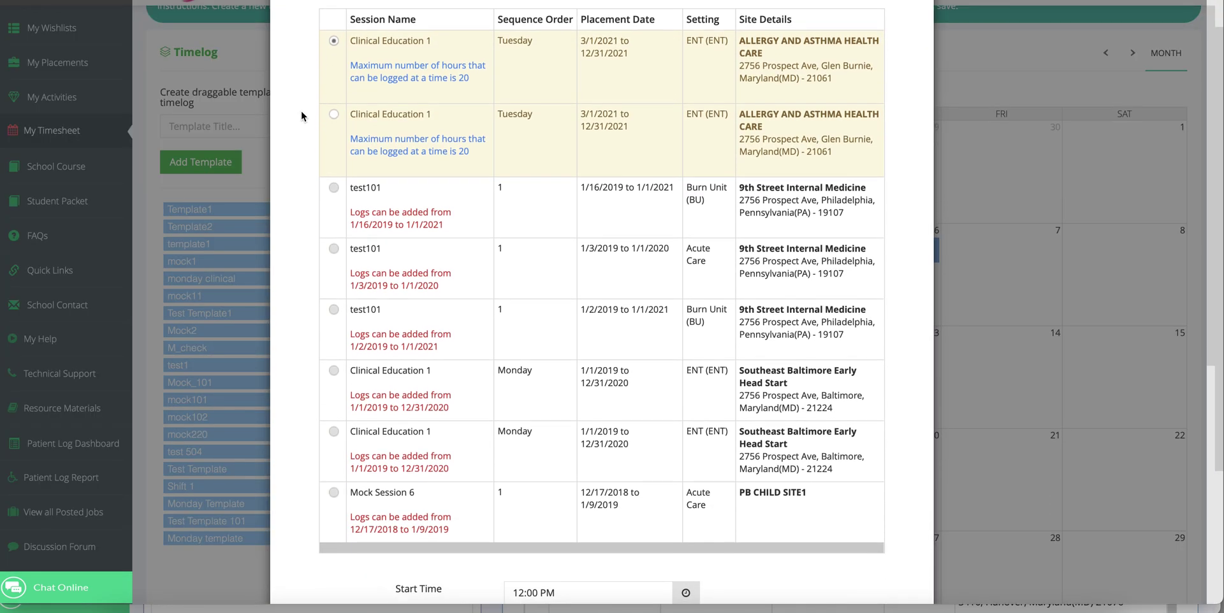
scroll(302, 116, "down", 7)
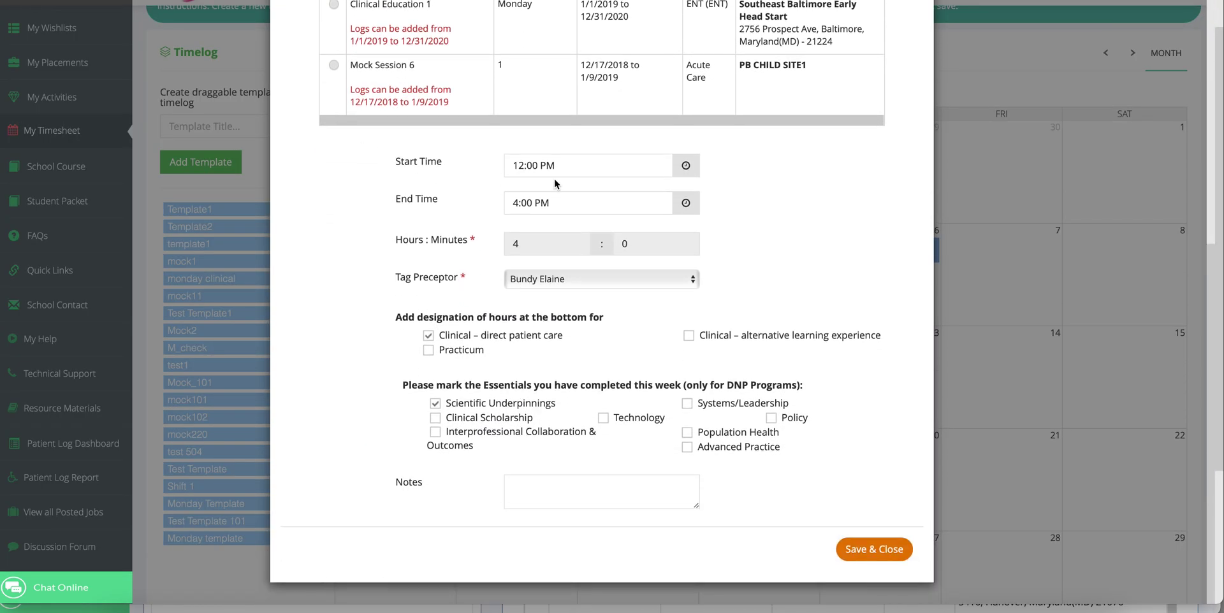
Keep the tagged preceptor, designate the hours as Clinical – alternative learning experience and mark the Clinical Scholarship essential.
left_click(589, 280)
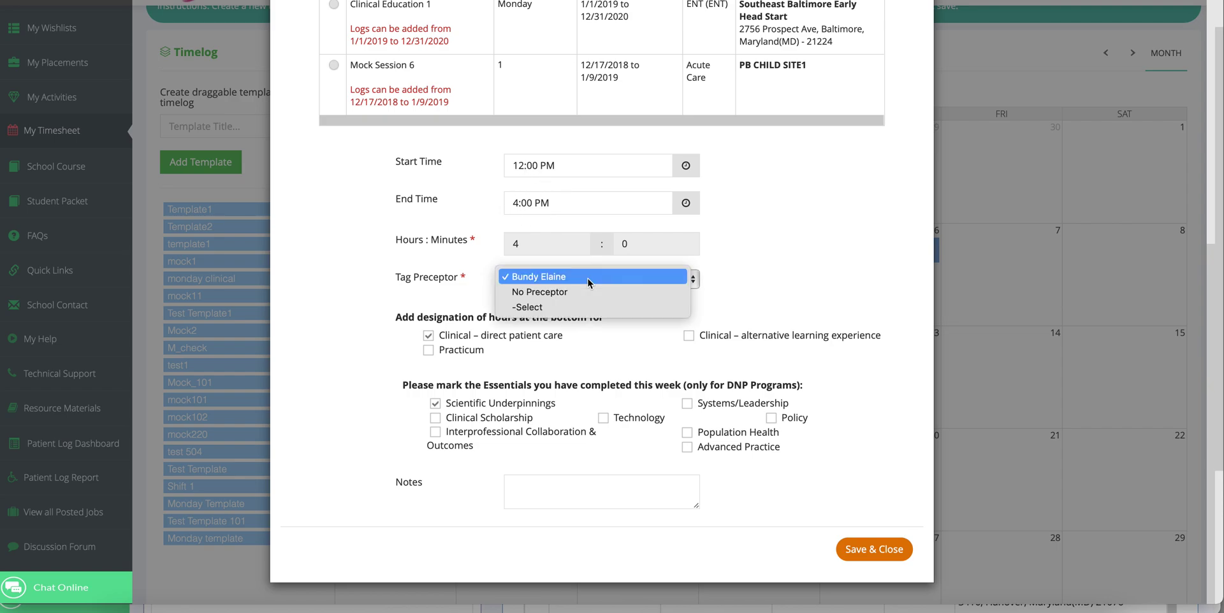
left_click(575, 277)
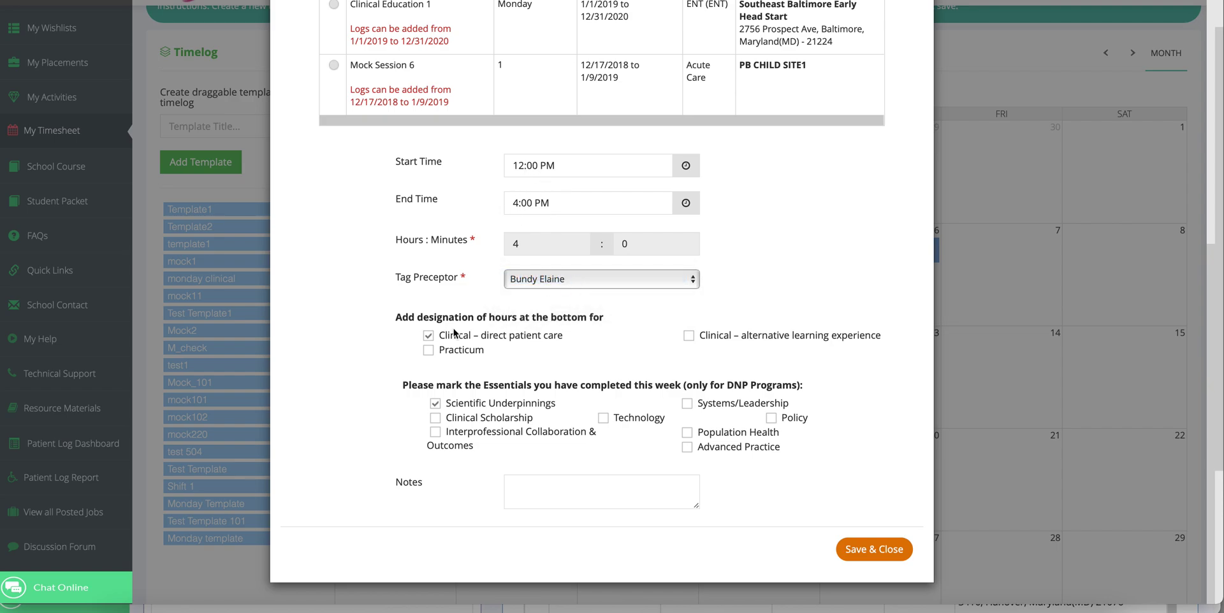
left_click(689, 336)
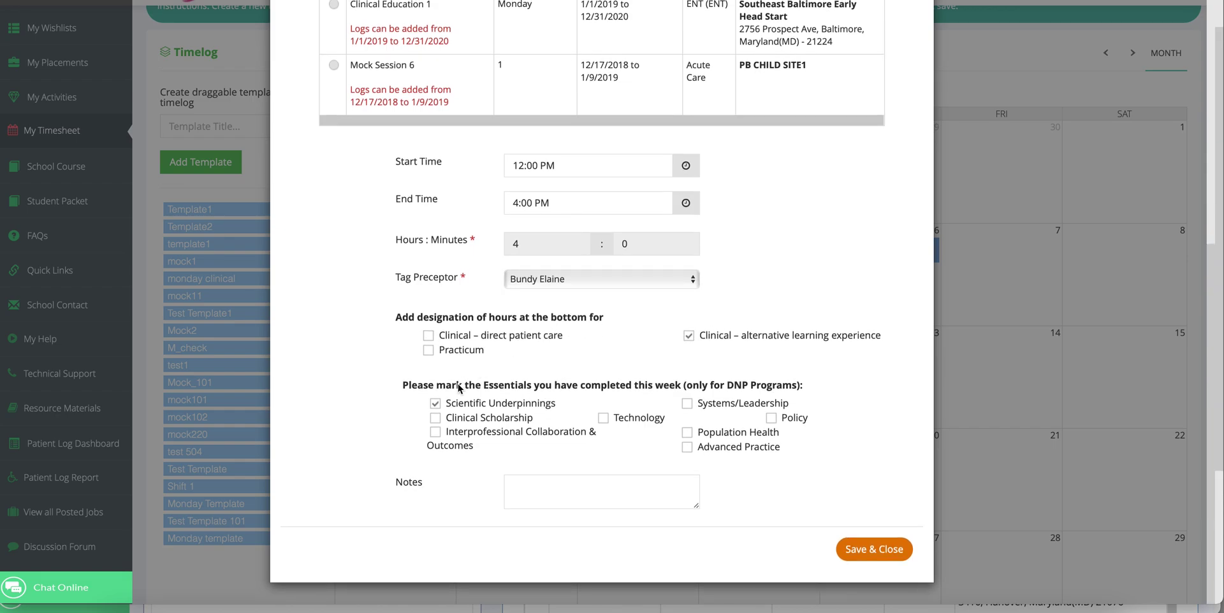
left_click(435, 418)
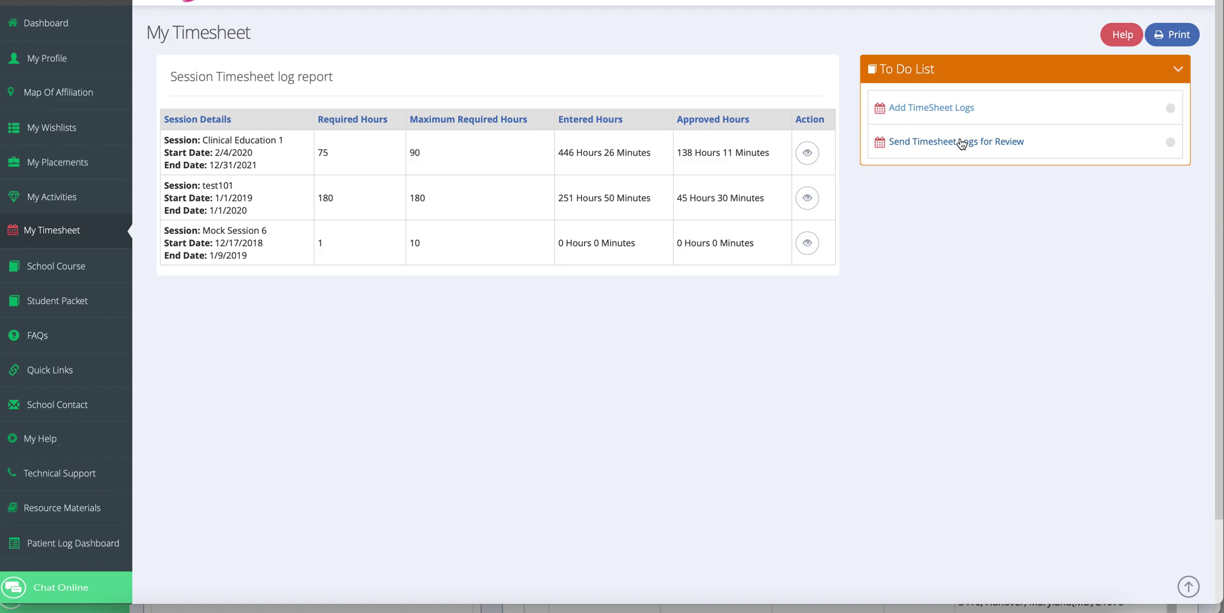
Start a new AGPCNP log from the Clinical Education 1 patient log and review its case, patient, code and procedure sections.
left_click(750, 2)
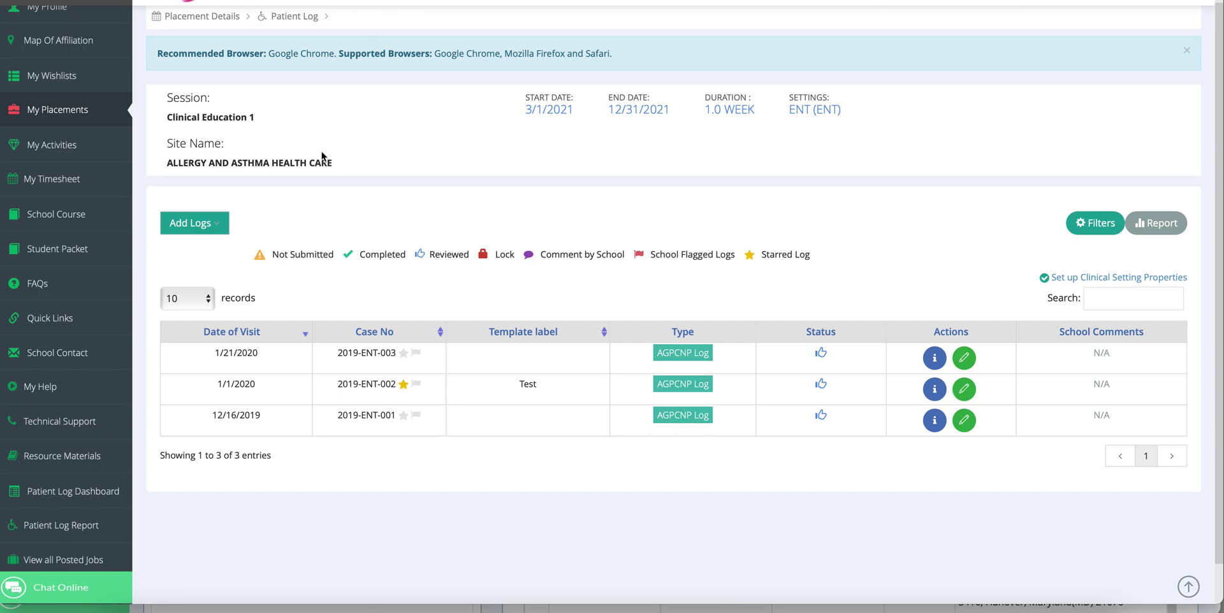
left_click(224, 231)
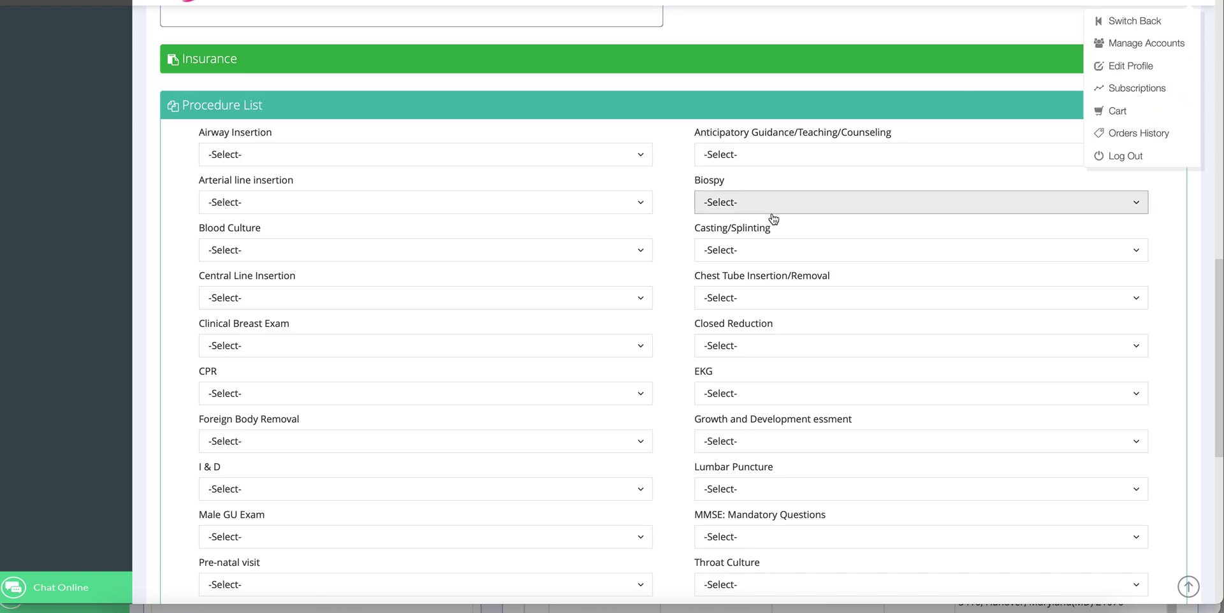
scroll(773, 219, "up", 7)
scroll(773, 218, "up", 8)
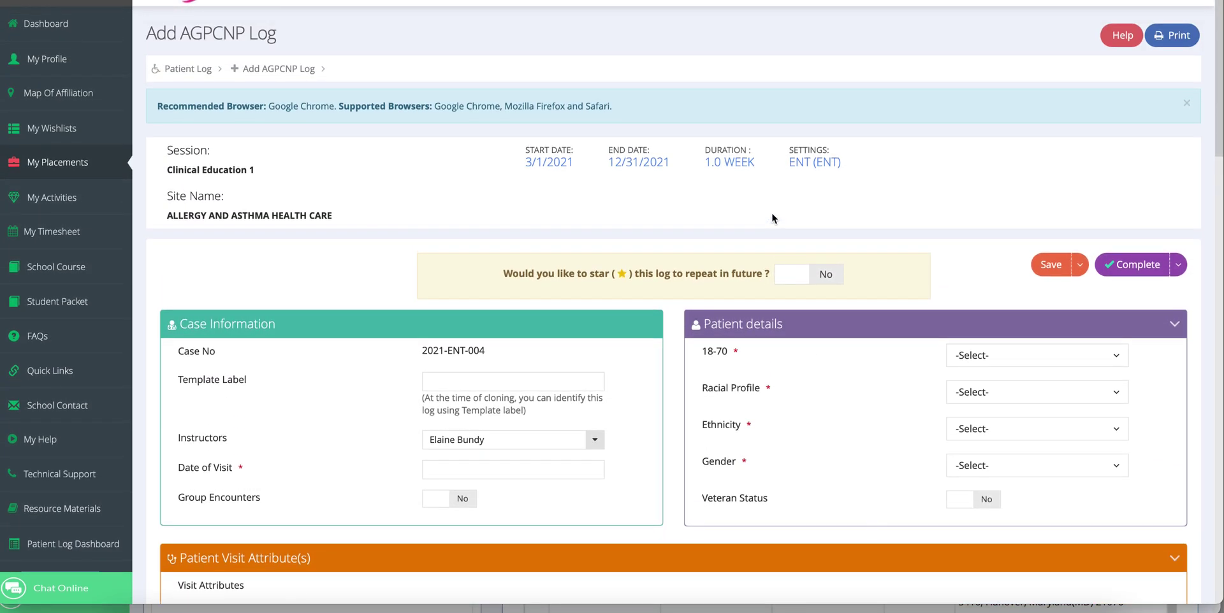
scroll(772, 218, "down", 2)
scroll(772, 217, "down", 3)
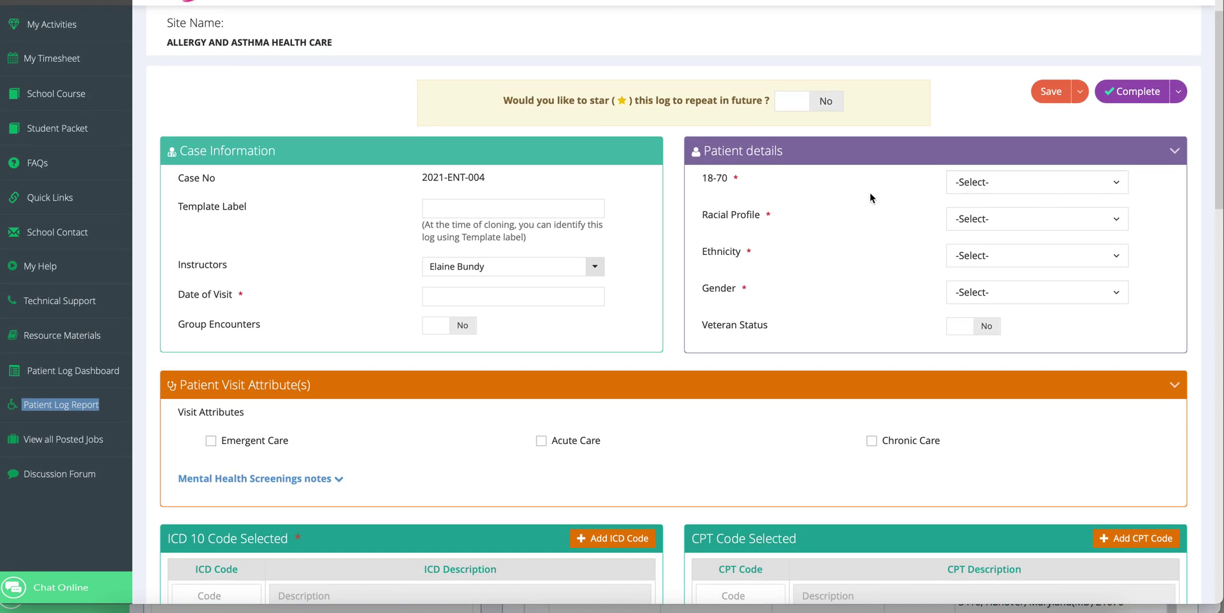
scroll(870, 193, "down", 4)
scroll(870, 192, "down", 3)
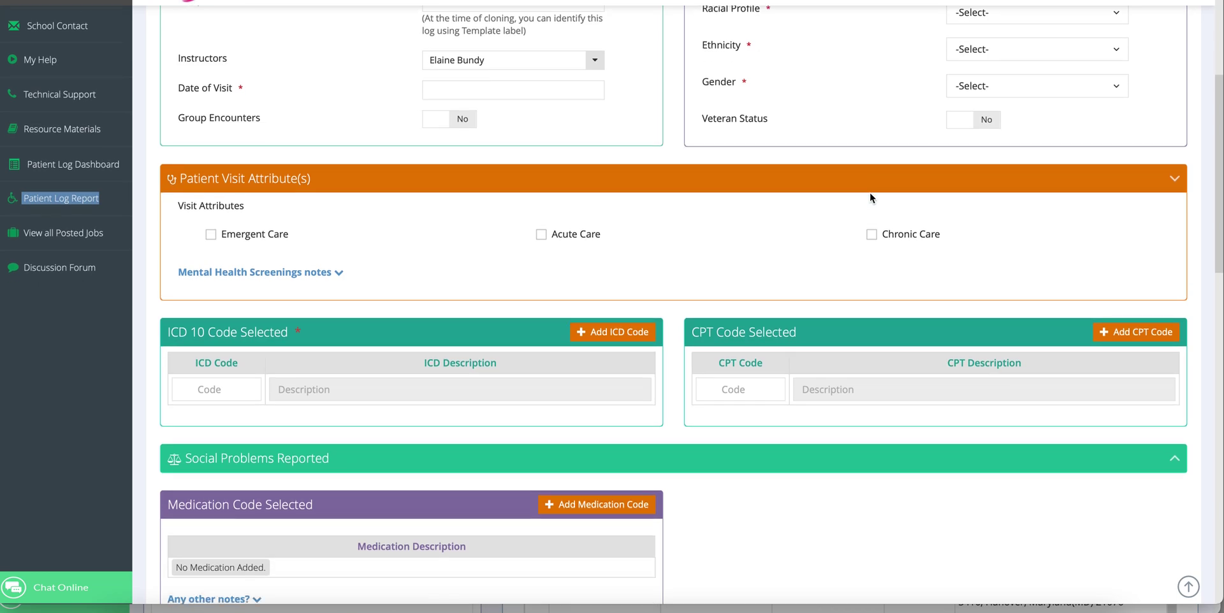
Mark Acute Care as the visit attribute in the AGPCNP log.
left_click(540, 235)
scroll(817, 237, "down", 3)
scroll(818, 238, "down", 1)
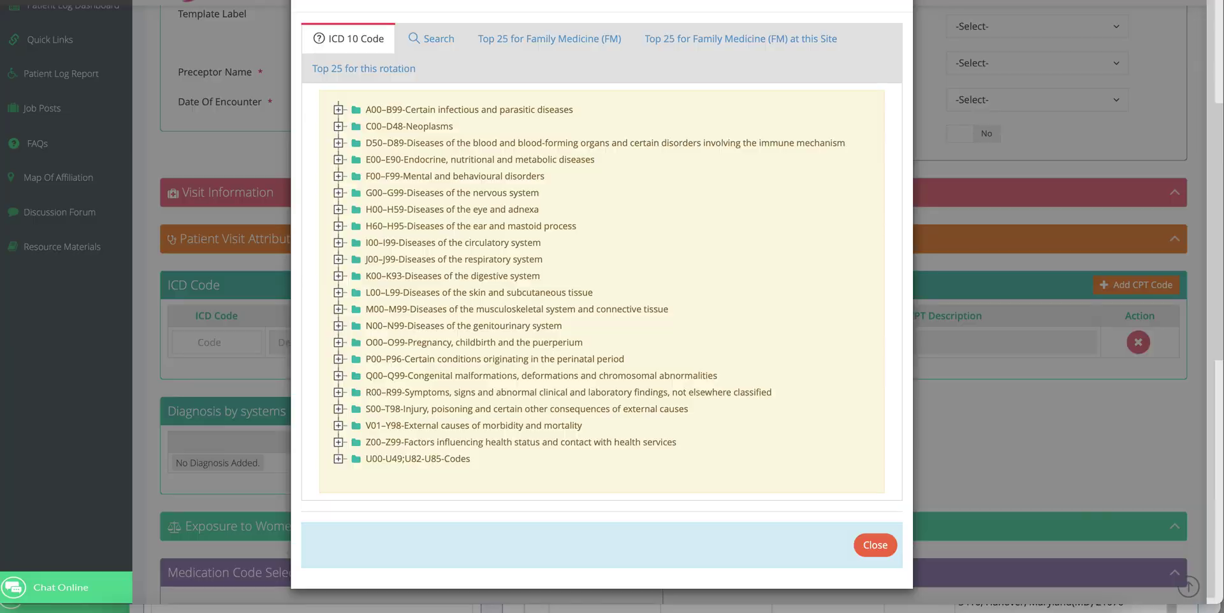
Browse the ICD 10 code categories, the code search and the Top 25 for Family Medicine (FM) list.
scroll(530, 156, "down", 1)
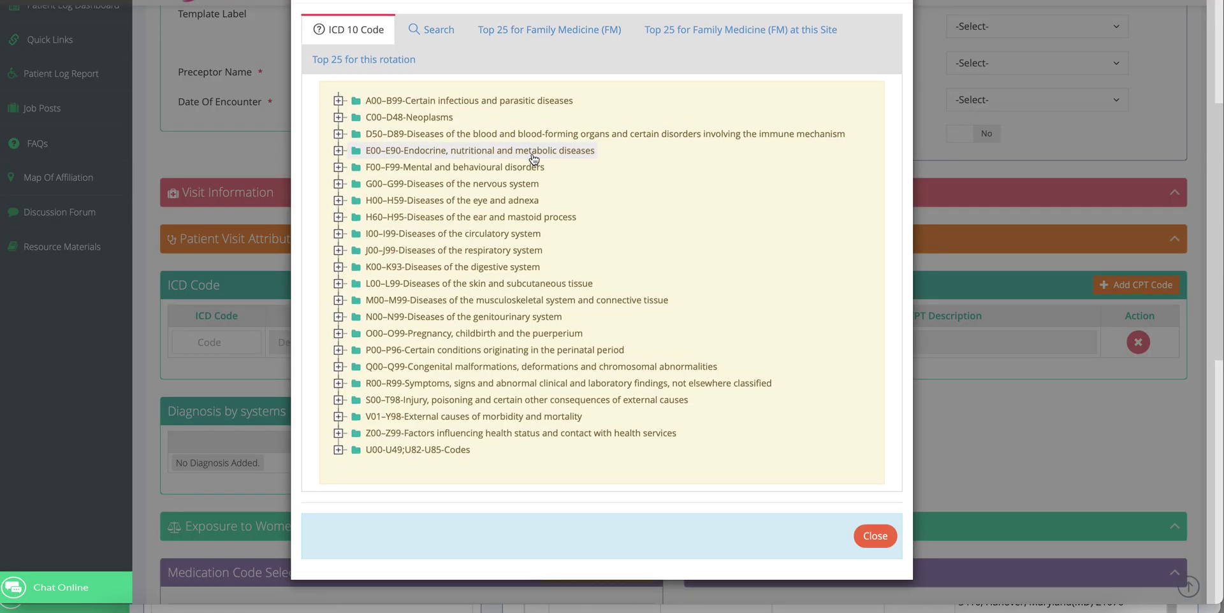
left_click(440, 34)
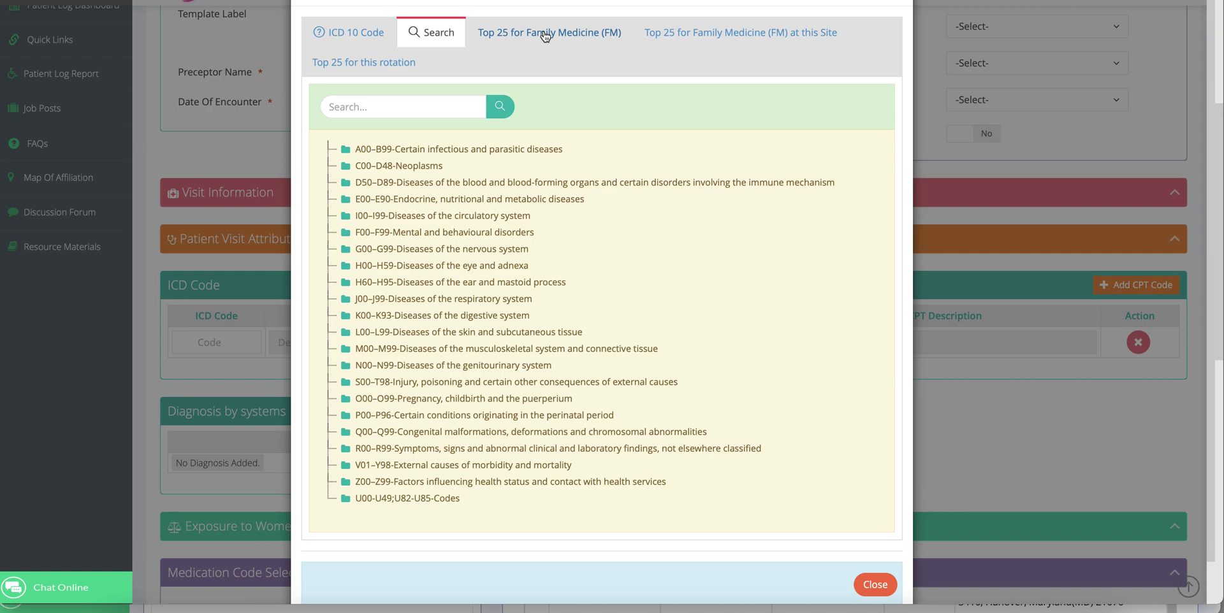
left_click(545, 34)
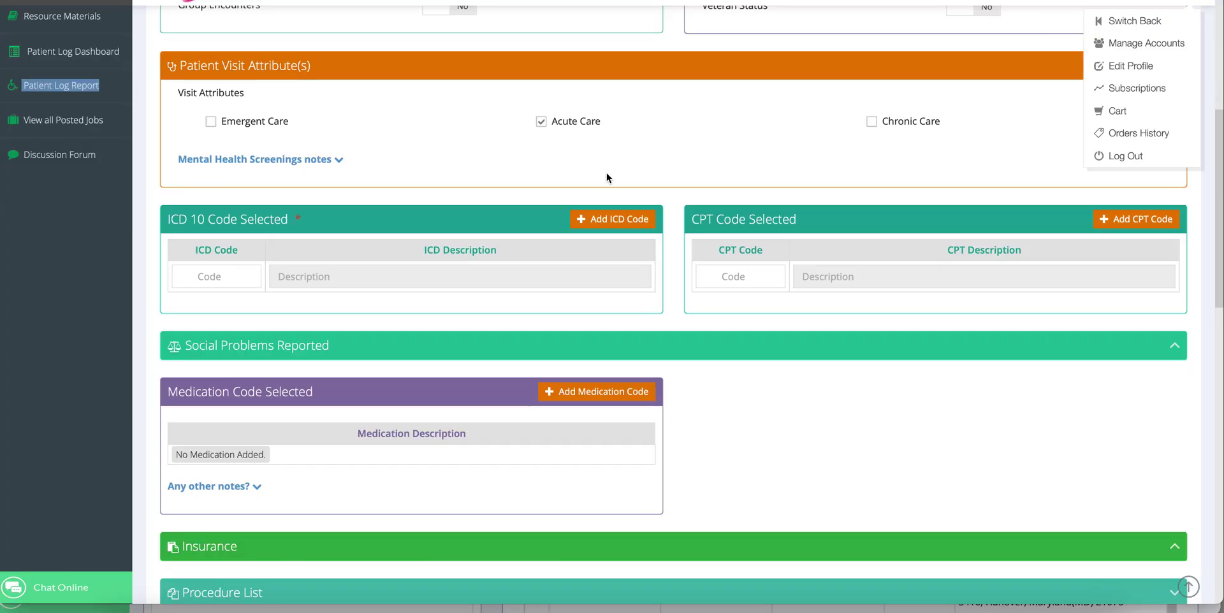
In the log's procedure list, record Airway Insertion as Observed and Clinical Breast Exam as Assisted.
scroll(642, 166, "down", 3)
scroll(644, 170, "down", 1)
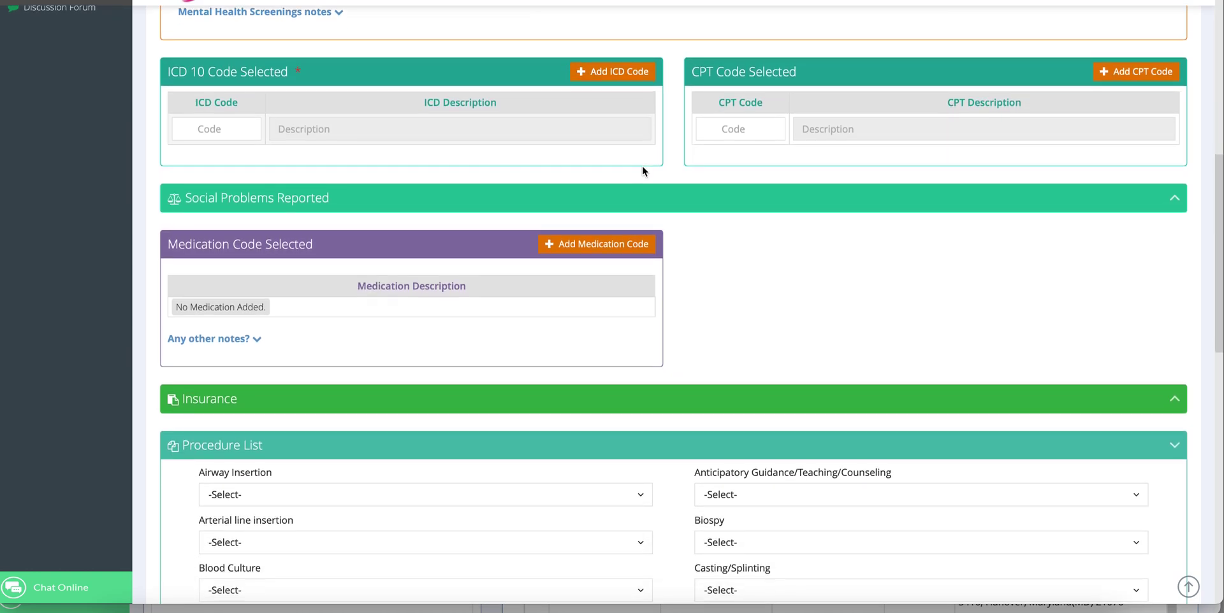
scroll(837, 123, "down", 2)
scroll(836, 125, "down", 2)
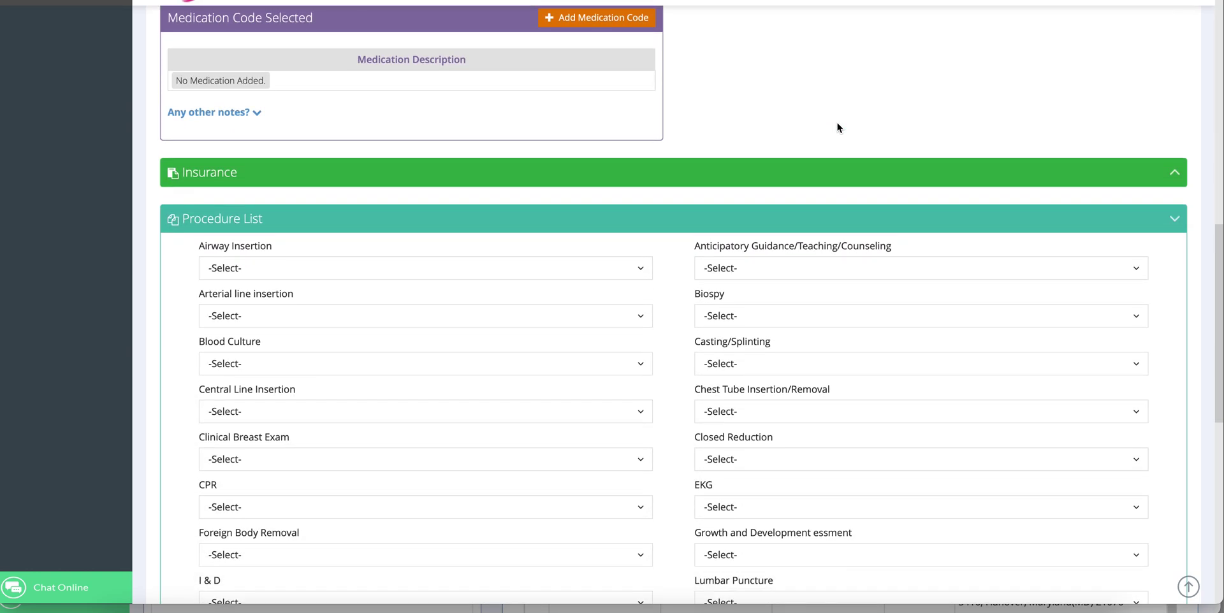
left_click(617, 250)
left_click(414, 330)
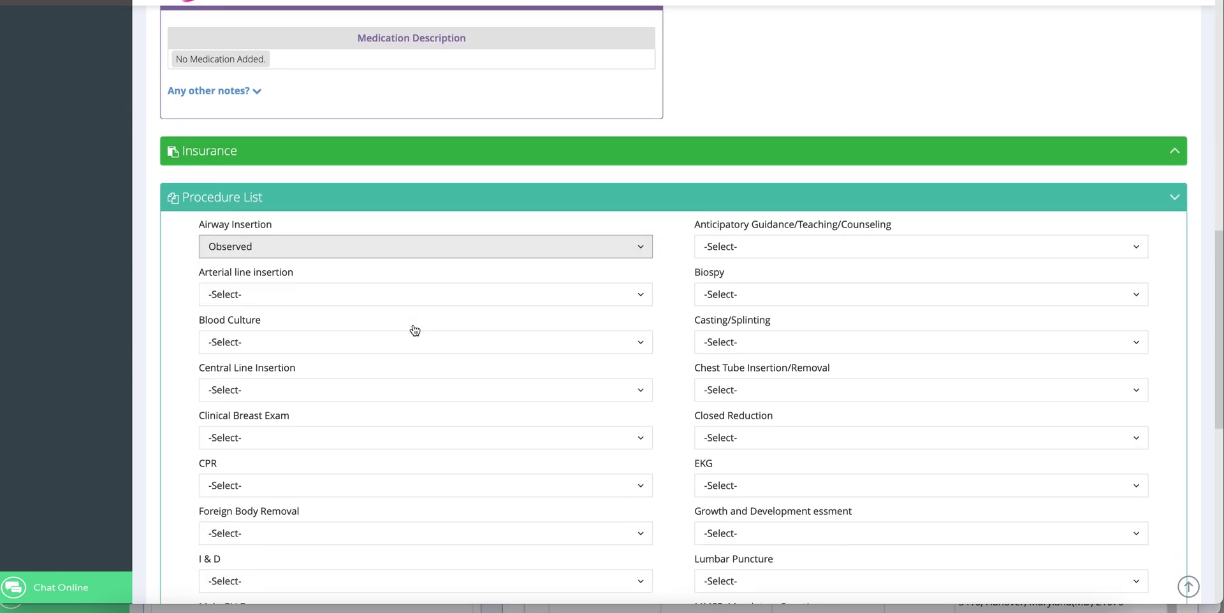
scroll(538, 328, "down", 1)
left_click(586, 353)
left_click(357, 457)
Record Lumbar Puncture as Observed in the procedure list and check the Patient Summary/Clinical Notes area.
scroll(538, 351, "down", 2)
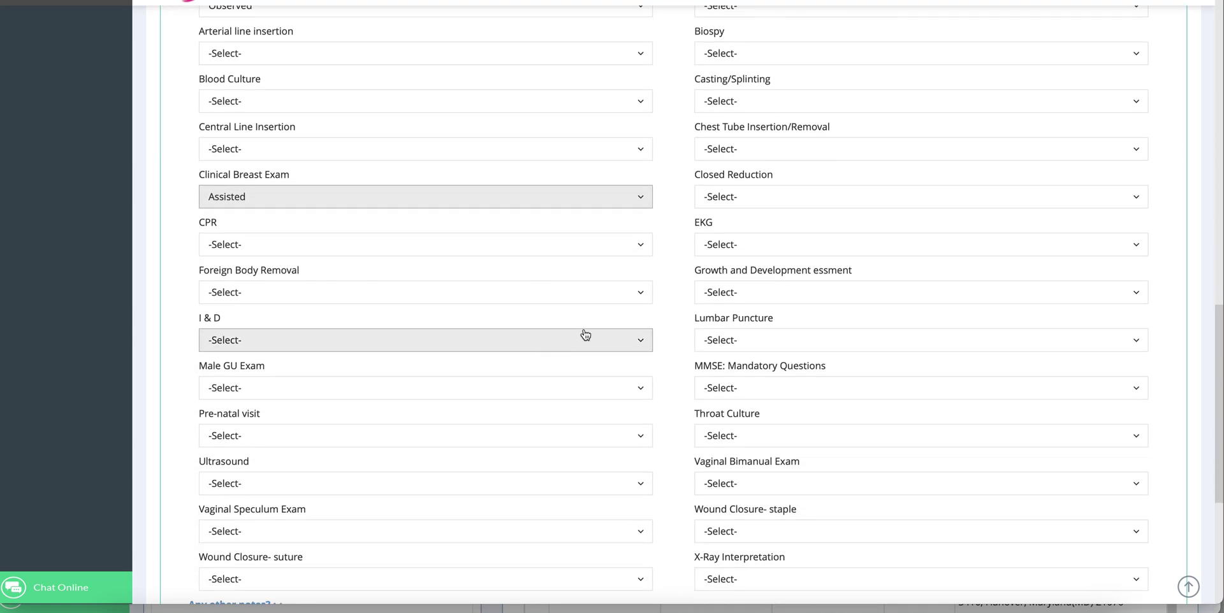
left_click(839, 337)
left_click(790, 415)
scroll(588, 326, "down", 4)
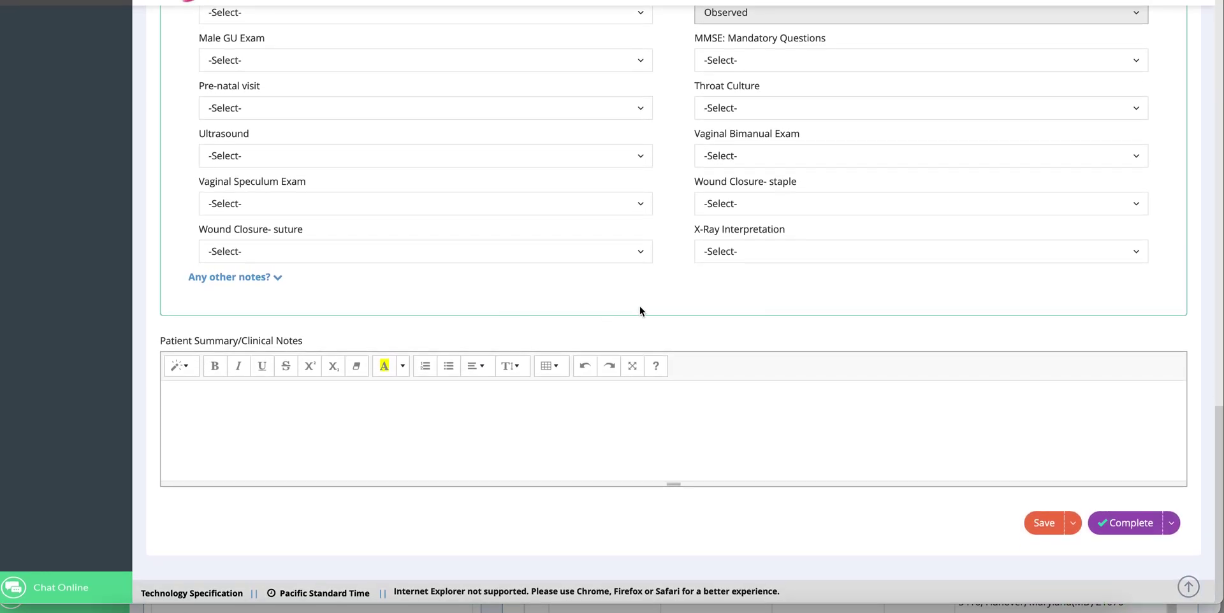
Bring up the student's Patient Log Report and try out its rotation and setting filters, including deselecting and reselecting test101.
scroll(640, 311, "up", 12)
scroll(640, 310, "up", 2)
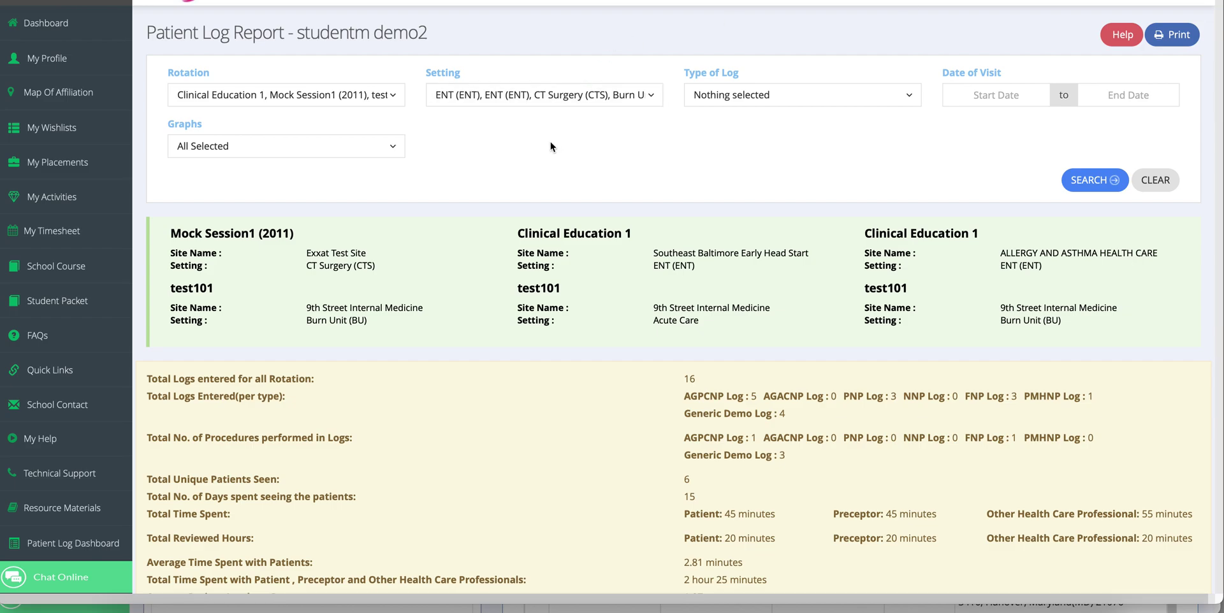
left_click(389, 95)
left_click(269, 146)
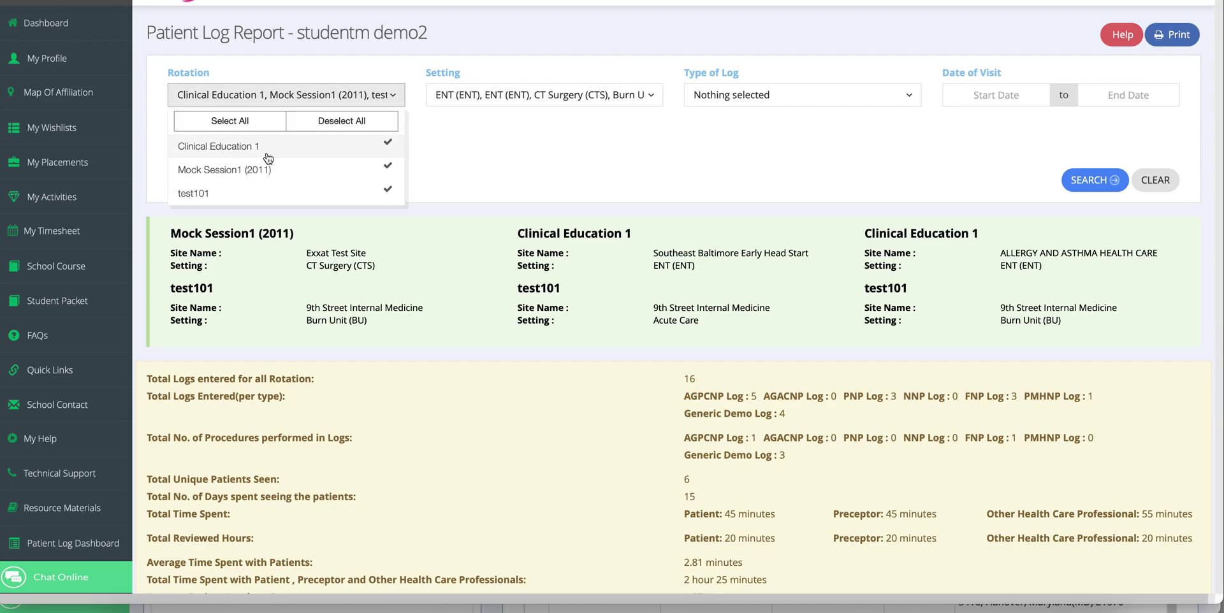
left_click(270, 193)
left_click(270, 147)
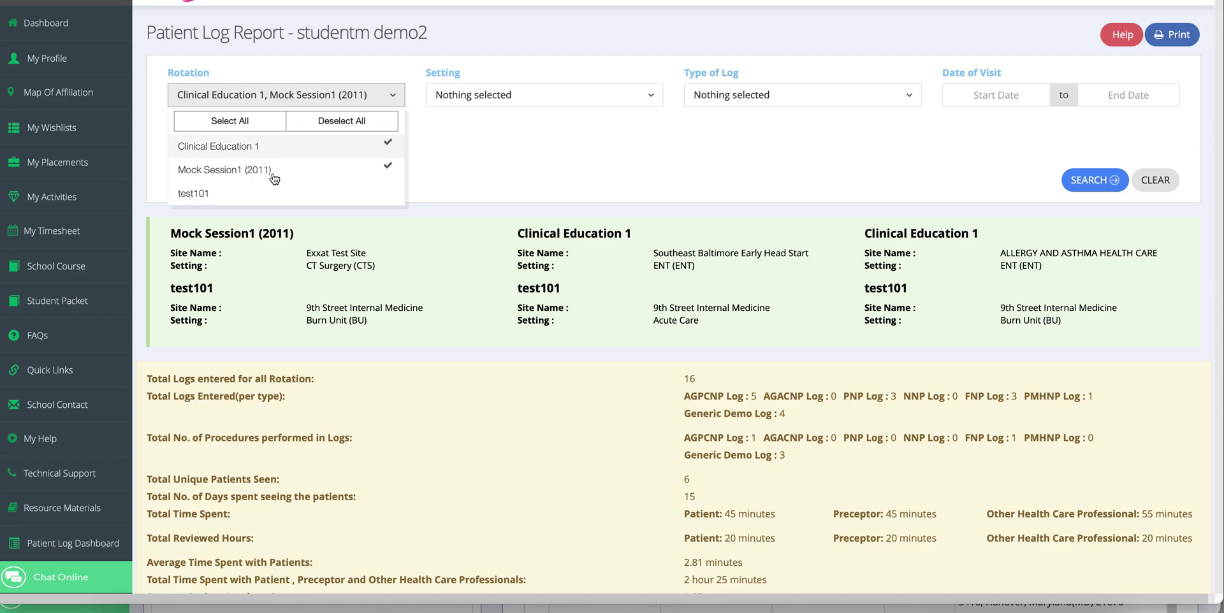
left_click(275, 191)
left_click(536, 108)
left_click(543, 103)
left_click(544, 103)
Examine the report's total patients chart, code lists, and the age, racial profile and ethnicity distribution charts.
scroll(561, 227, "down", 4)
scroll(560, 227, "down", 10)
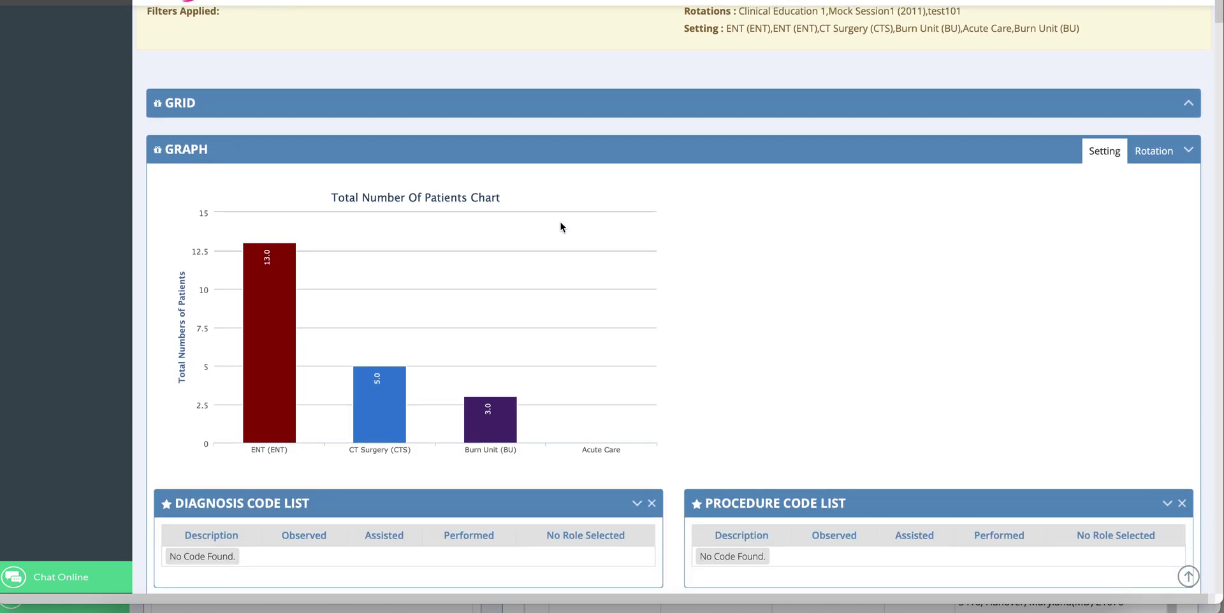
scroll(561, 227, "down", 5)
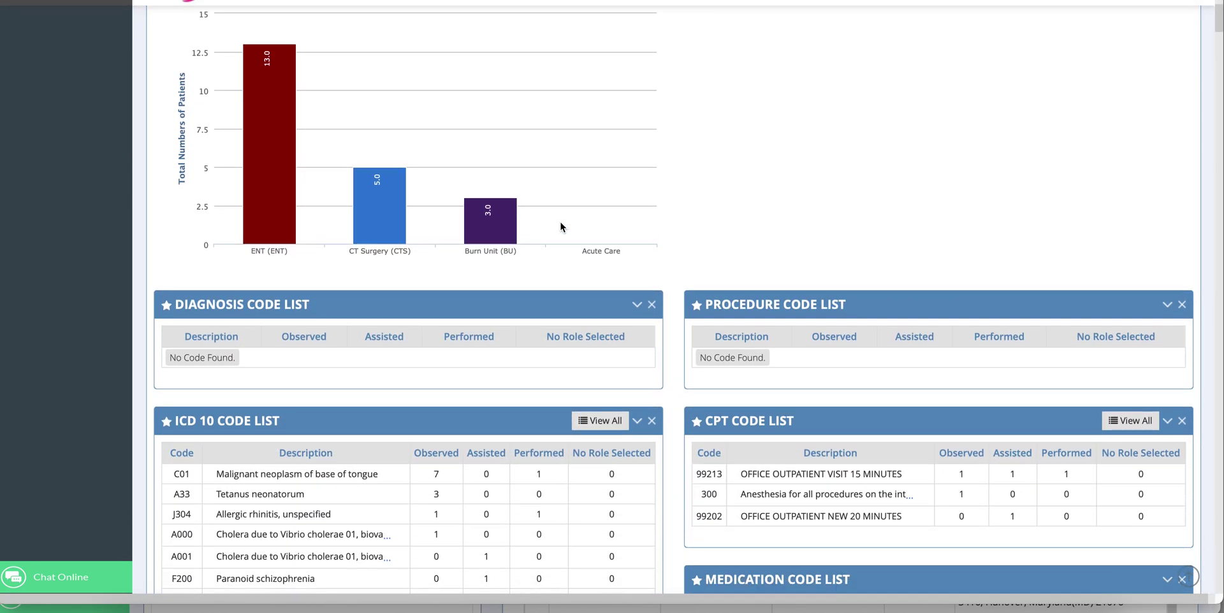
scroll(560, 227, "down", 4)
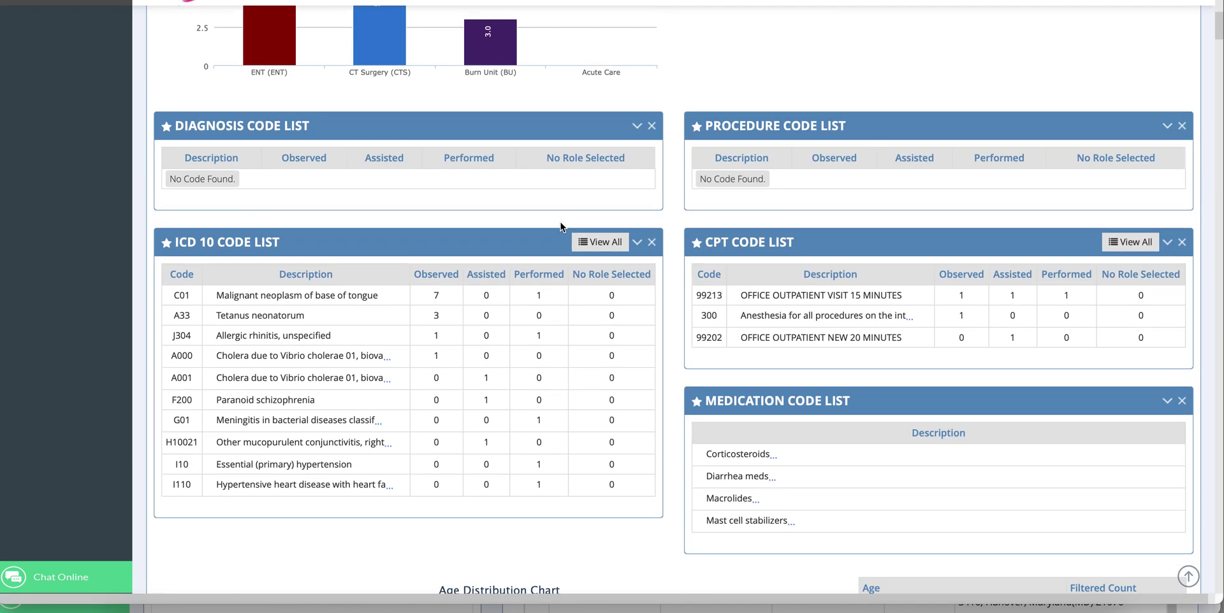
scroll(793, 262, "down", 7)
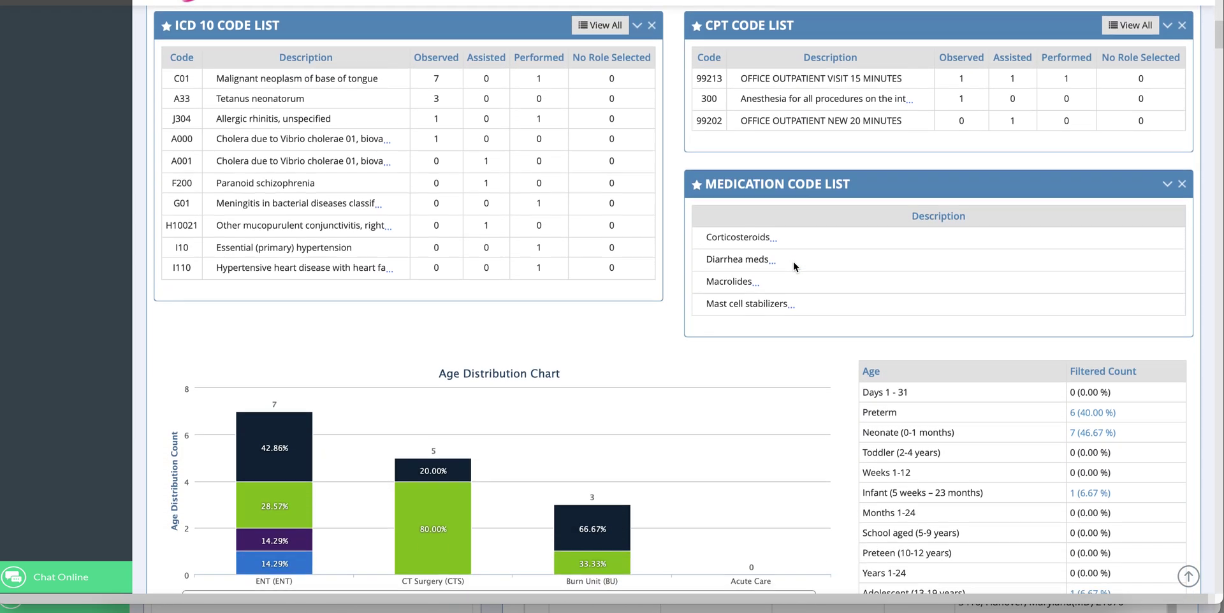
scroll(795, 267, "down", 1)
scroll(795, 266, "down", 1)
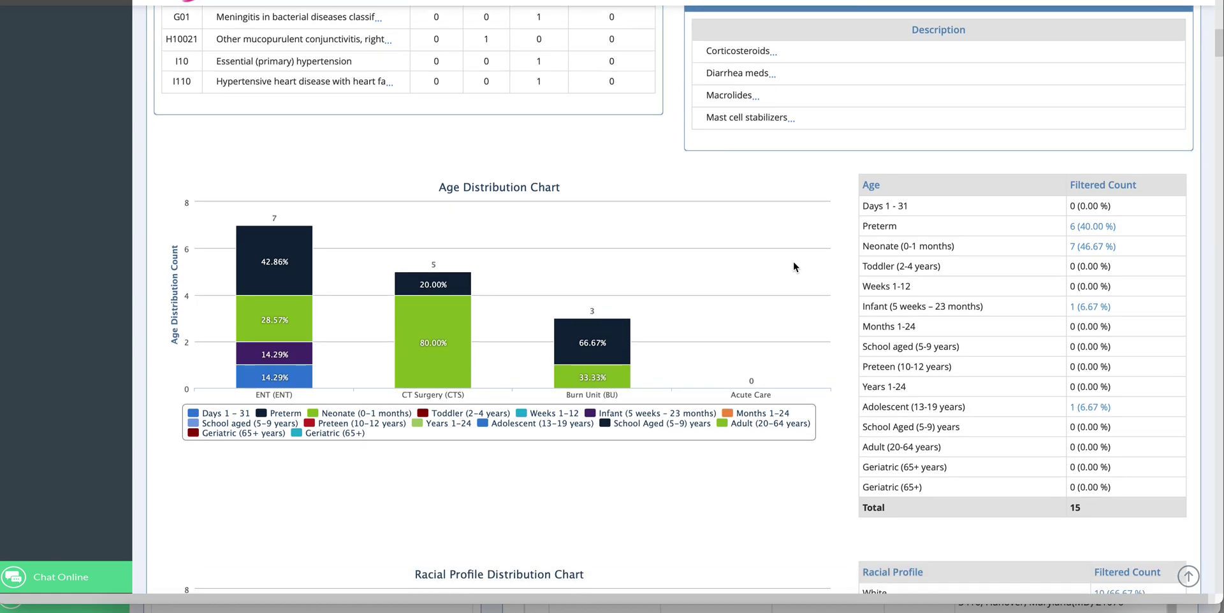
scroll(771, 249, "down", 5)
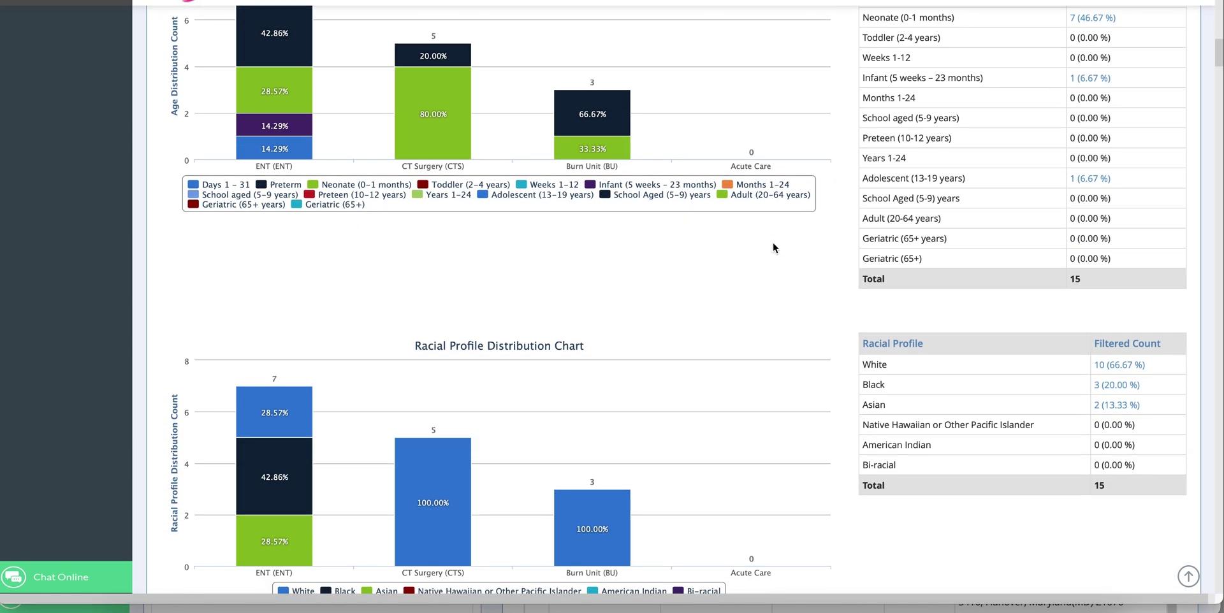
scroll(773, 248, "down", 5)
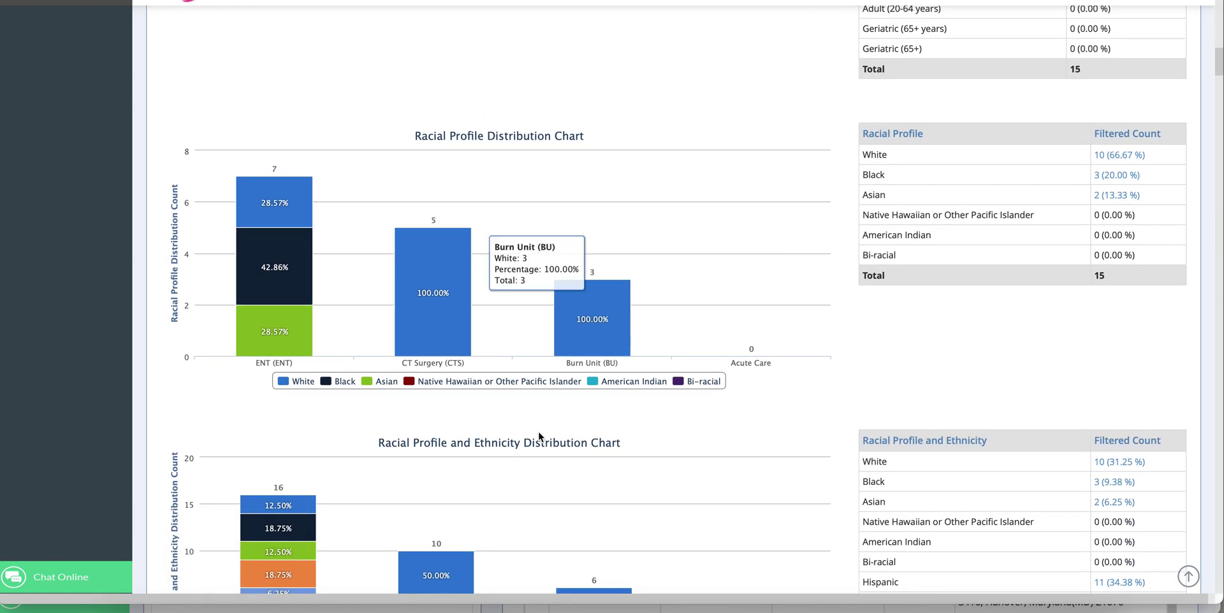
Switch back to the faculty window and bring up Patient Log Reports to look over the comprehensive and comparison reports.
left_click(458, 609)
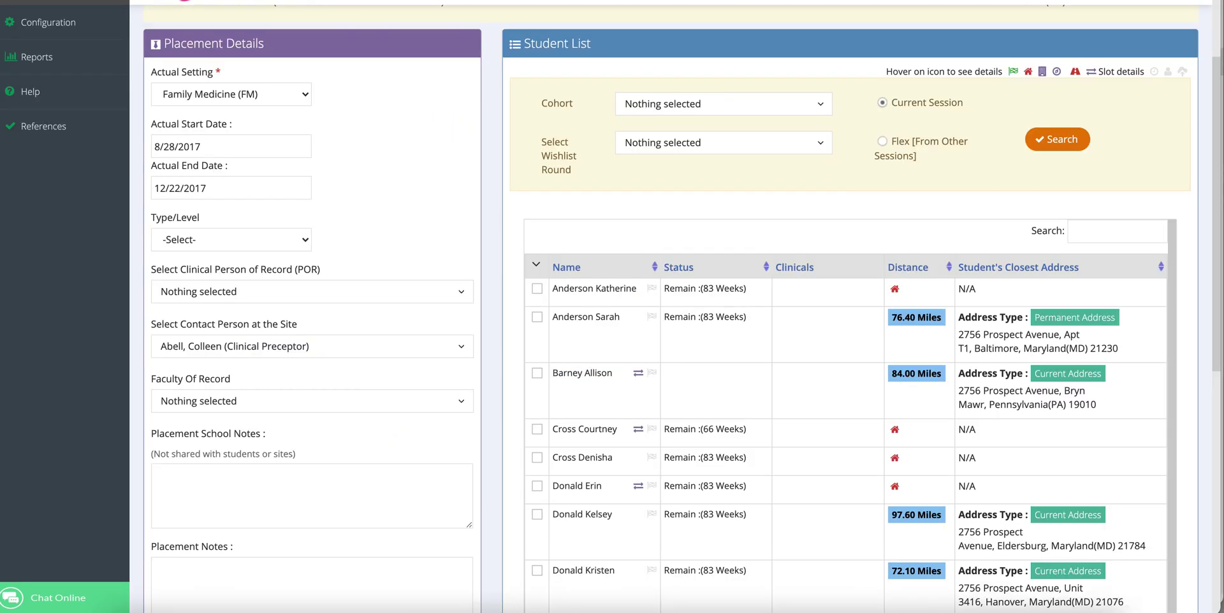
scroll(671, 306, "up", 2)
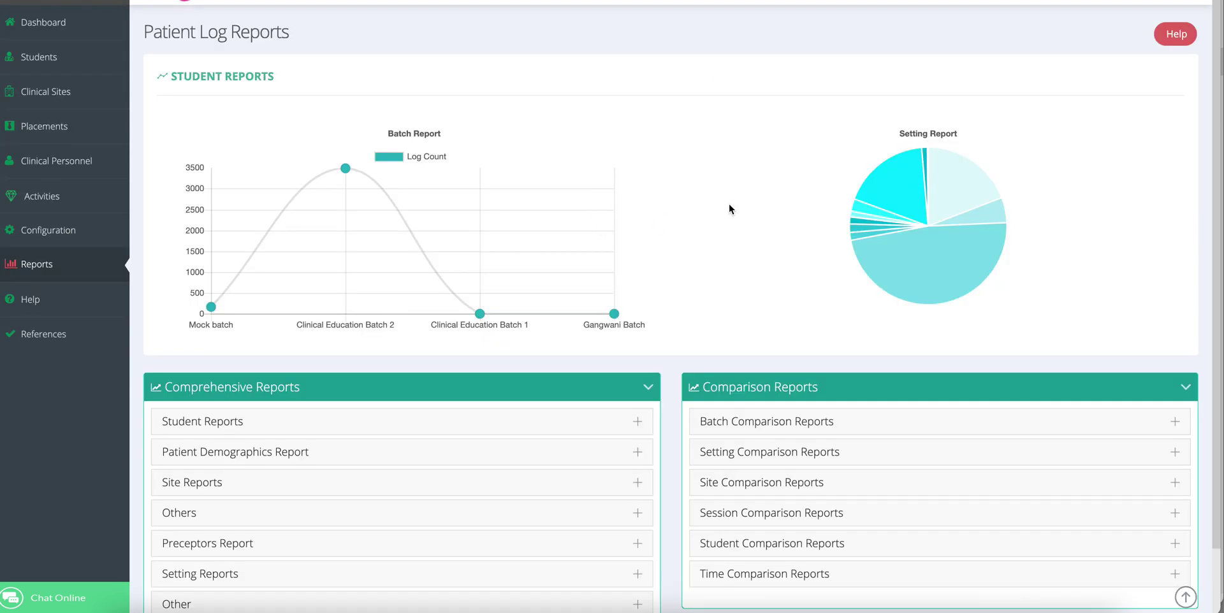
scroll(721, 177, "down", 2)
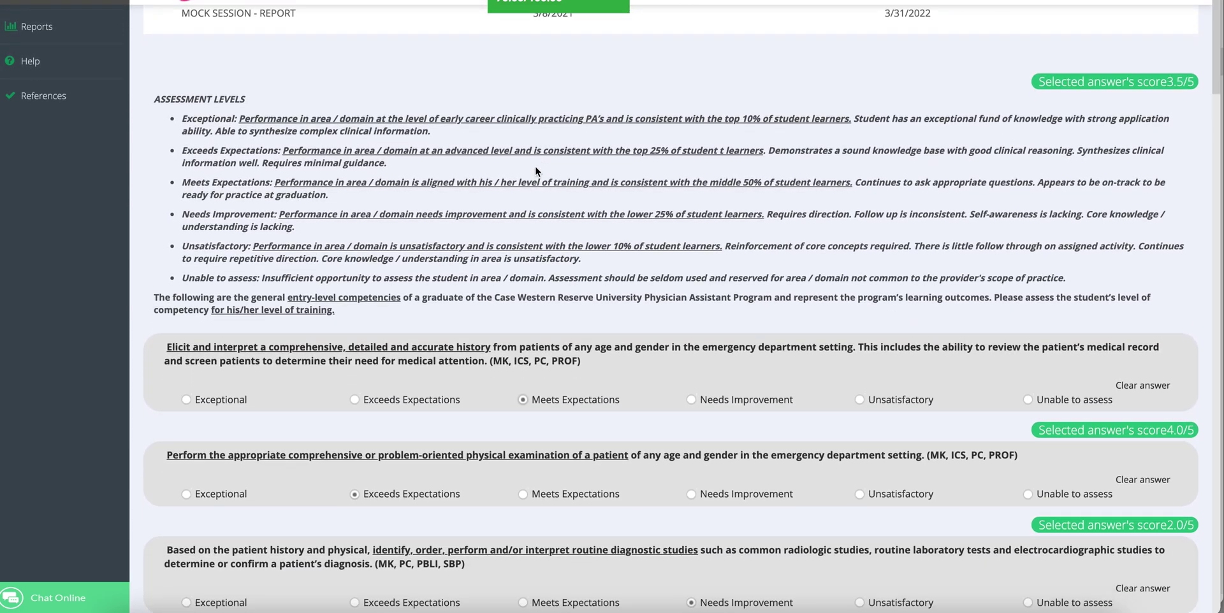
In the preceptor evaluation, rate the physical examination competency Meets Expectations and a following competency Exceeds Expectations.
scroll(536, 169, "down", 2)
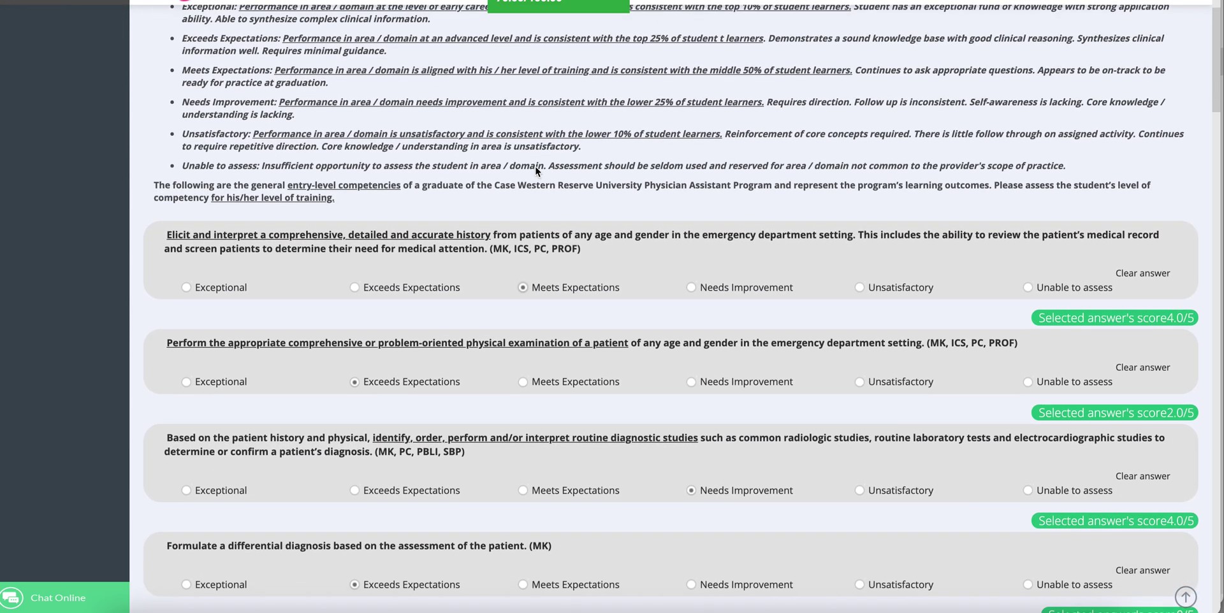
scroll(332, 270, "down", 1)
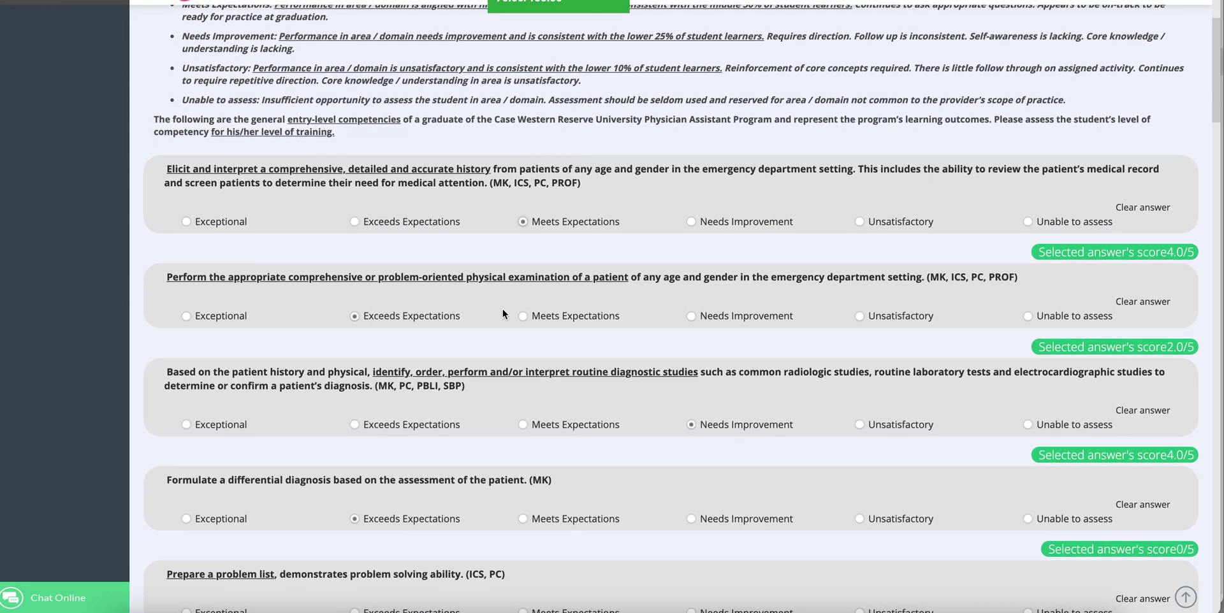
left_click(523, 316)
scroll(526, 315, "down", 2)
left_click(354, 285)
Answer the Student Preparedness for Rotation question with Strongly Agree and enter feedback text beginning "Testi".
scroll(498, 290, "down", 13)
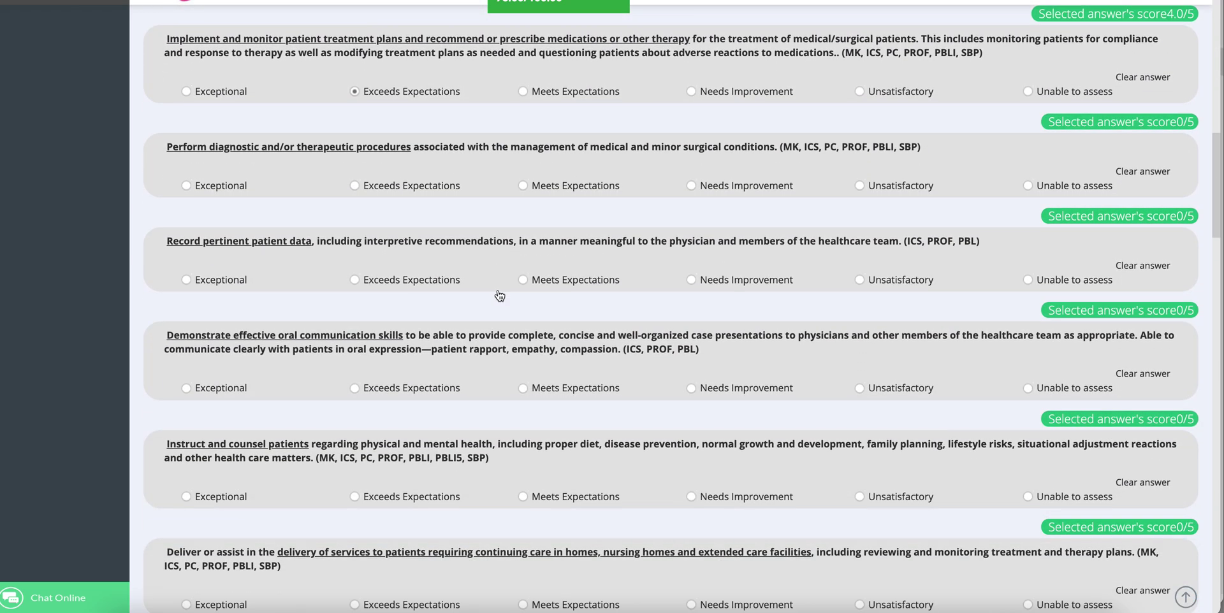
scroll(499, 294, "down", 14)
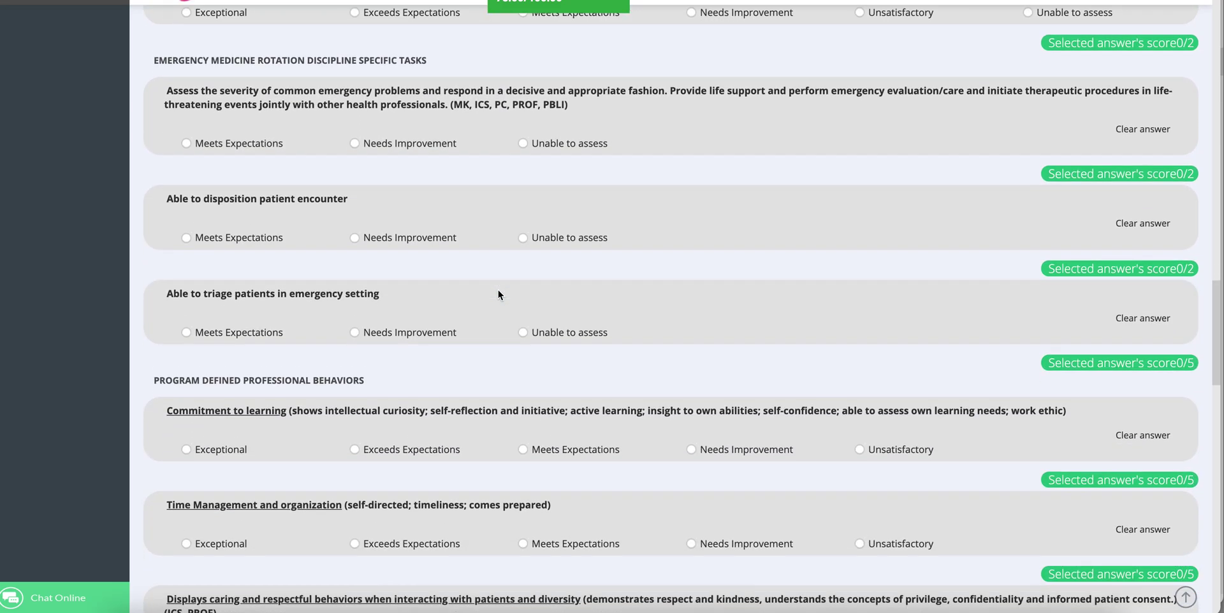
scroll(499, 295, "down", 11)
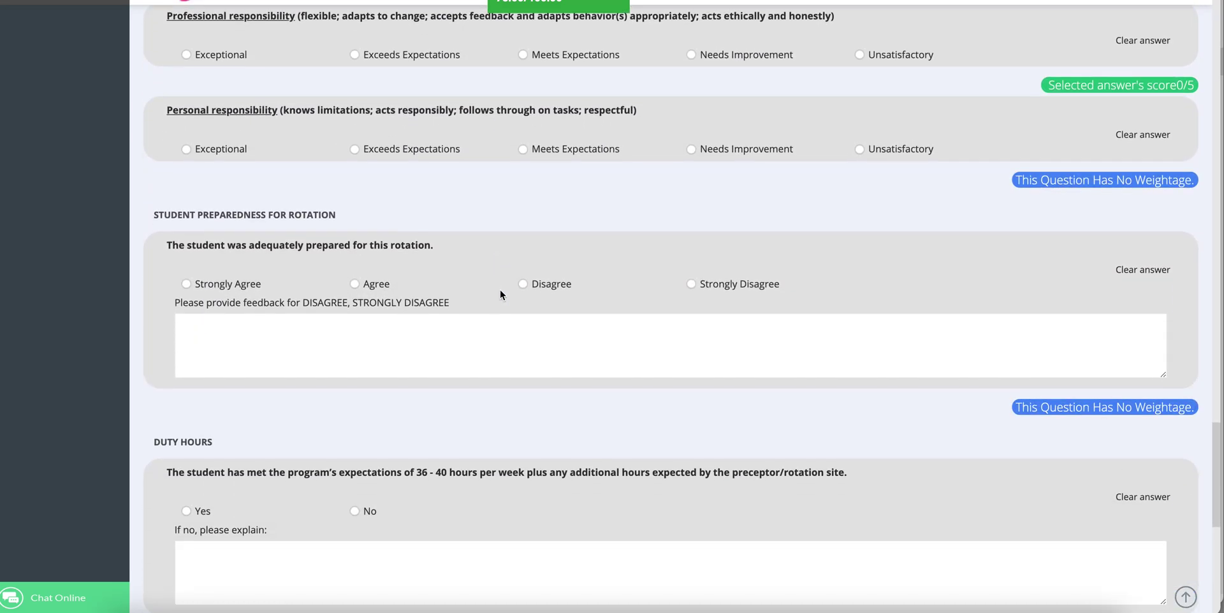
left_click(350, 359)
left_click(186, 284)
left_click(260, 343)
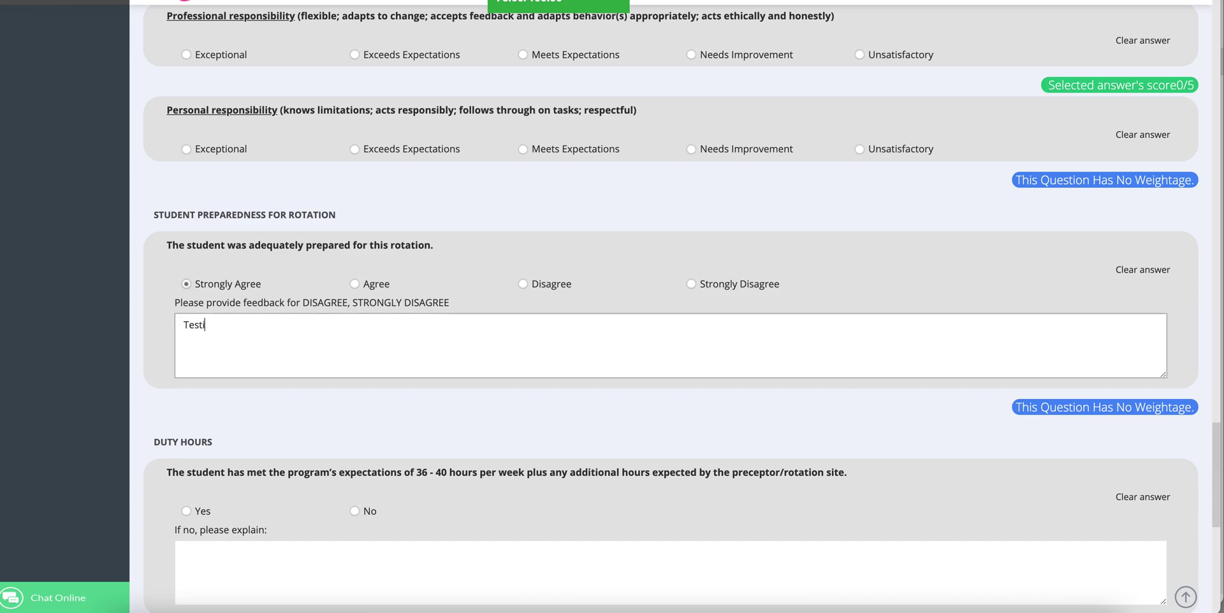
scroll(383, 354, "down", 5)
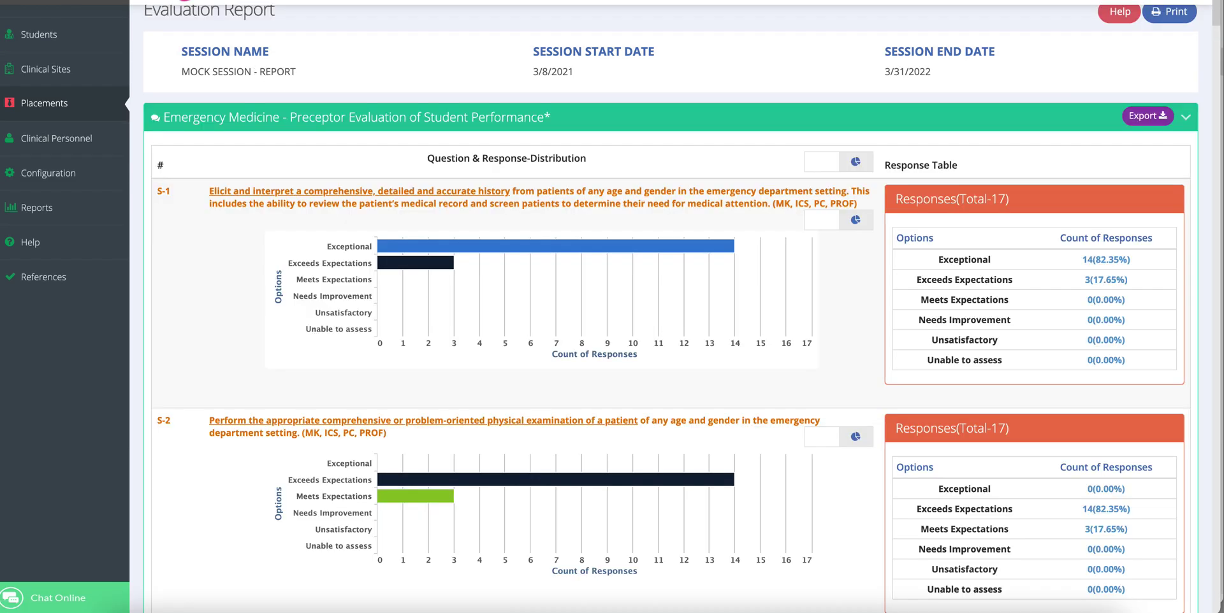
Examine the response distribution for each question in the Emergency Medicine preceptor evaluation report of the MOCK SESSION - REPORT session.
scroll(782, 259, "down", 2)
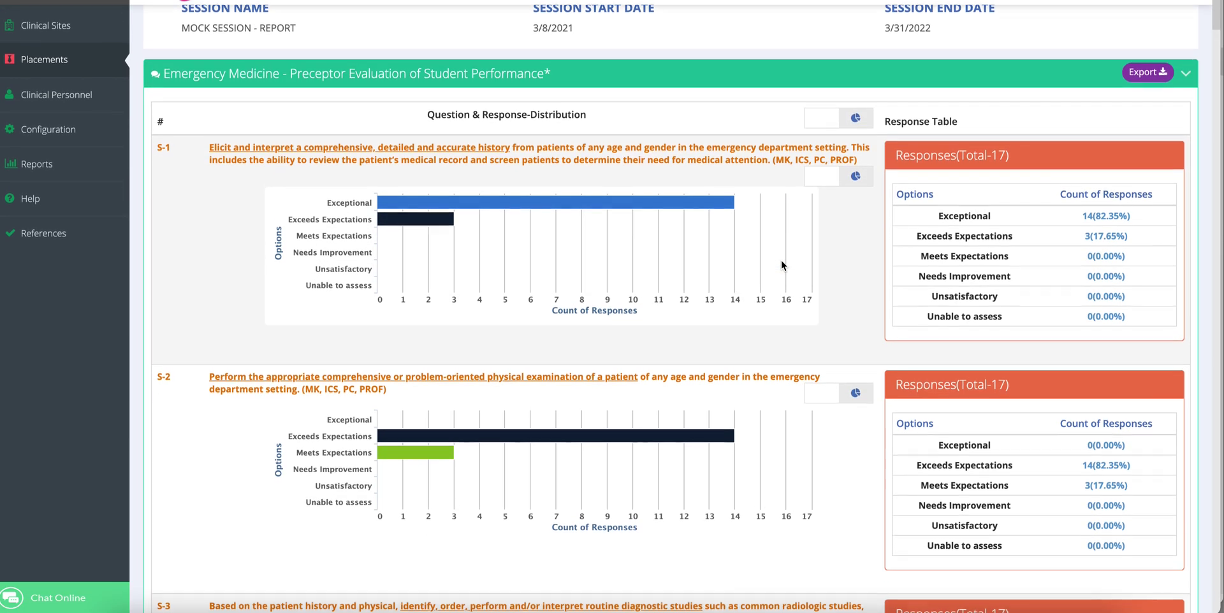
scroll(783, 265, "down", 6)
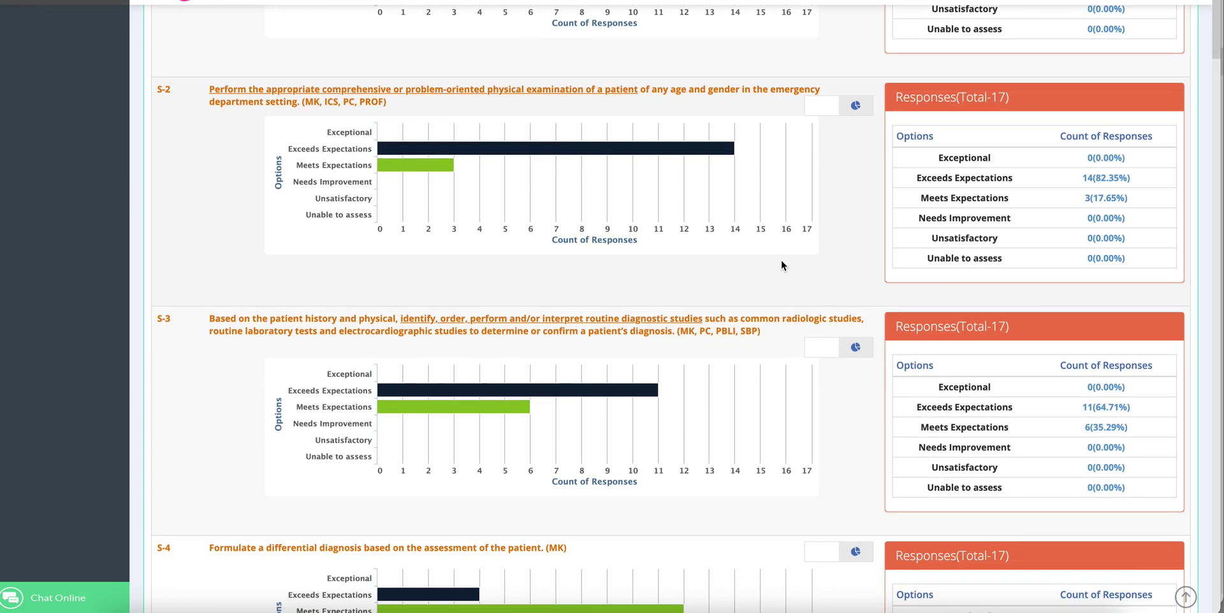
scroll(783, 264, "down", 5)
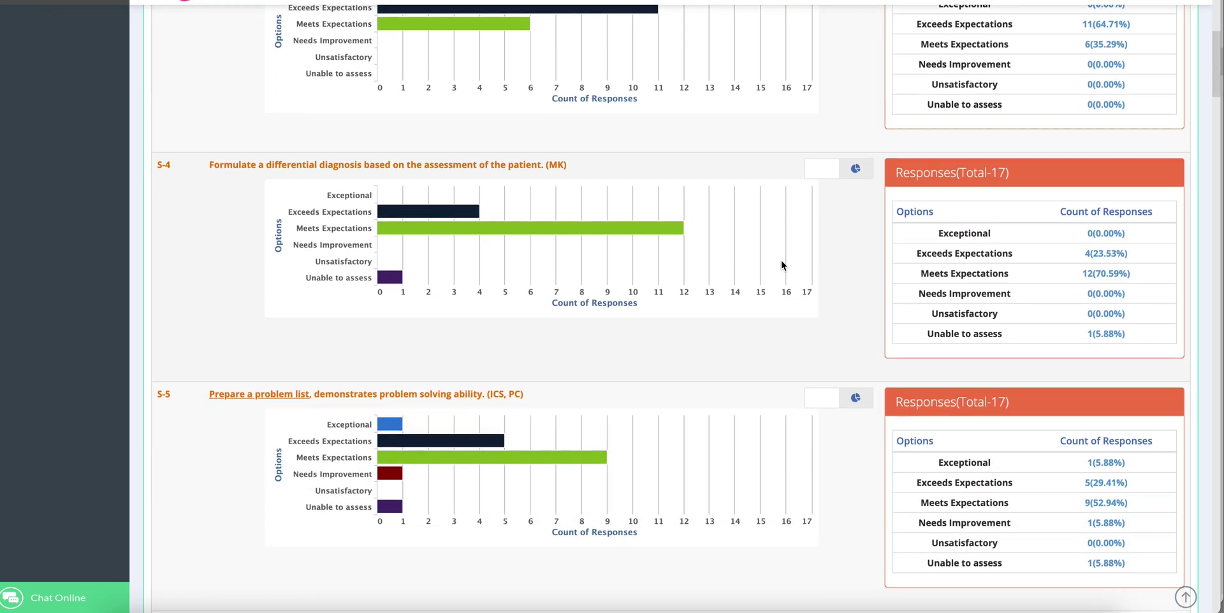
scroll(783, 265, "down", 3)
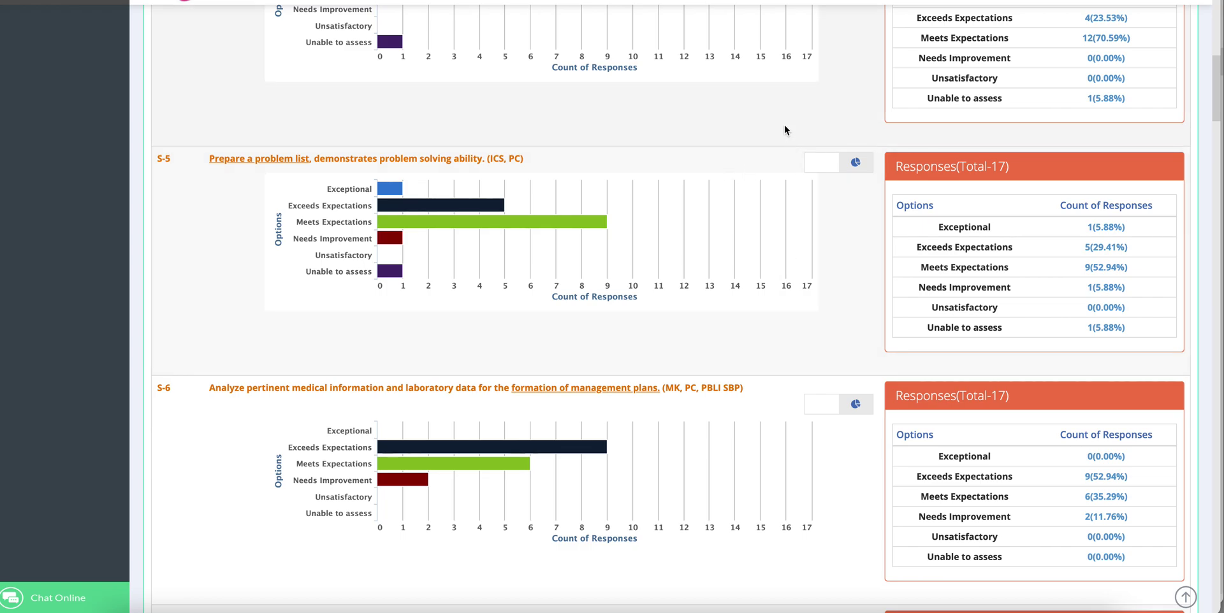
scroll(784, 126, "down", 1)
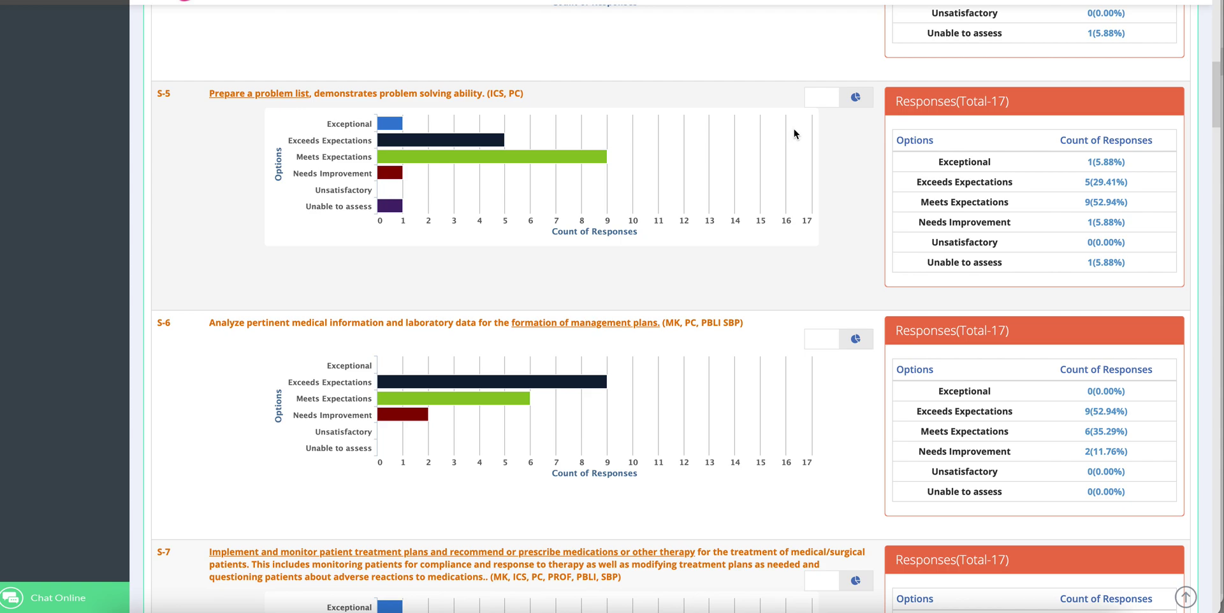
scroll(793, 127, "down", 3)
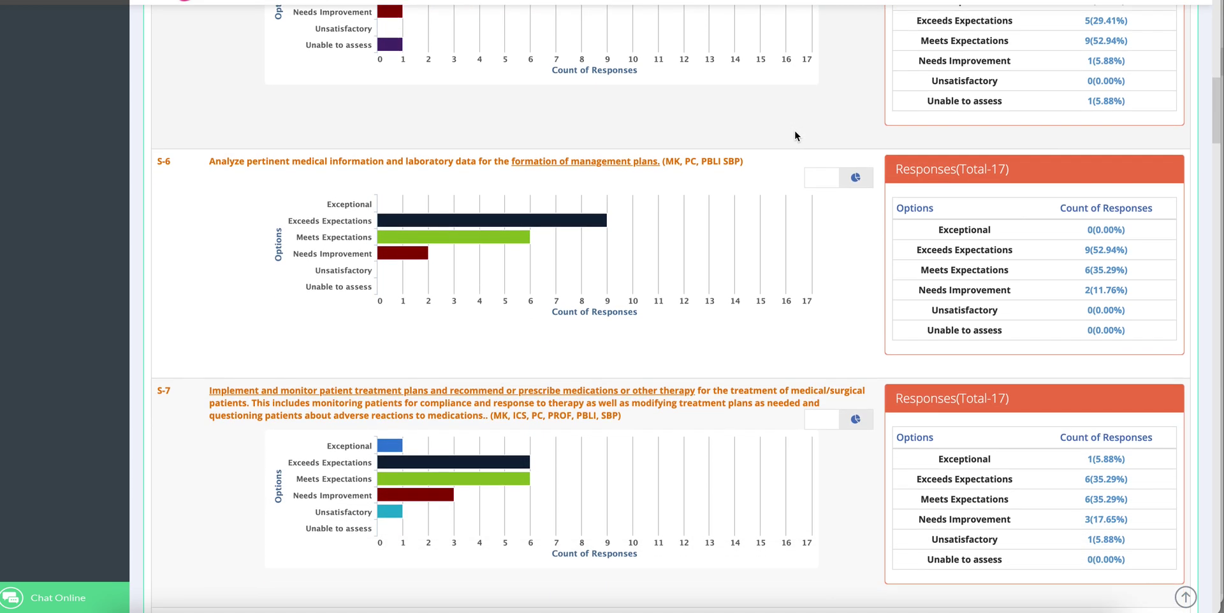
scroll(794, 144, "down", 1)
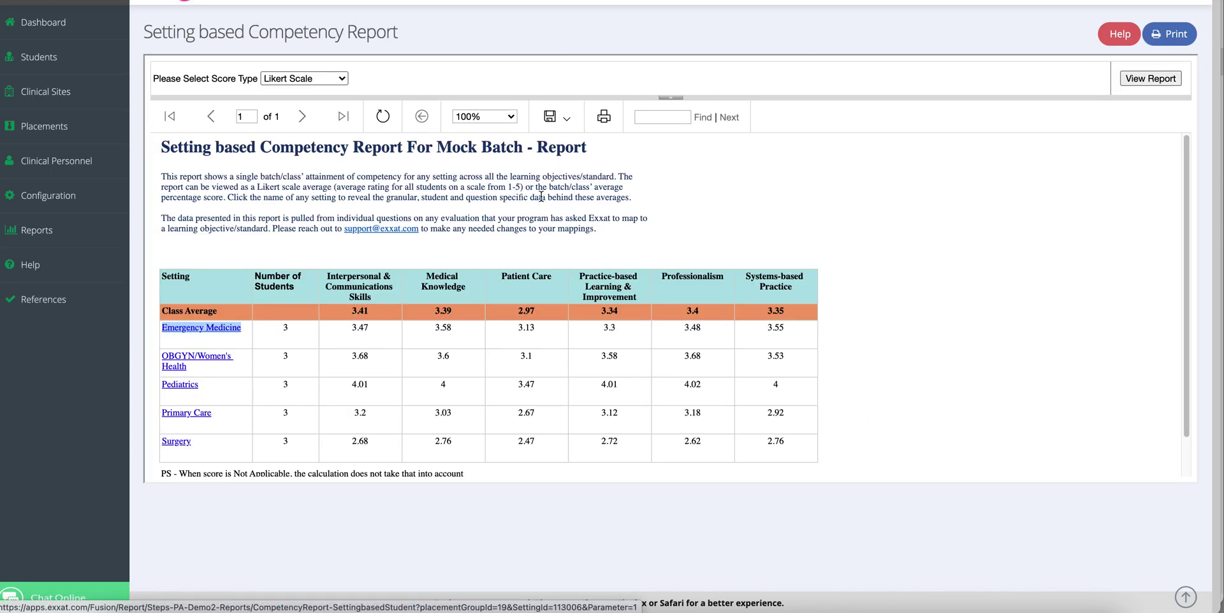
Examine the competency averages for each setting in the Setting based Competency Report for Mock Batch - Report.
scroll(572, 202, "down", 1)
scroll(572, 202, "down", 1)
left_click(691, 205)
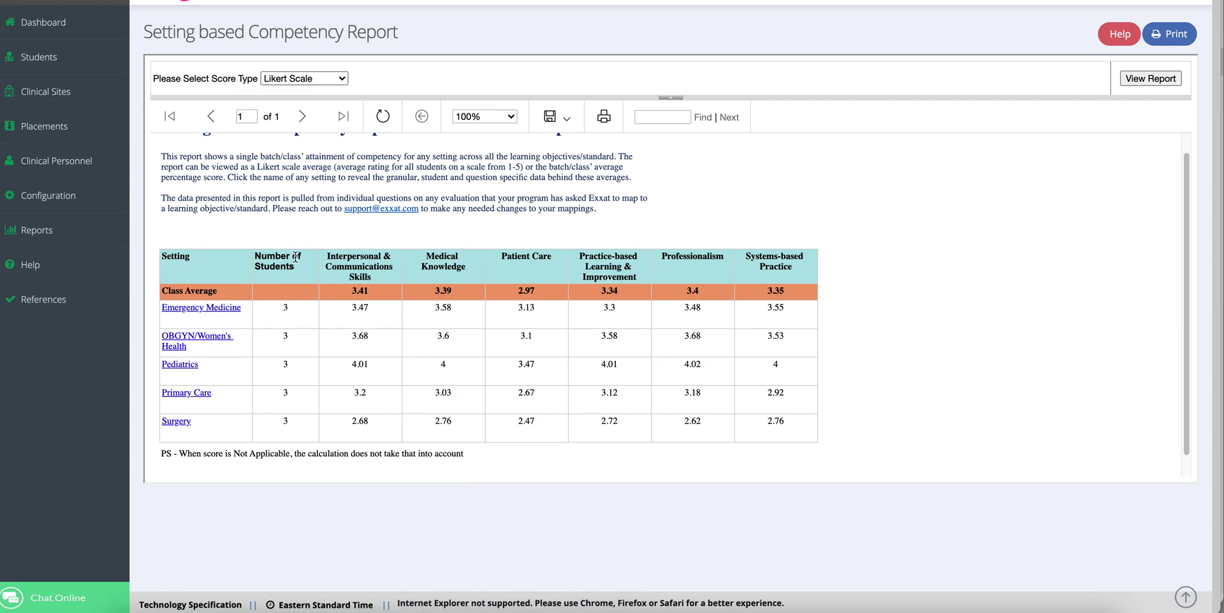
scroll(321, 338, "down", 1)
scroll(321, 338, "down", 1)
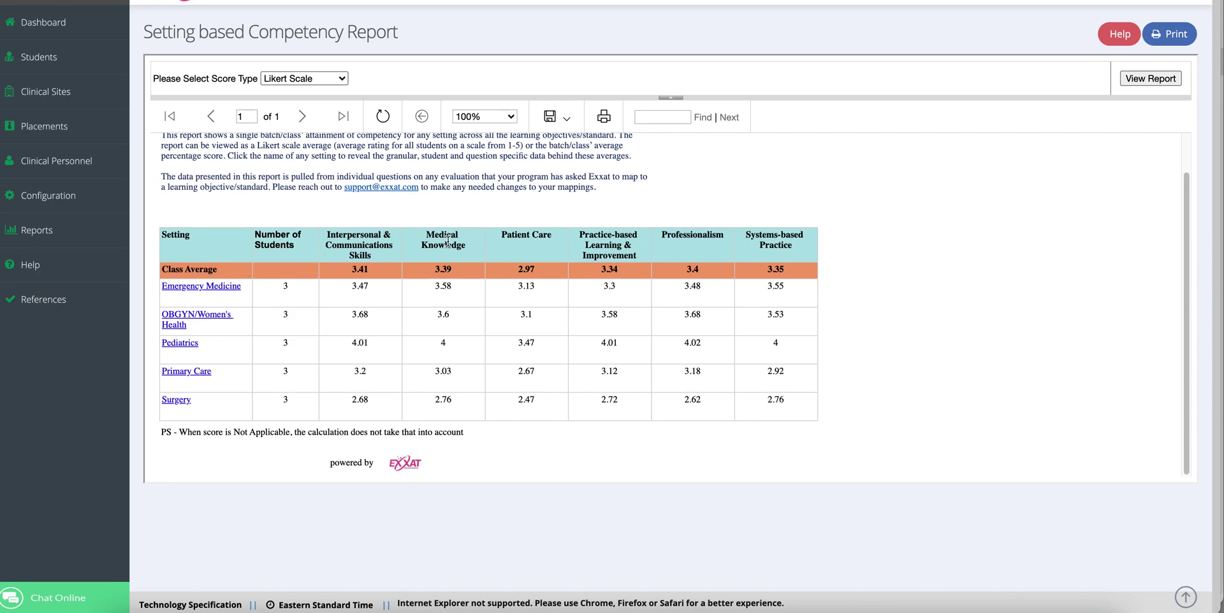
Open the Emergency Medicine student breakdown and examine Mock Student 1's spider web graph comparing student score with class average.
left_click(217, 286)
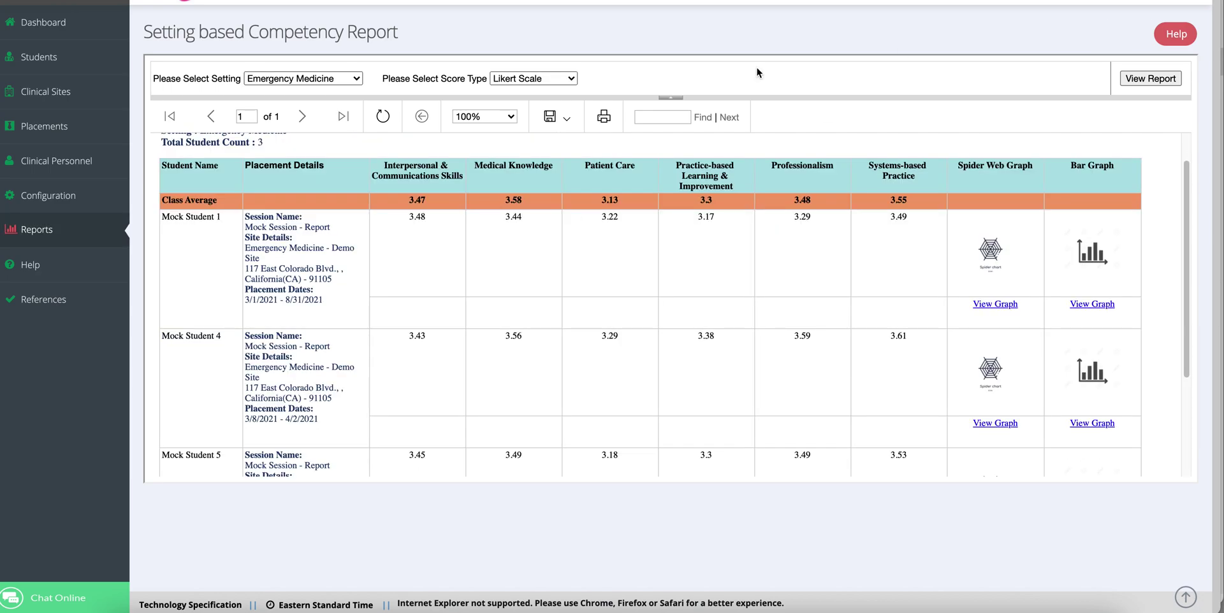
scroll(237, 270, "down", 2)
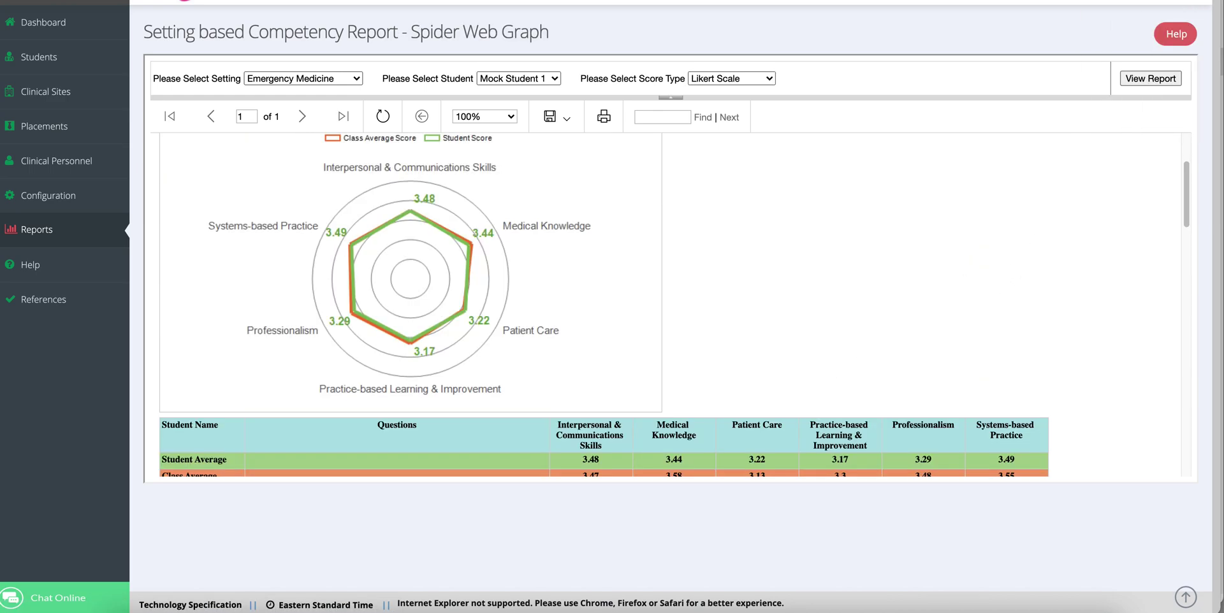
scroll(834, 242, "up", 4)
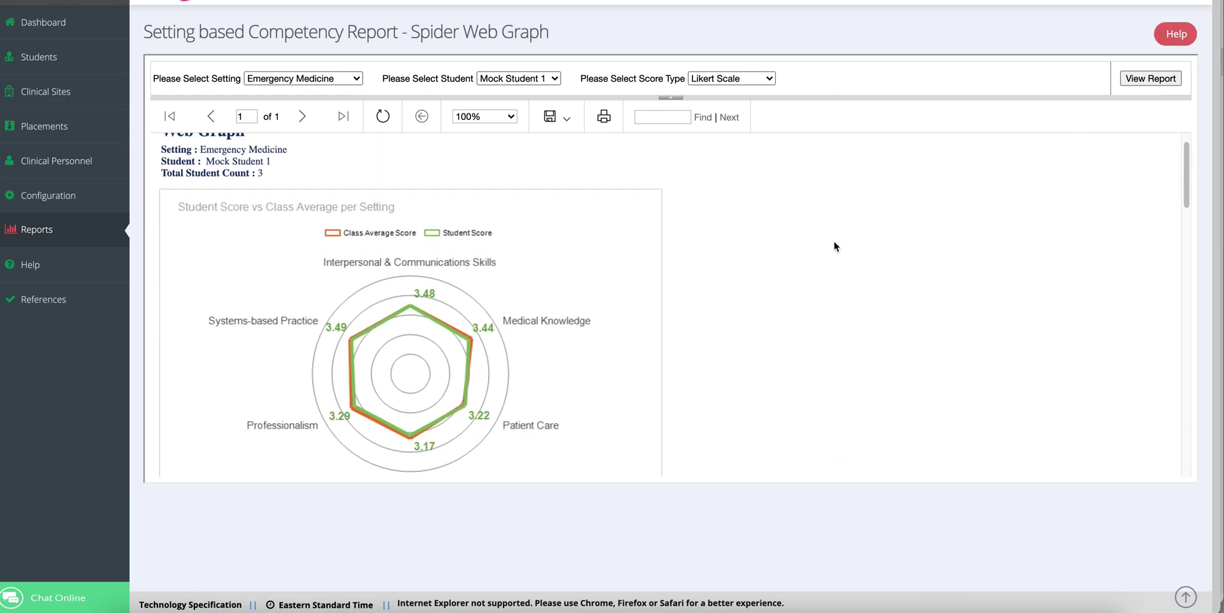
scroll(835, 247, "down", 3)
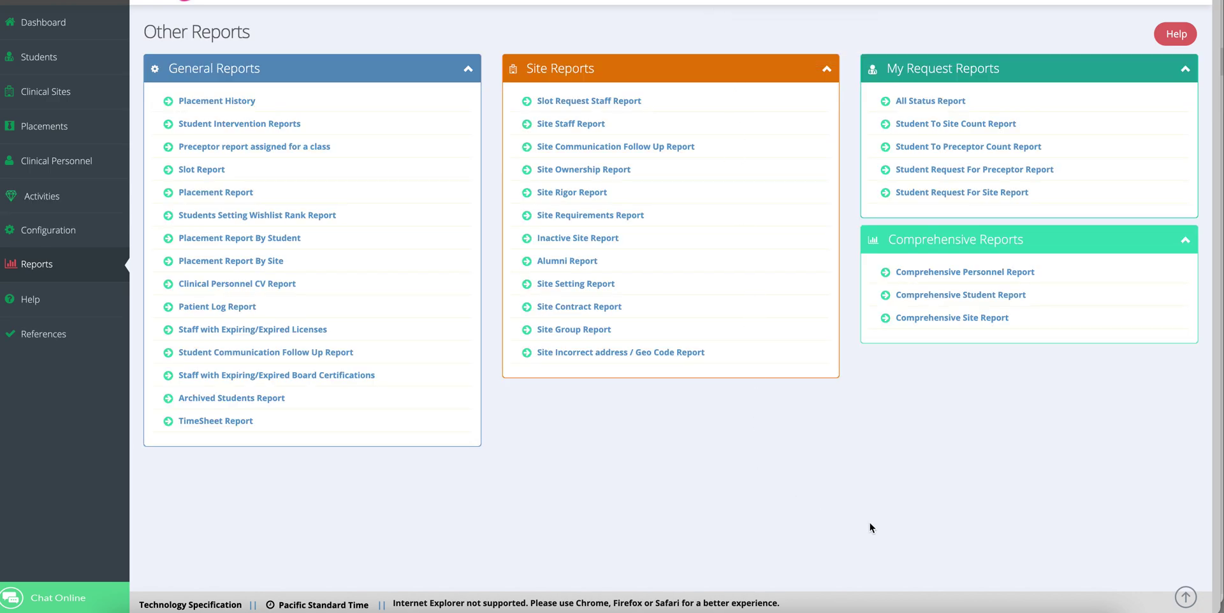
Switch to the product overview diagram showing how PLAN, CCS and APPROVE connect to STEPS.
left_click(856, 611)
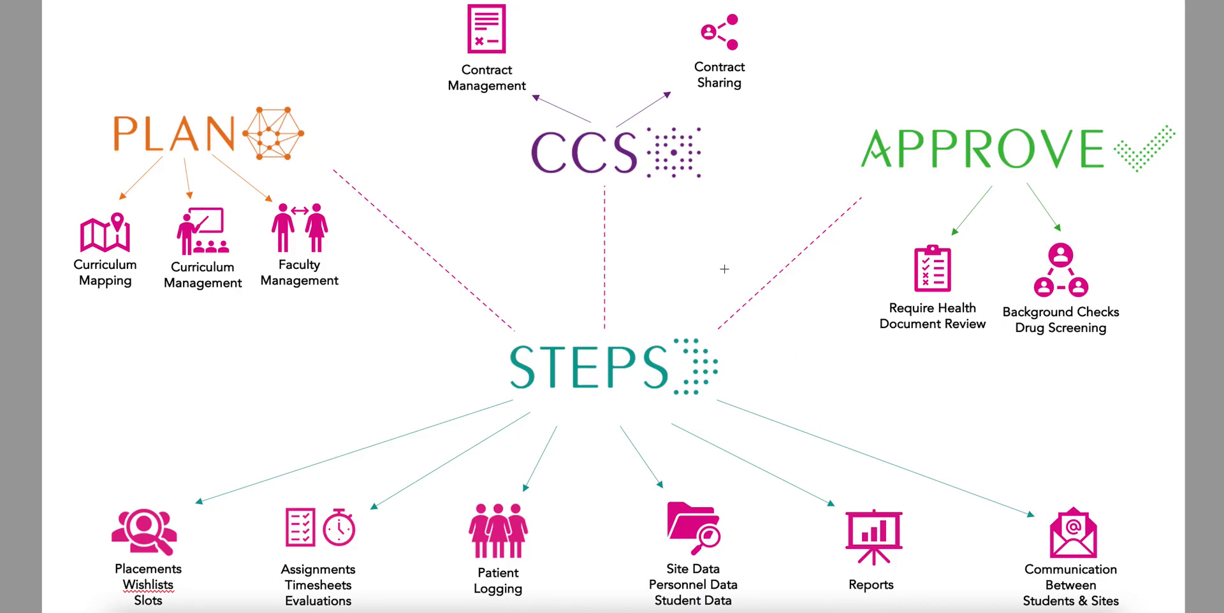